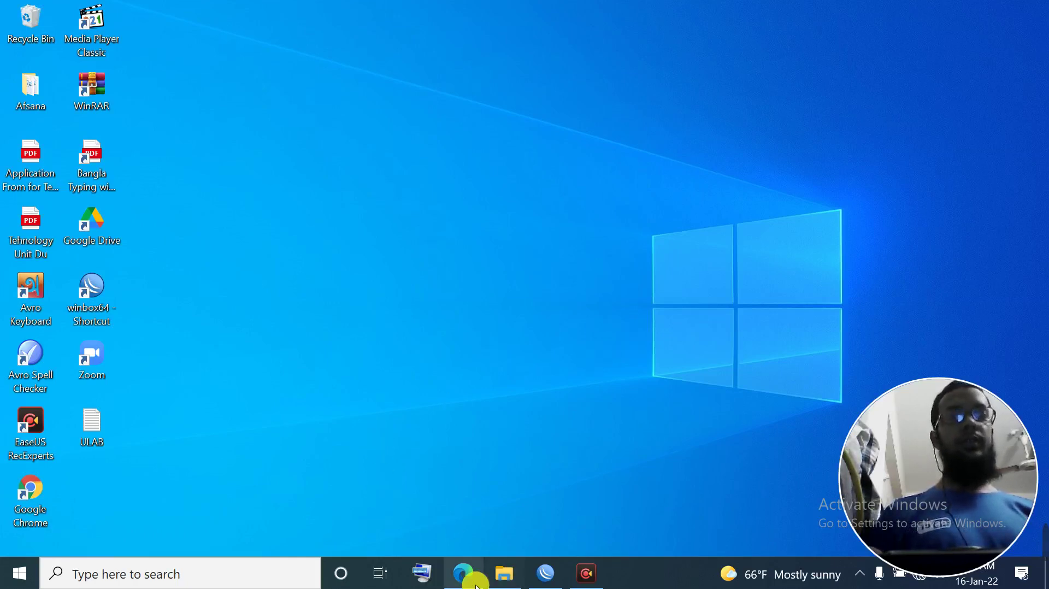
- Review the PPPoE Server PDF's task list and network diagram, then minimize Edge to the desktop
{"action": "mouse_move", "coordinate": [464, 572]}
{"action": "mouse_move", "coordinate": [494, 476]}
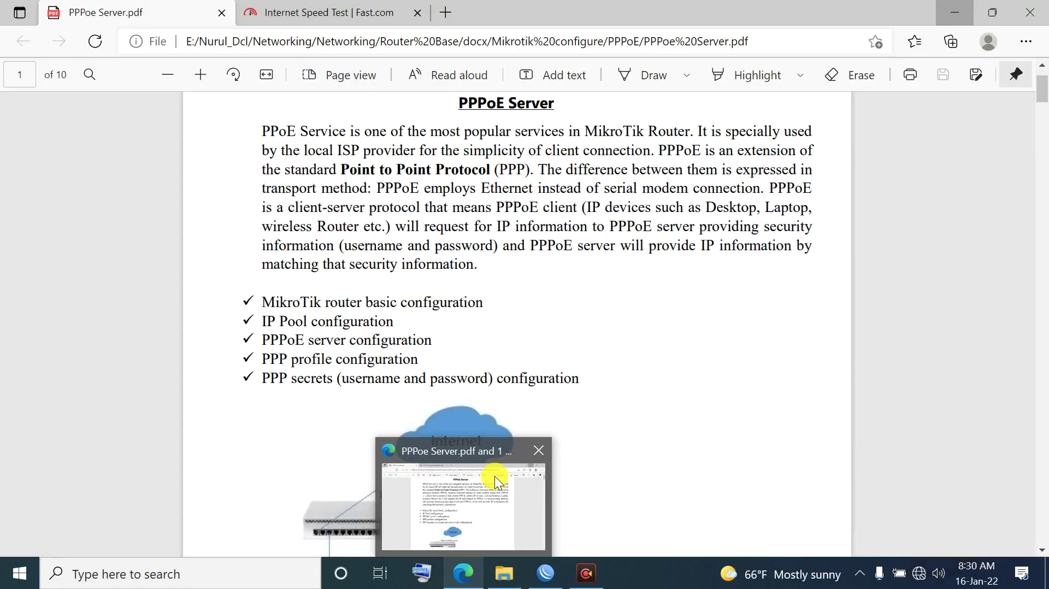
{"action": "left_click", "coordinate": [494, 476]}
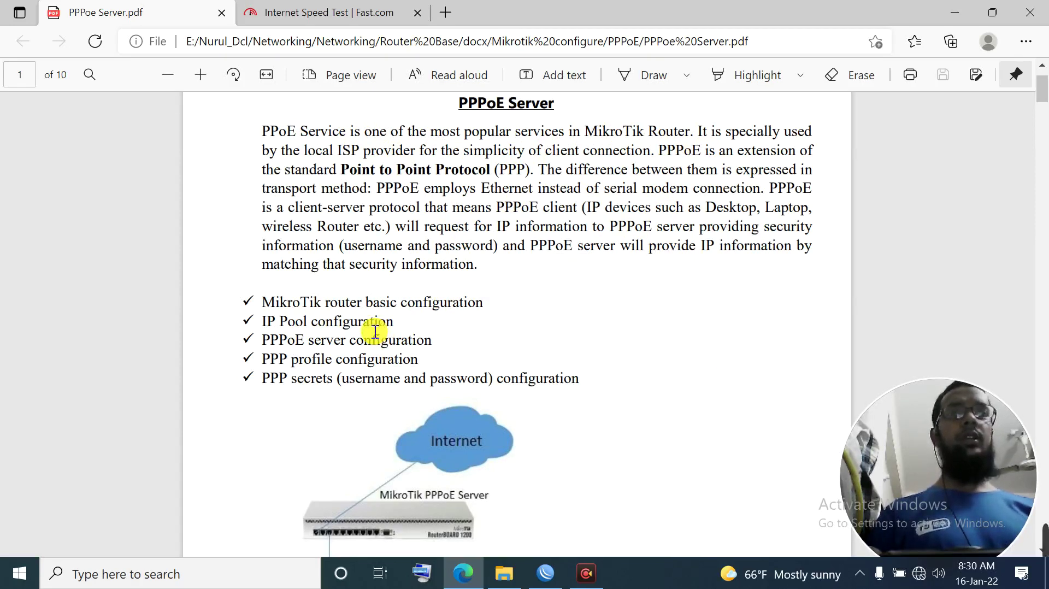
{"action": "scroll", "coordinate": [375, 331], "scroll_direction": "down", "scroll_amount": 3}
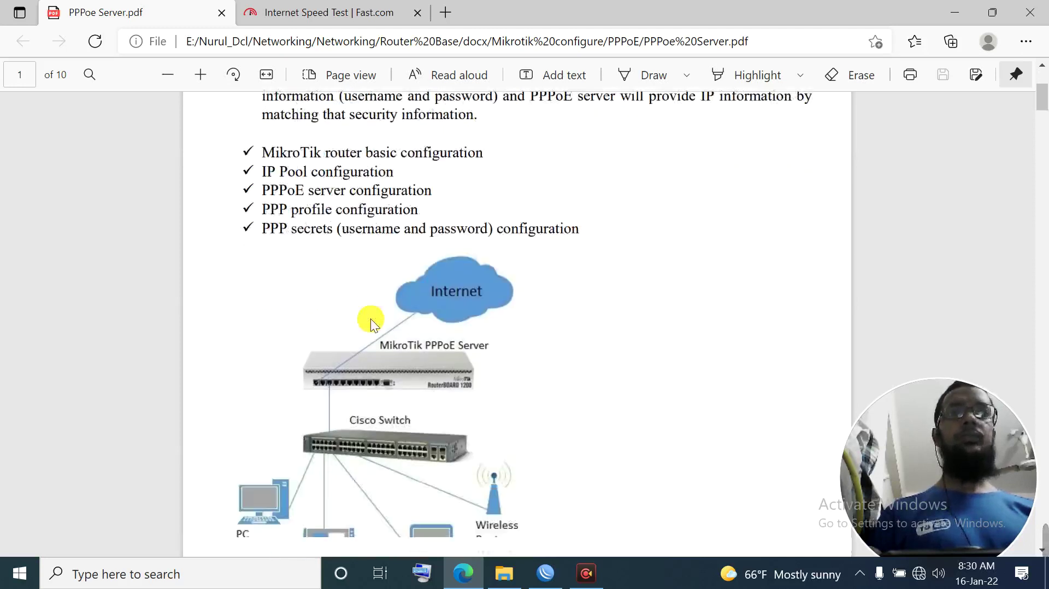
{"action": "scroll", "coordinate": [360, 301], "scroll_direction": "down", "scroll_amount": 2}
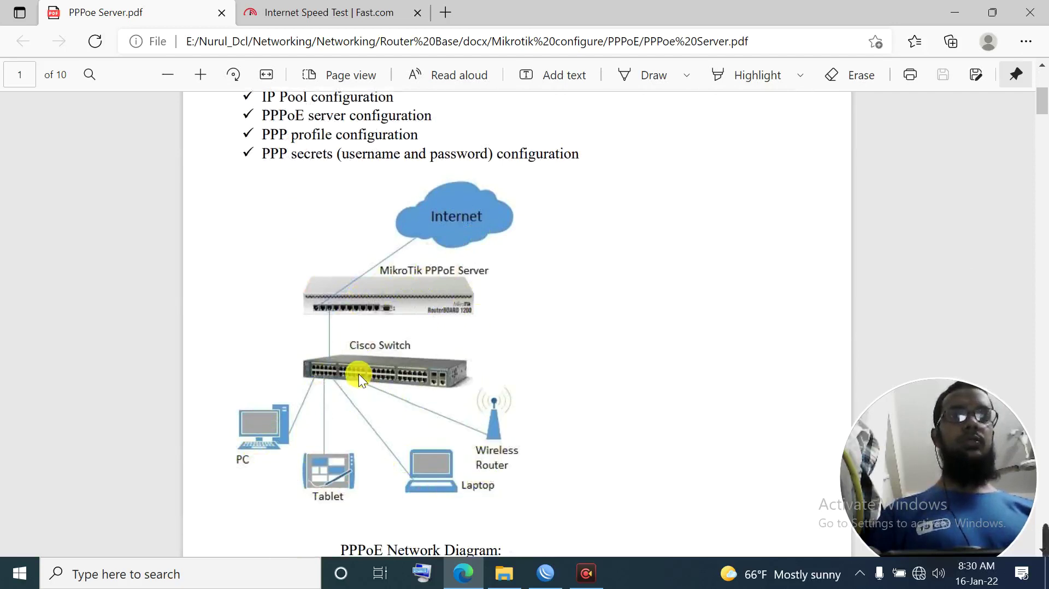
{"action": "scroll", "coordinate": [358, 374], "scroll_direction": "up", "scroll_amount": 1}
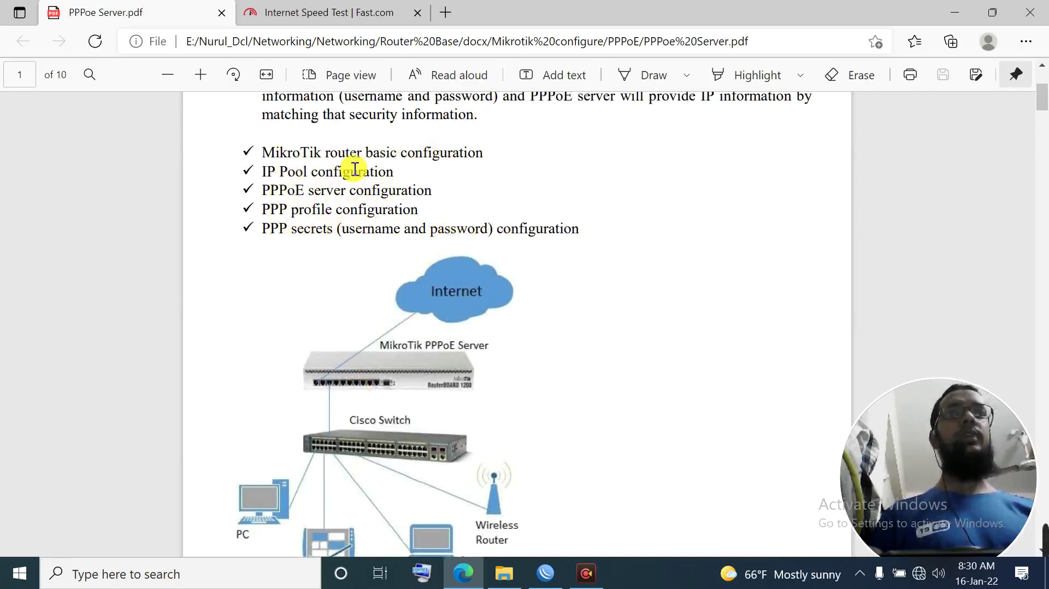
{"action": "left_click", "coordinate": [952, 4]}
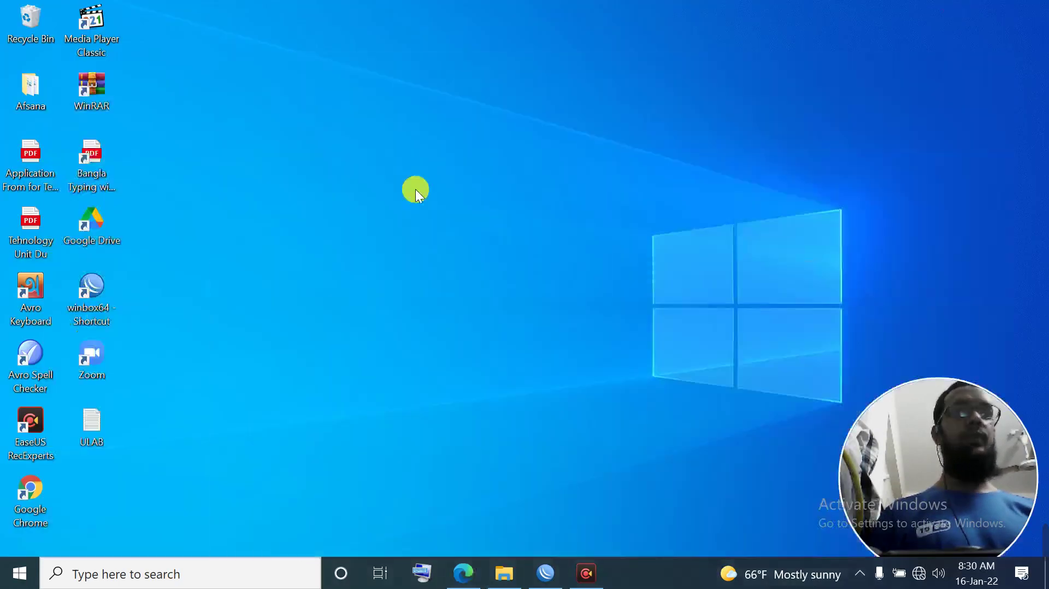
- Refresh the desktop, then launch the winbox64 shortcut as administrator
{"action": "right_click", "coordinate": [336, 179]}
{"action": "left_click", "coordinate": [377, 232]}
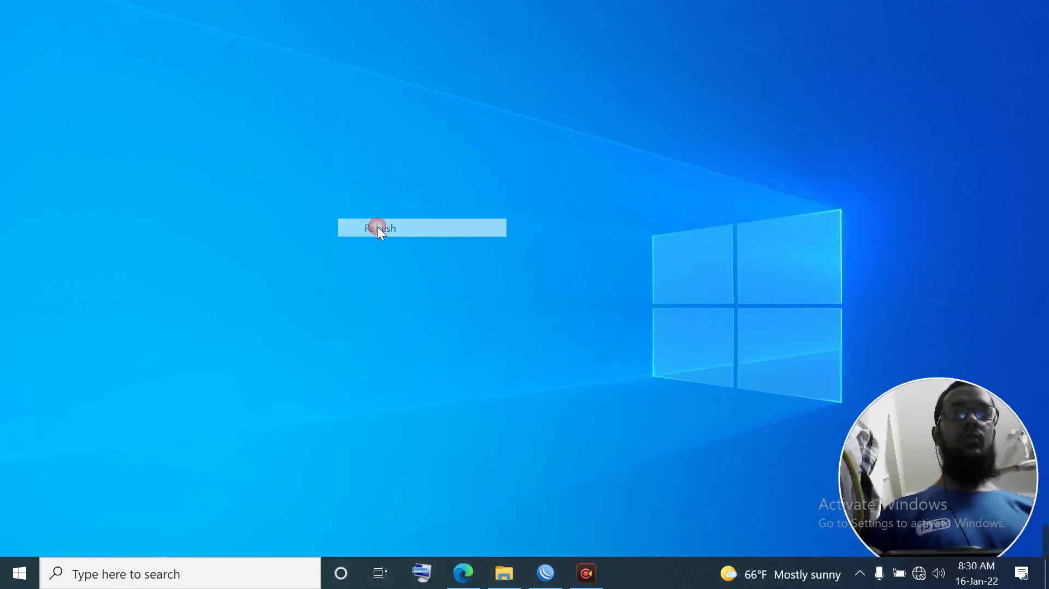
{"action": "right_click", "coordinate": [339, 237]}
{"action": "left_click", "coordinate": [375, 288]}
{"action": "right_click", "coordinate": [96, 307]}
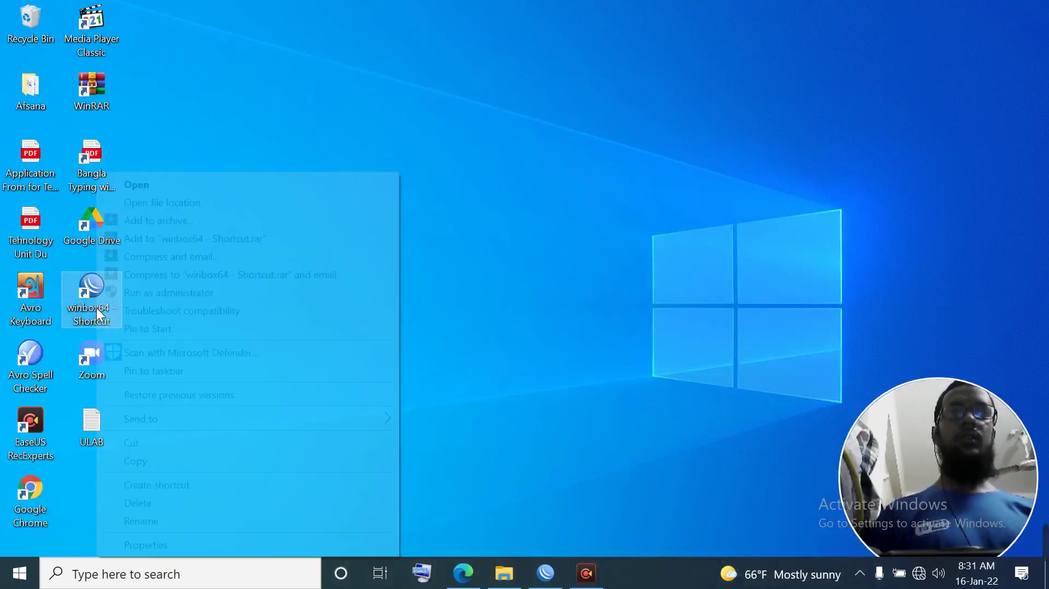
{"action": "left_click", "coordinate": [123, 293]}
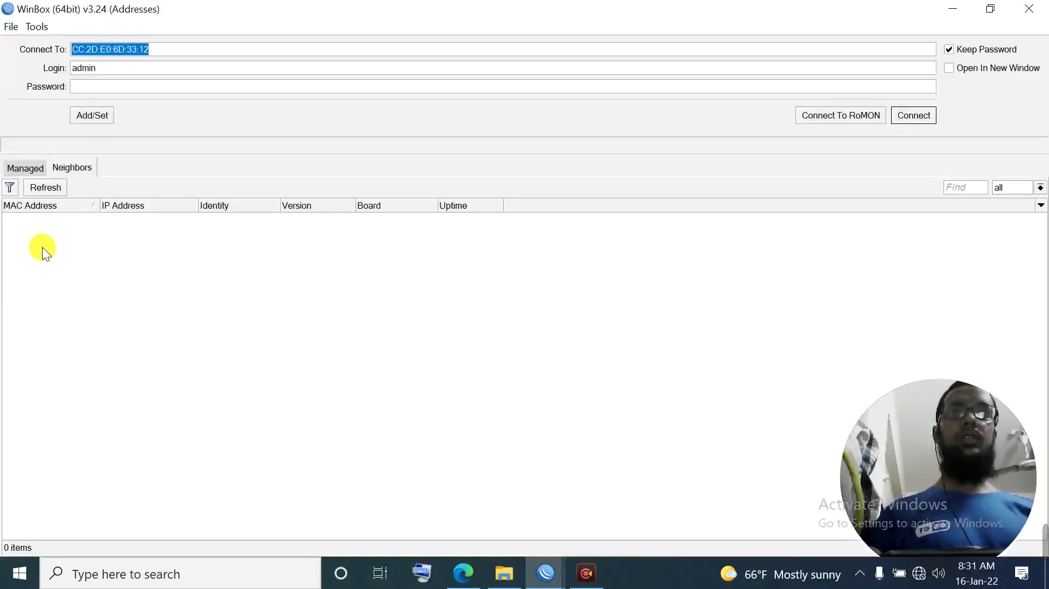
- Refresh Neighbors, pick the discovered MikroTik router and connect as admin
{"action": "left_click", "coordinate": [43, 189]}
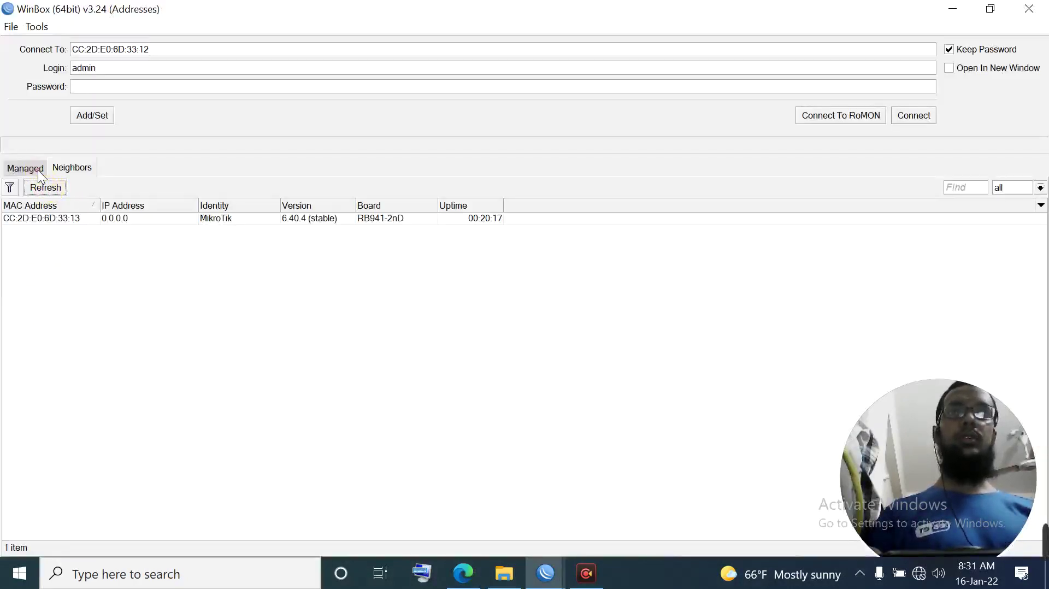
{"action": "left_click", "coordinate": [38, 169]}
{"action": "left_click", "coordinate": [72, 169]}
{"action": "left_click", "coordinate": [45, 220]}
{"action": "double_click", "coordinate": [45, 218]}
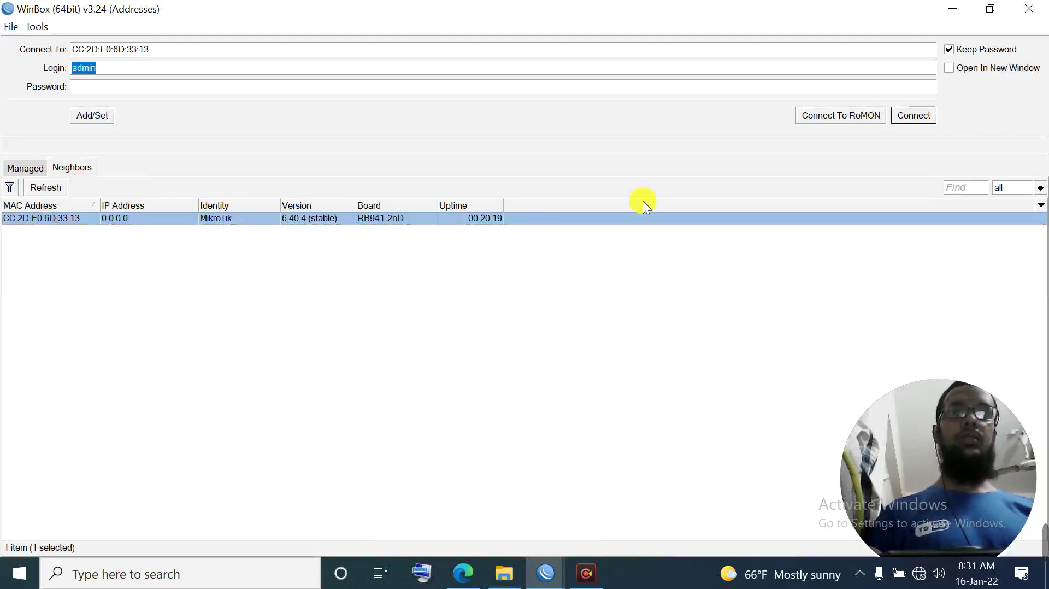
{"action": "left_click", "coordinate": [915, 118]}
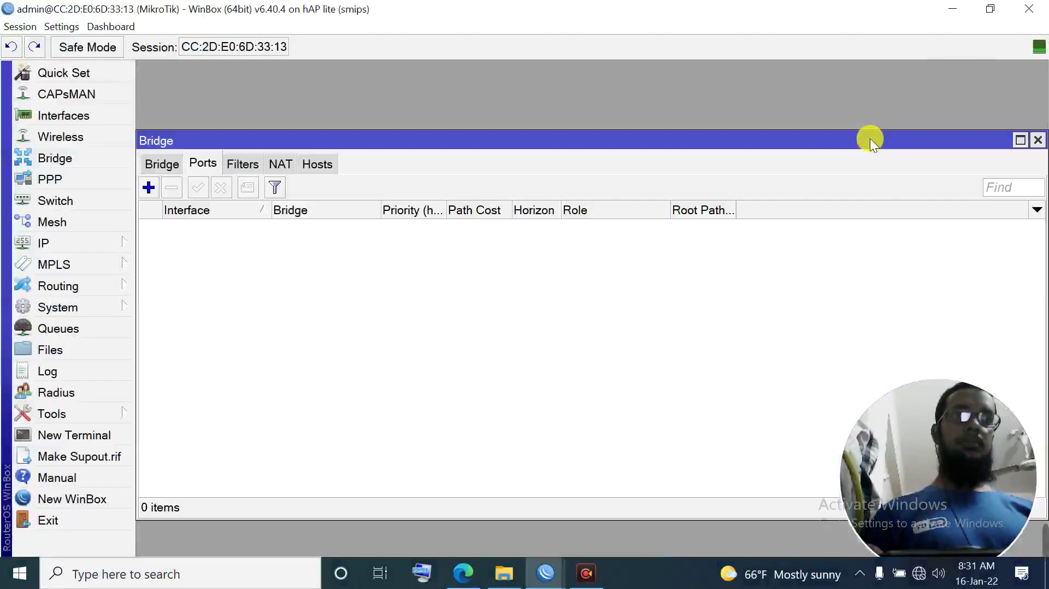
- Close the Bridge window and set System > Identity to PPPoE
{"action": "left_click", "coordinate": [1039, 141]}
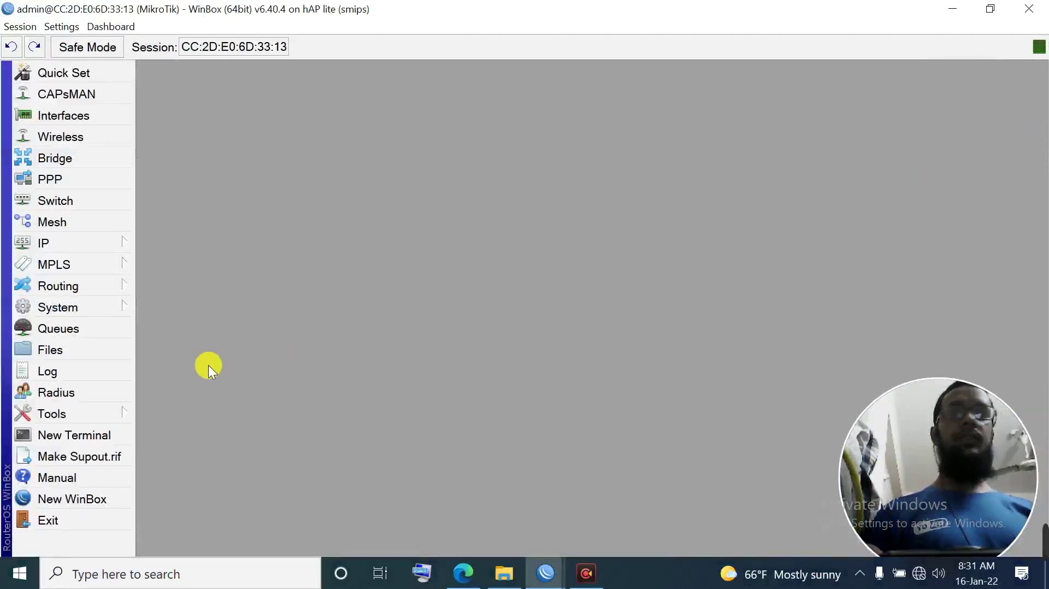
{"action": "left_click", "coordinate": [75, 304]}
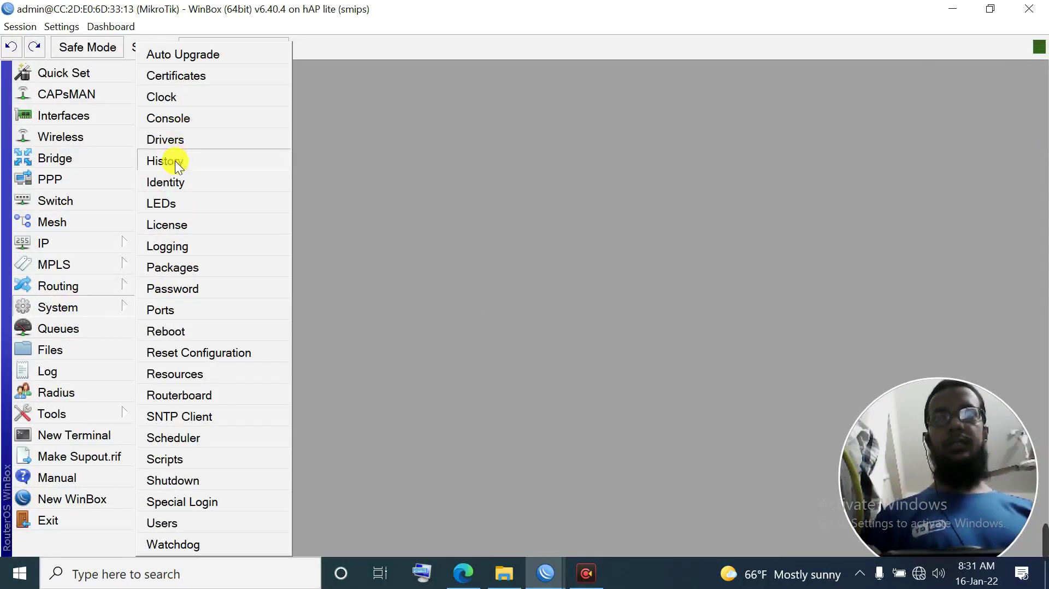
{"action": "left_click", "coordinate": [172, 182]}
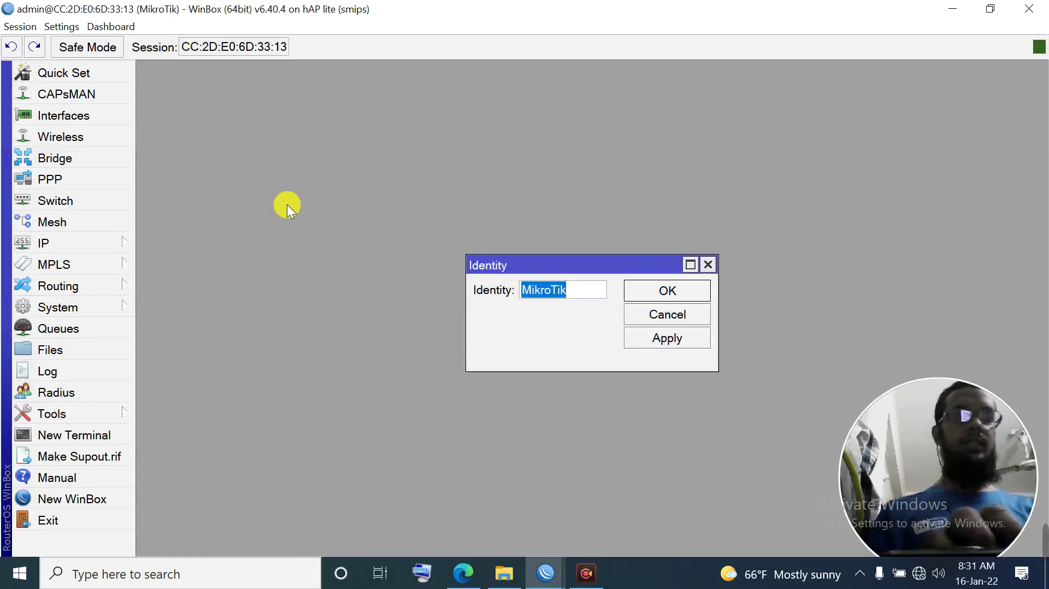
{"action": "type", "text": "PPPoE"}
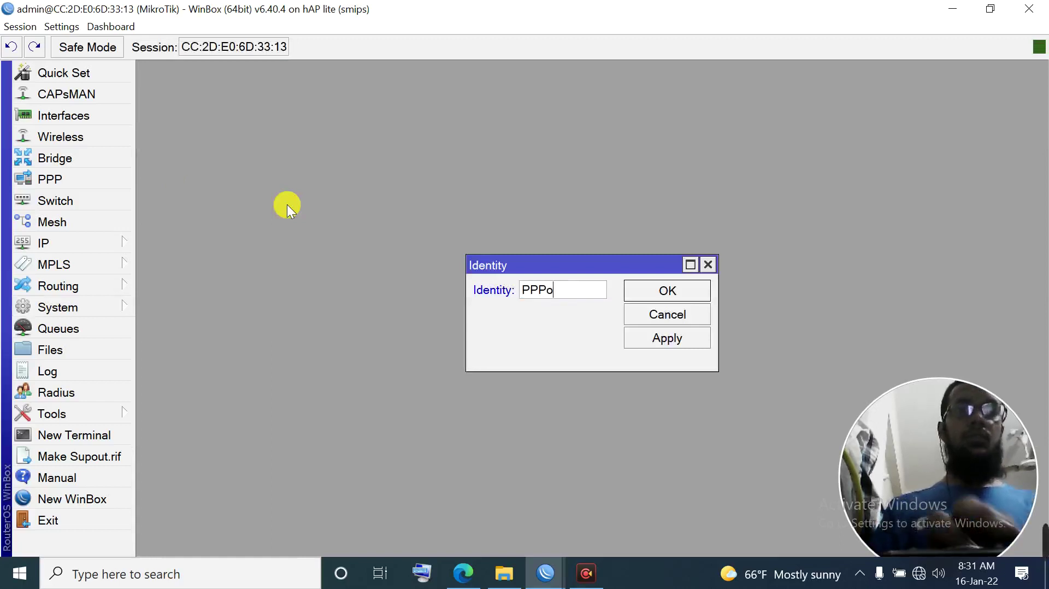
{"action": "left_click", "coordinate": [667, 291]}
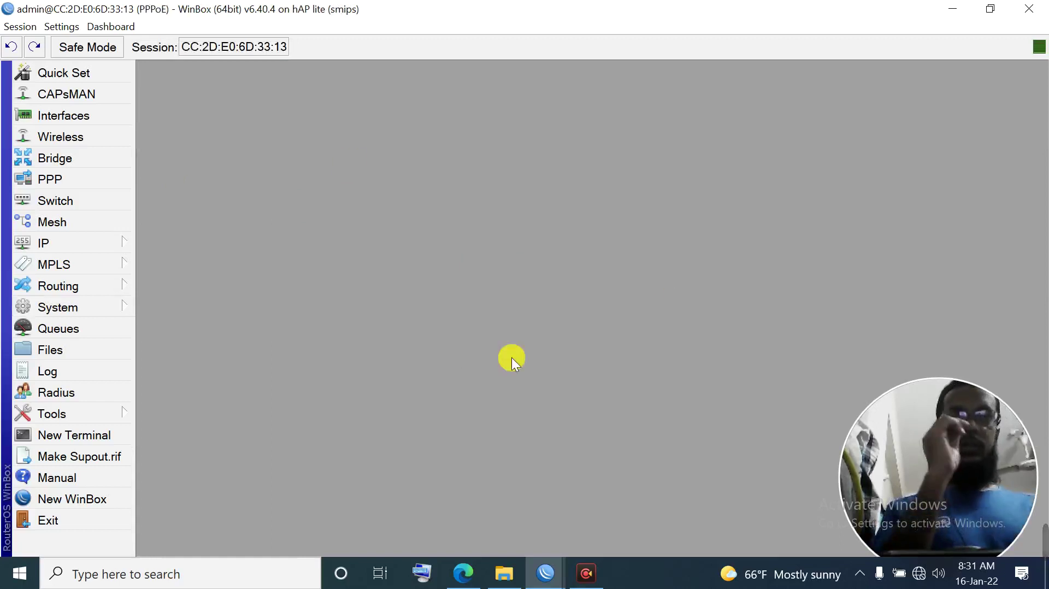
- Check the System > Clock settings, then go to the interface list
{"action": "left_click", "coordinate": [124, 314]}
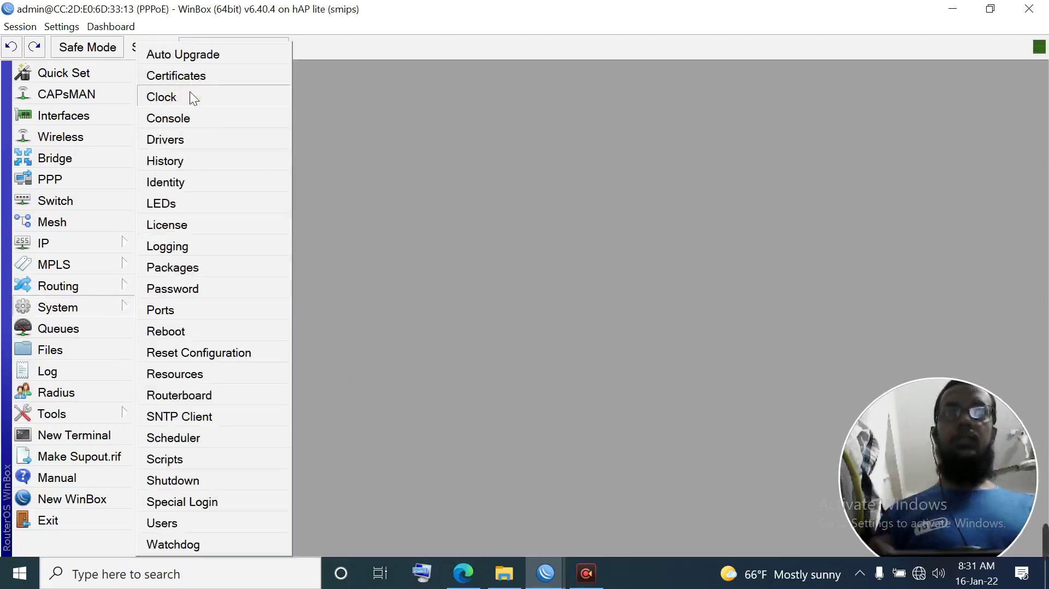
{"action": "left_click", "coordinate": [189, 97]}
{"action": "left_click", "coordinate": [730, 234]}
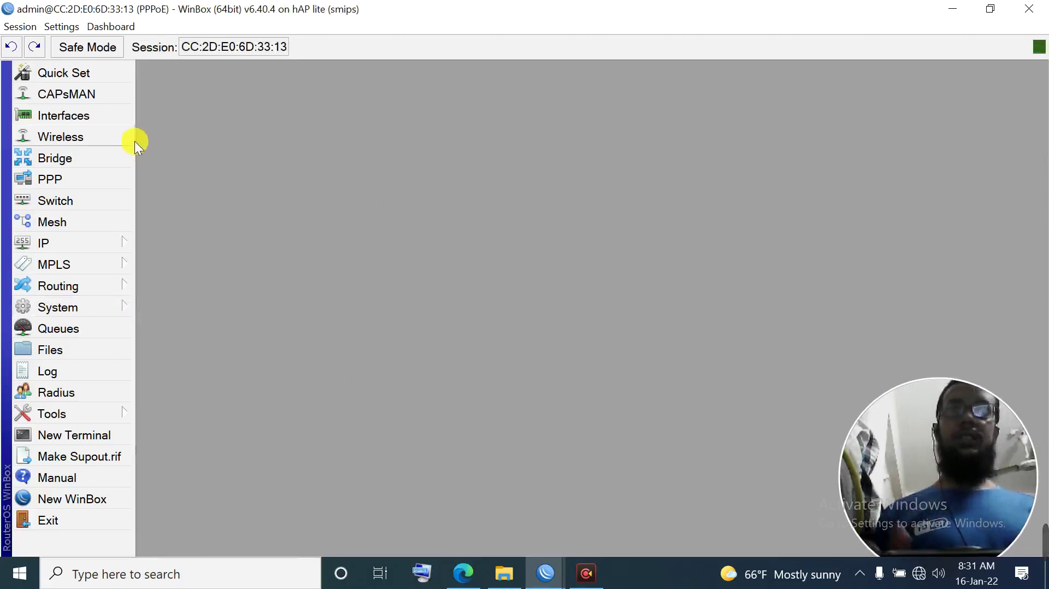
{"action": "left_click", "coordinate": [113, 119]}
- Rename interface ether1 to ether1_ISP
{"action": "left_click", "coordinate": [231, 215]}
{"action": "double_click", "coordinate": [231, 214]}
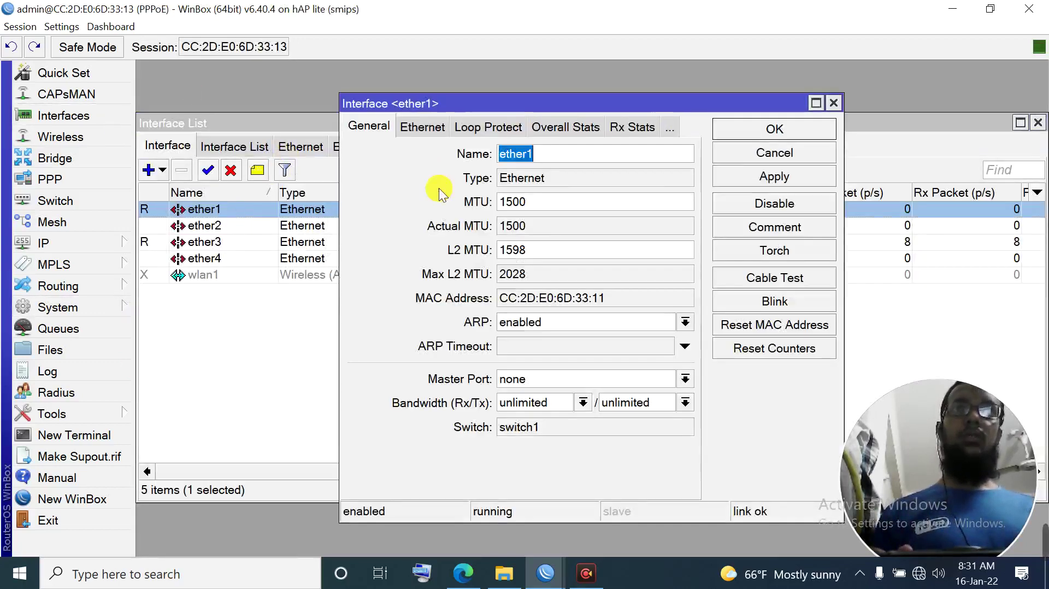
{"action": "double_click", "coordinate": [557, 155]}
{"action": "left_click", "coordinate": [557, 154]}
{"action": "type", "text": "_"}
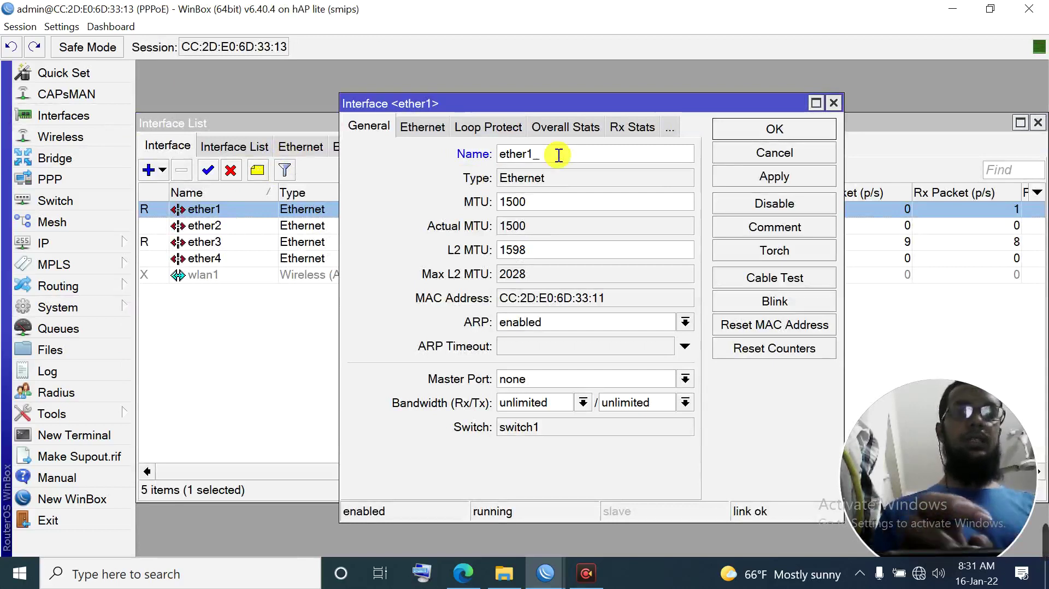
{"action": "type", "text": "ISP"}
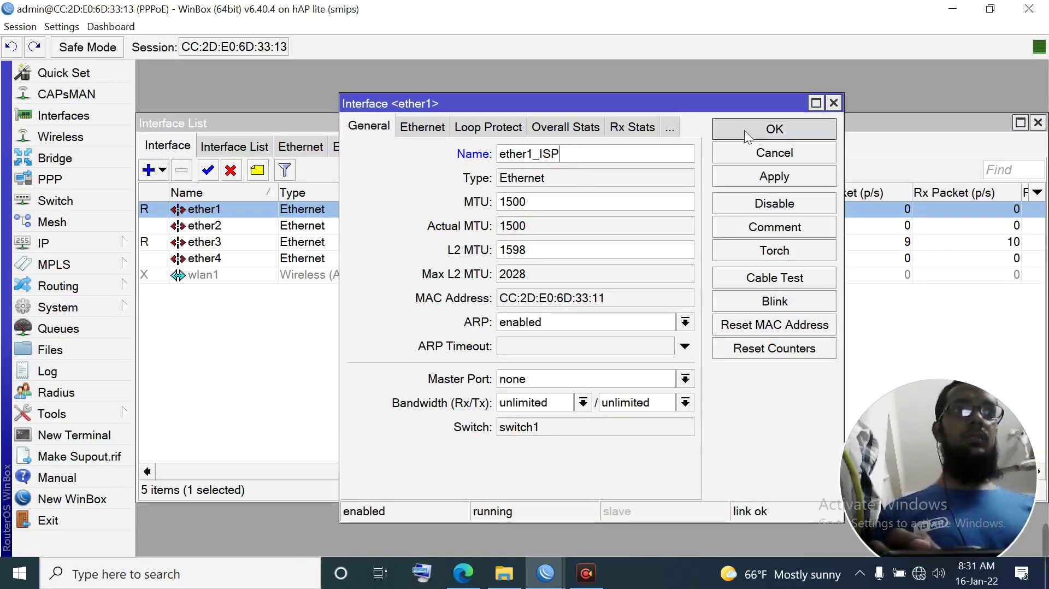
{"action": "left_click", "coordinate": [772, 129]}
- Rename ether2 to ether2_LAN and ether3 to ether3_LAN
{"action": "double_click", "coordinate": [254, 220]}
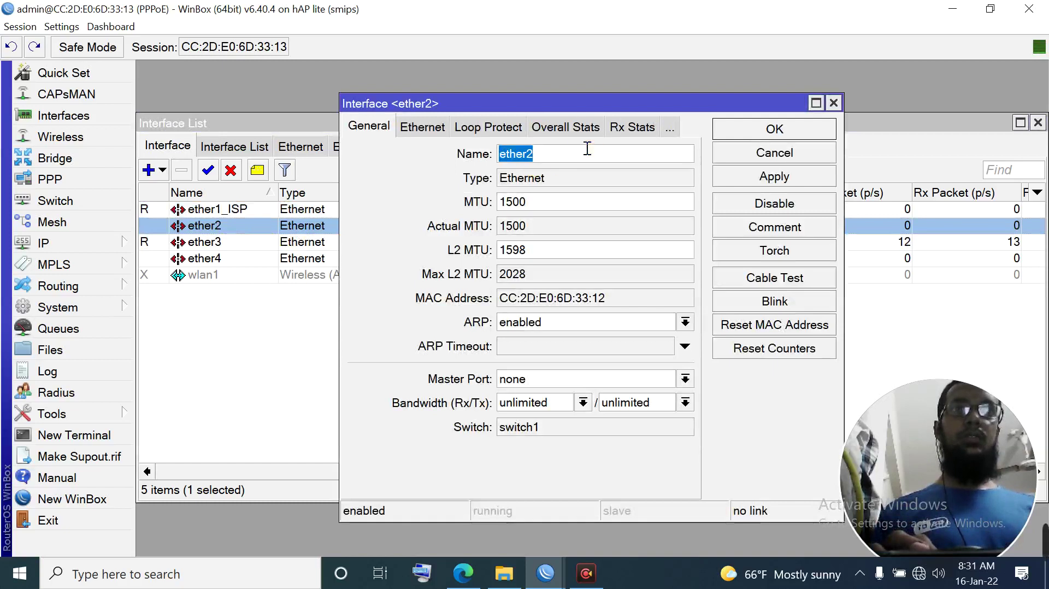
{"action": "left_click", "coordinate": [586, 148]}
{"action": "type", "text": "_"}
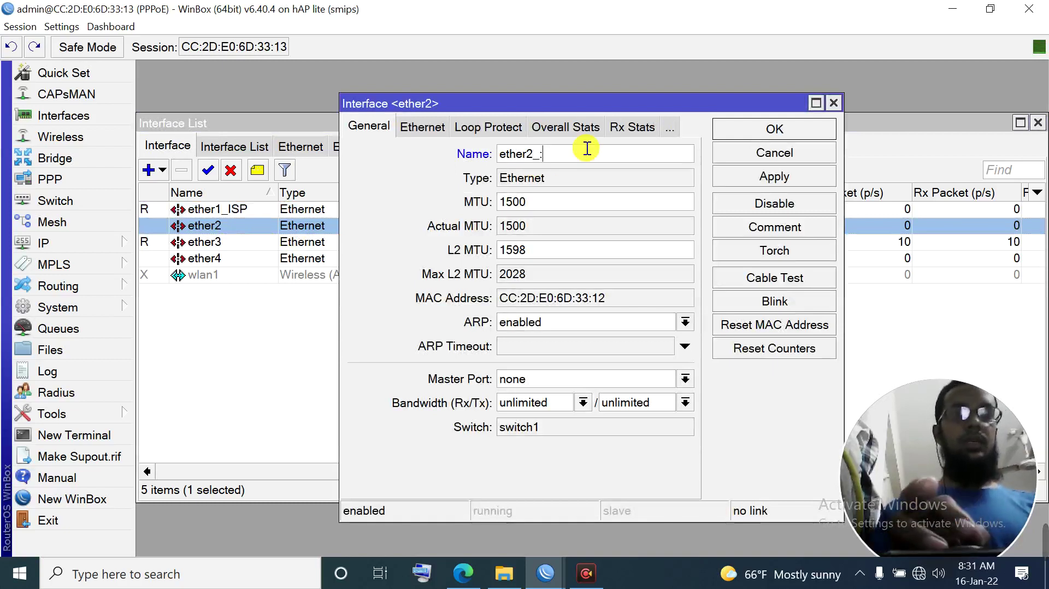
{"action": "type", "text": "LAN"}
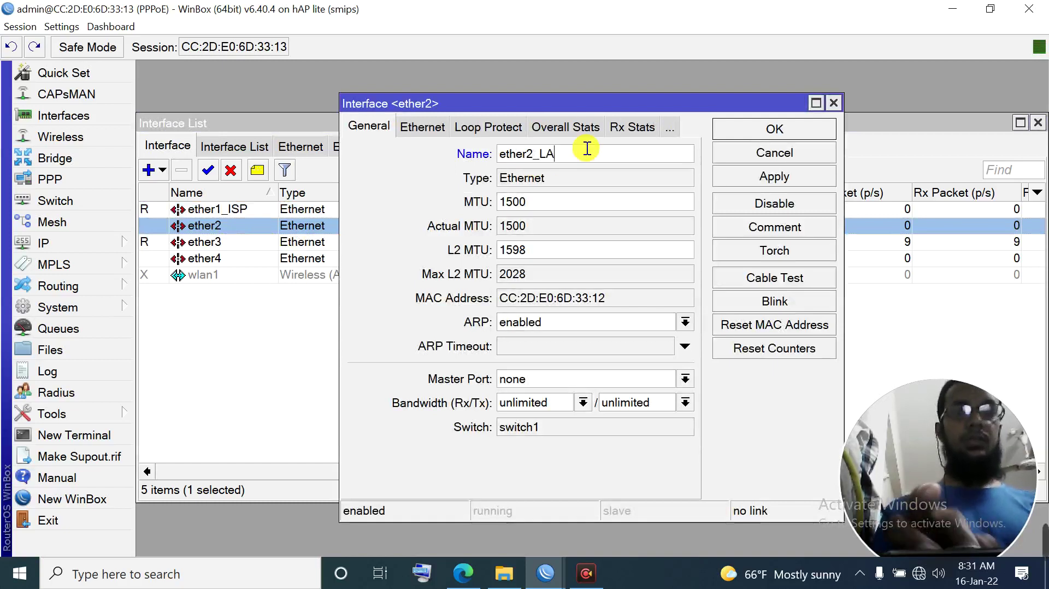
{"action": "left_click", "coordinate": [774, 129]}
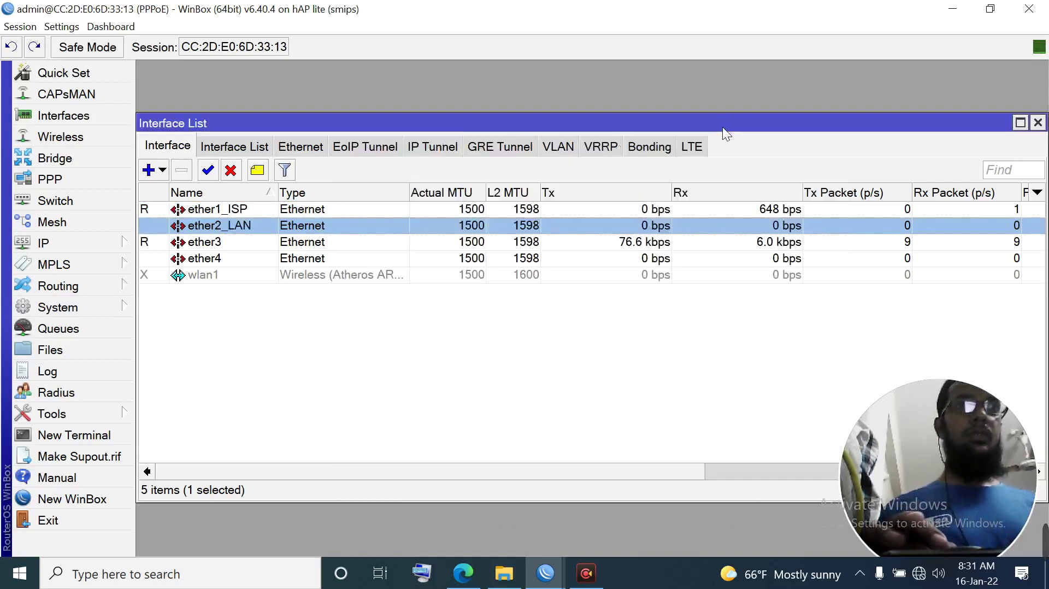
{"action": "left_click", "coordinate": [230, 243]}
{"action": "double_click", "coordinate": [230, 241]}
{"action": "left_click", "coordinate": [555, 157]}
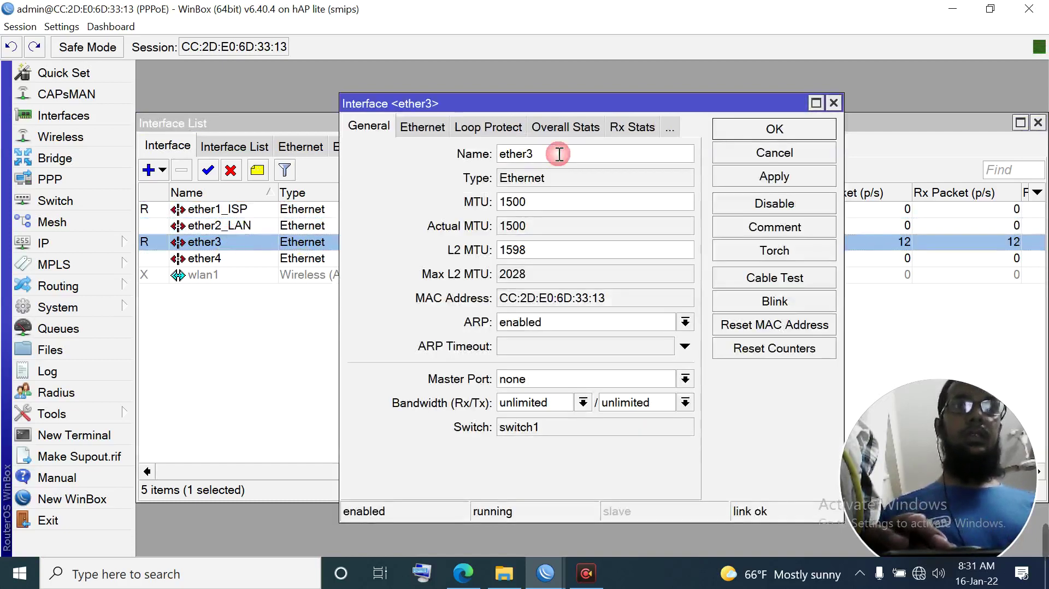
{"action": "type", "text": "_LAN"}
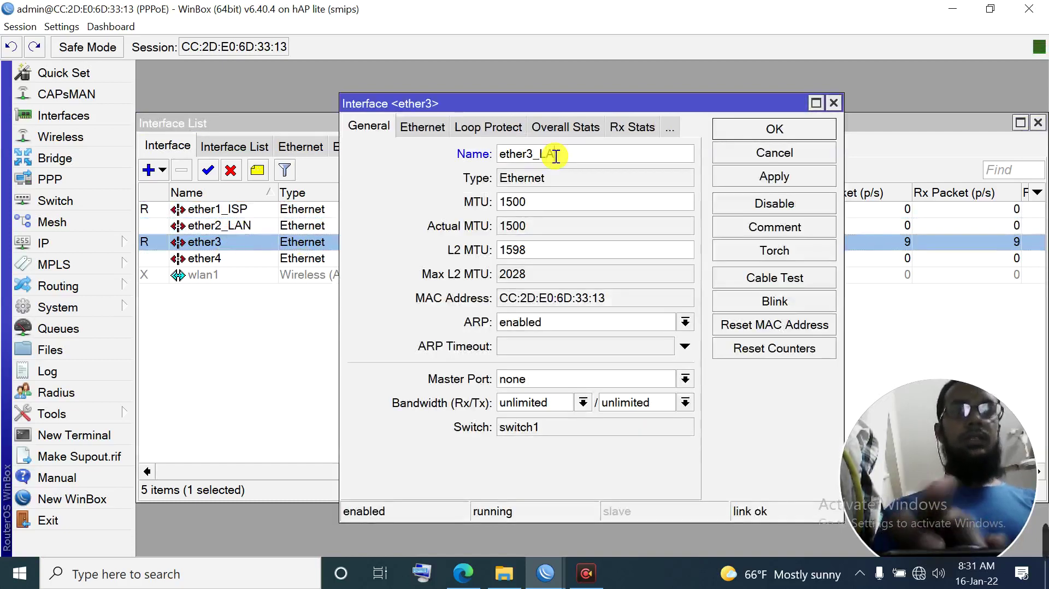
{"action": "left_click", "coordinate": [764, 131]}
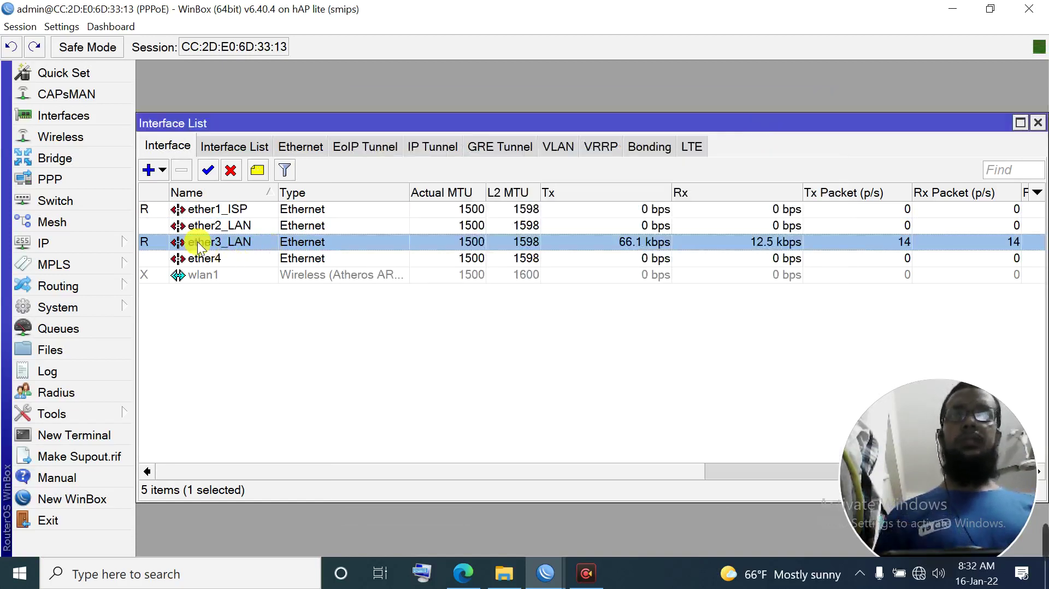
{"action": "left_click", "coordinate": [65, 162]}
- Create a new bridge named bridge1_pppoe
{"action": "left_click", "coordinate": [151, 164]}
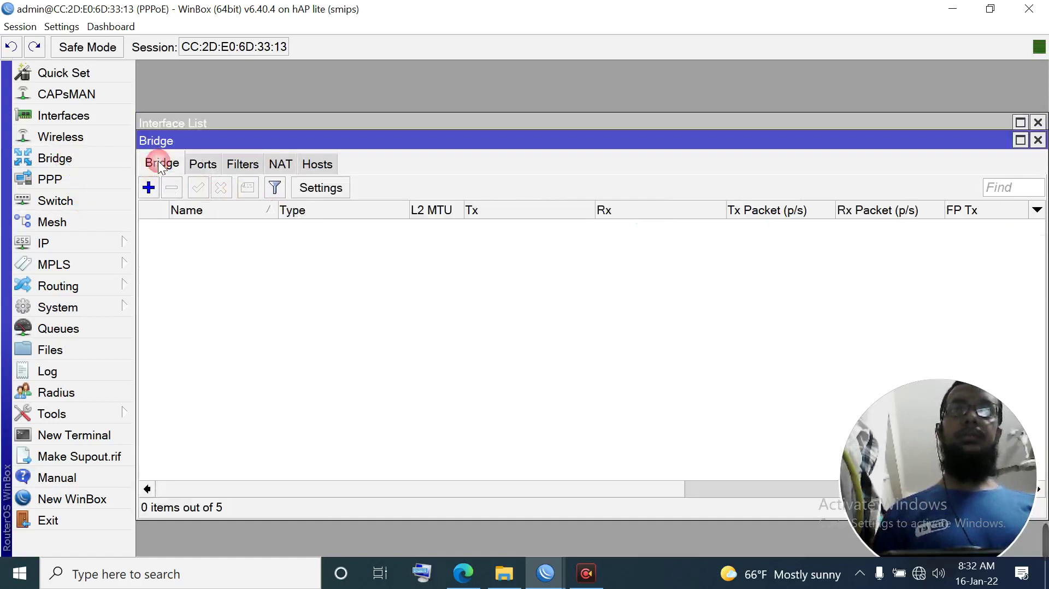
{"action": "left_click", "coordinate": [148, 187]}
{"action": "left_click", "coordinate": [548, 178]}
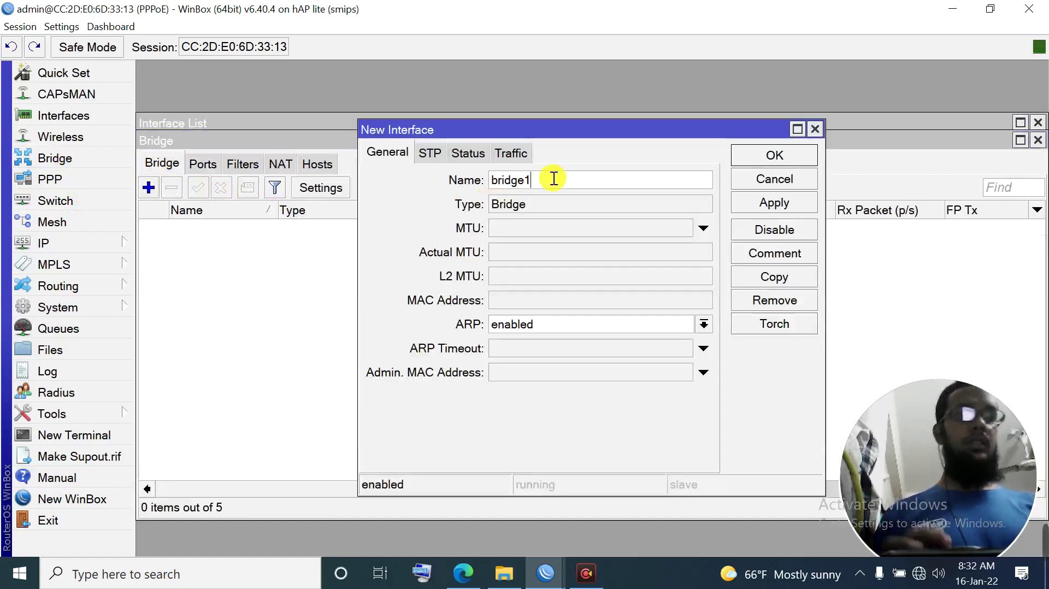
{"action": "type", "text": "_pppoe"}
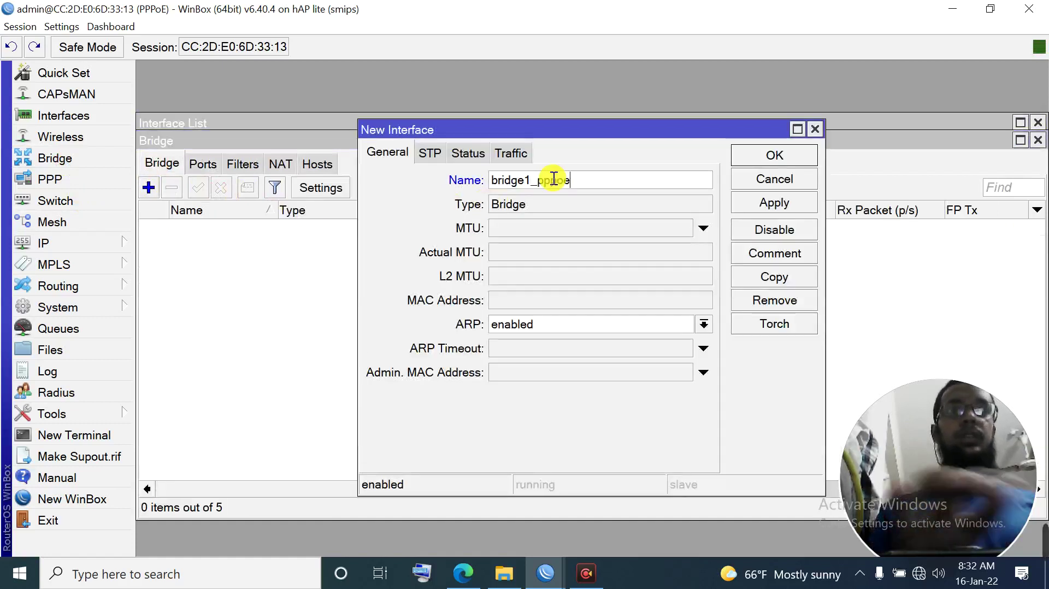
{"action": "left_click", "coordinate": [773, 155]}
- Add ether2_LAN and ether3_LAN as ports of bridge1_pppoe
{"action": "left_click", "coordinate": [203, 164]}
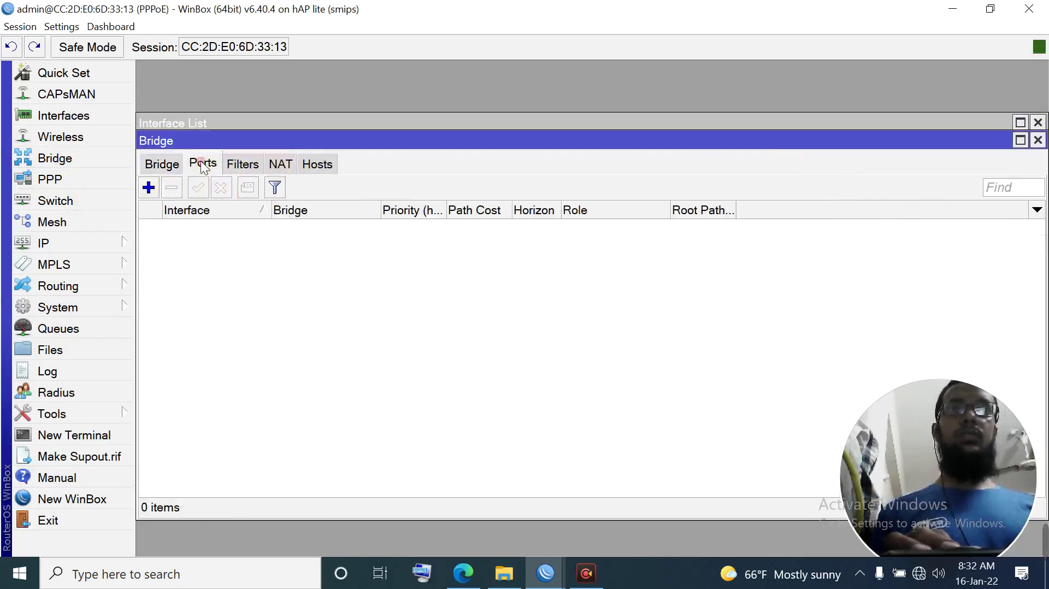
{"action": "left_click", "coordinate": [153, 185]}
{"action": "left_click", "coordinate": [573, 227]}
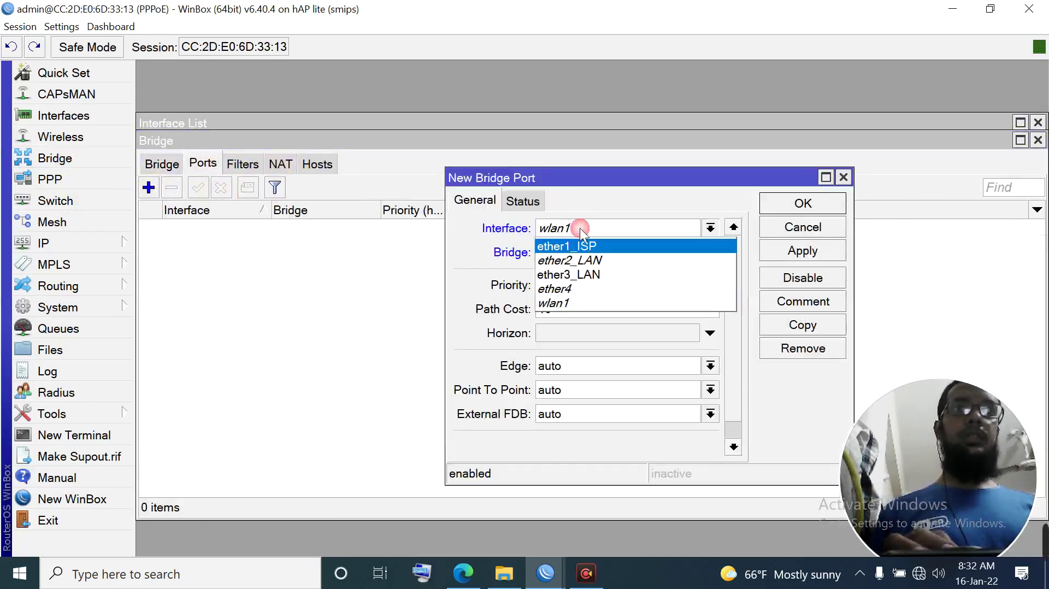
{"action": "left_click", "coordinate": [573, 258]}
{"action": "left_click", "coordinate": [803, 208]}
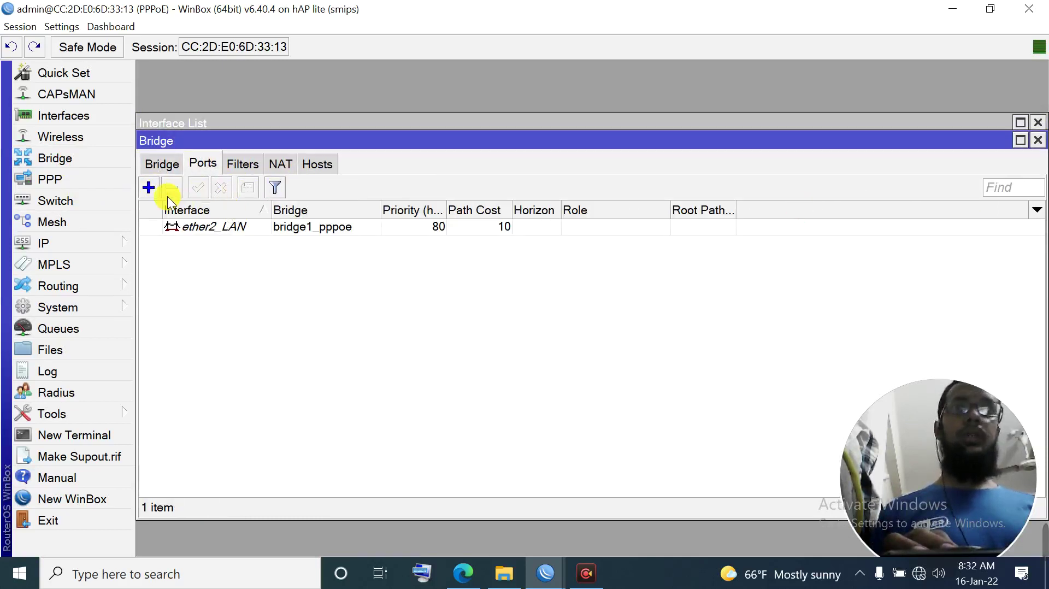
{"action": "left_click", "coordinate": [144, 186]}
{"action": "left_click", "coordinate": [588, 228]}
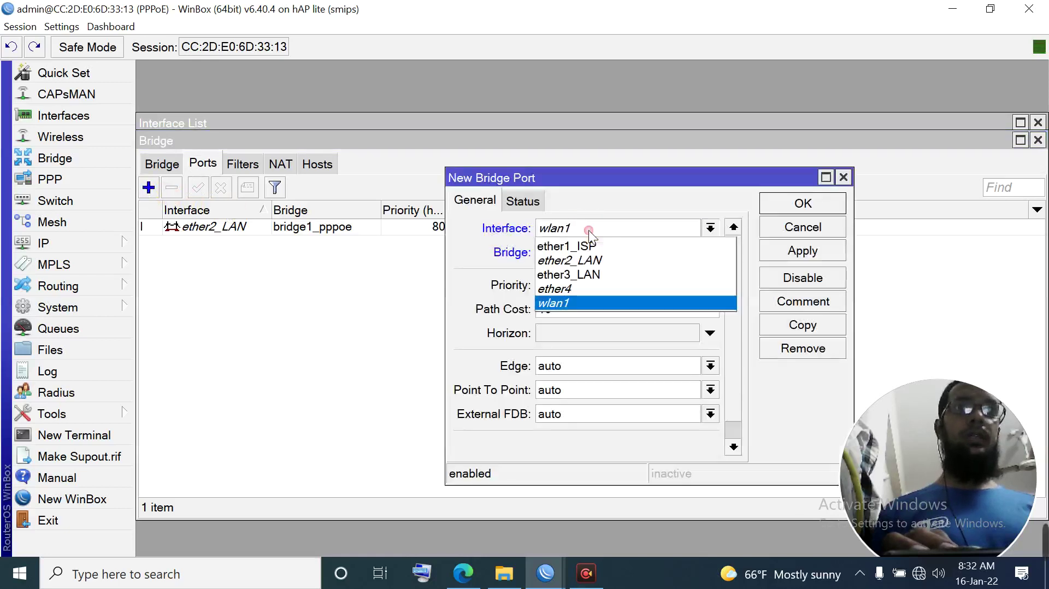
{"action": "left_click", "coordinate": [587, 274]}
{"action": "left_click", "coordinate": [782, 203]}
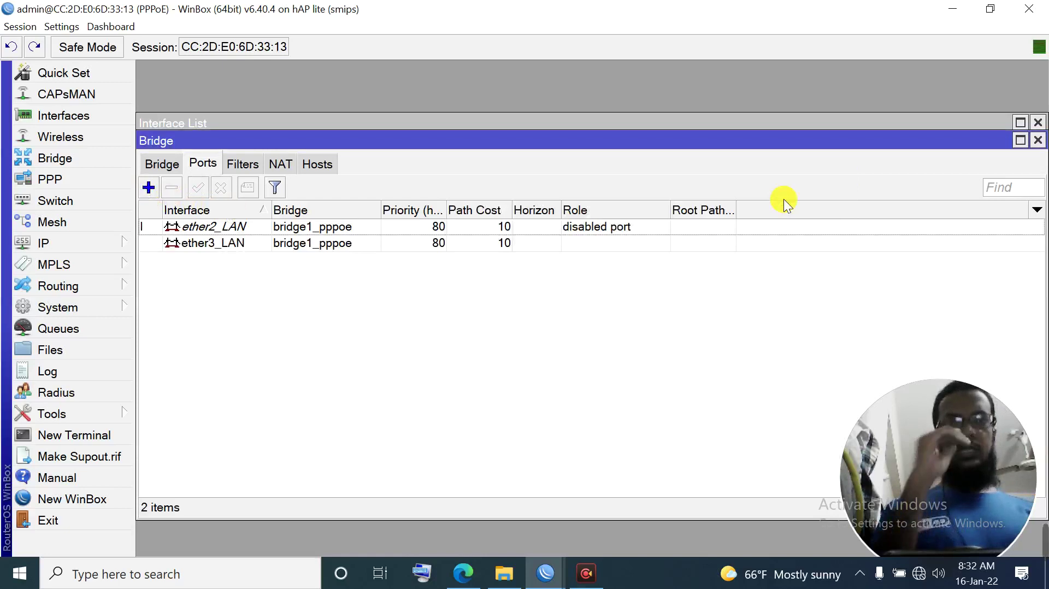
- Close the Bridge window, end the session and reconnect to the discovered PPPoE router
{"action": "left_click", "coordinate": [1037, 140]}
{"action": "key", "text": "super+d"}
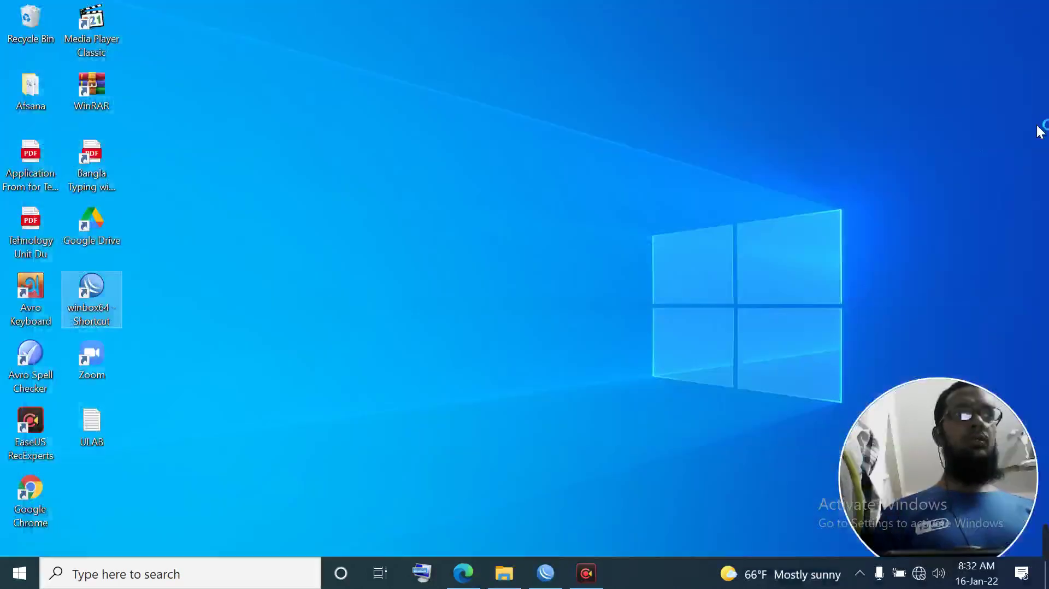
{"action": "left_click", "coordinate": [938, 115]}
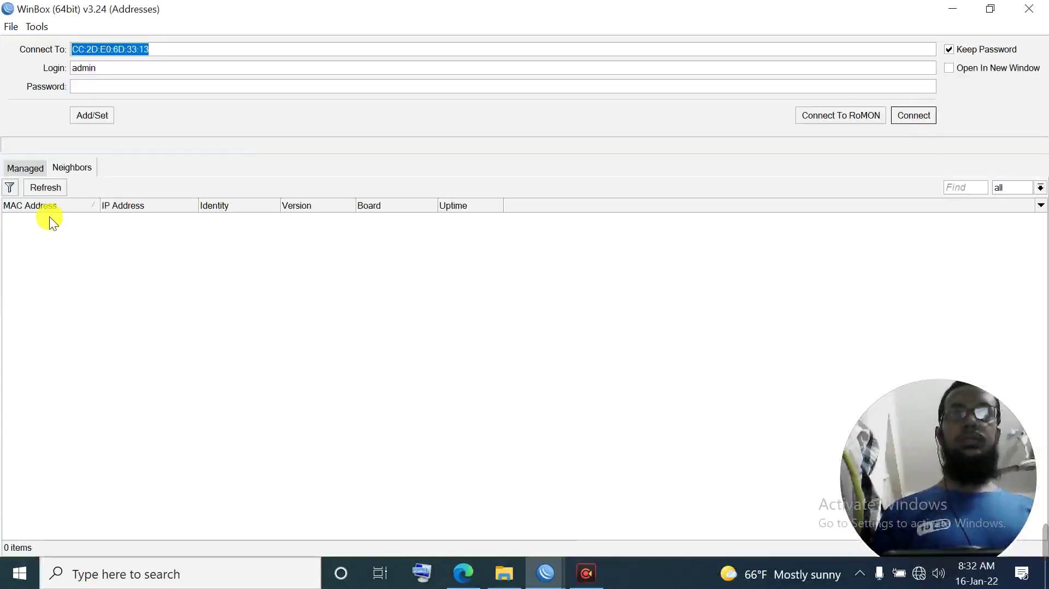
{"action": "left_click", "coordinate": [31, 218]}
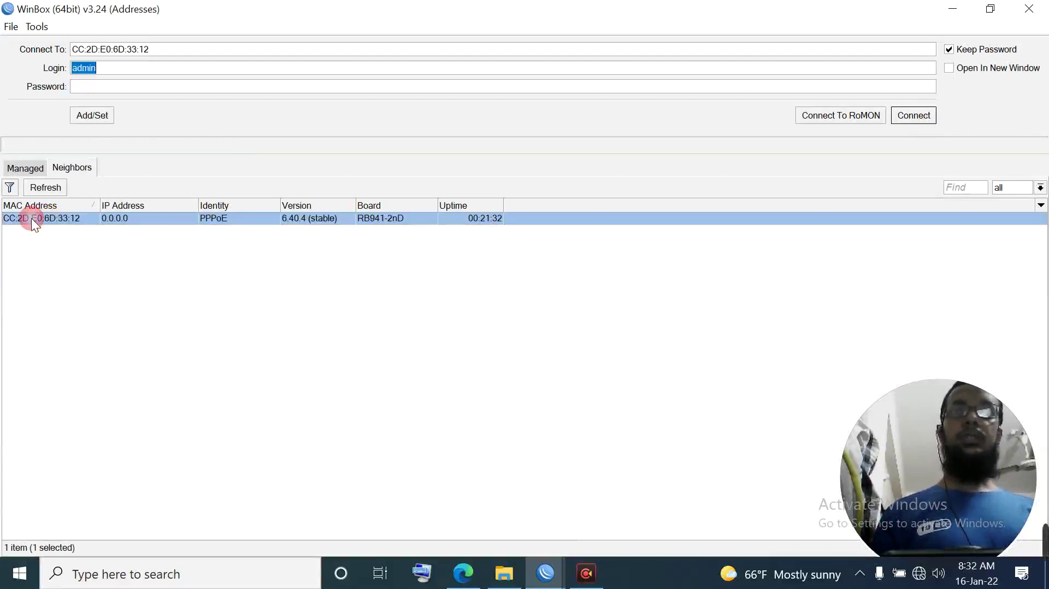
{"action": "left_click", "coordinate": [918, 117]}
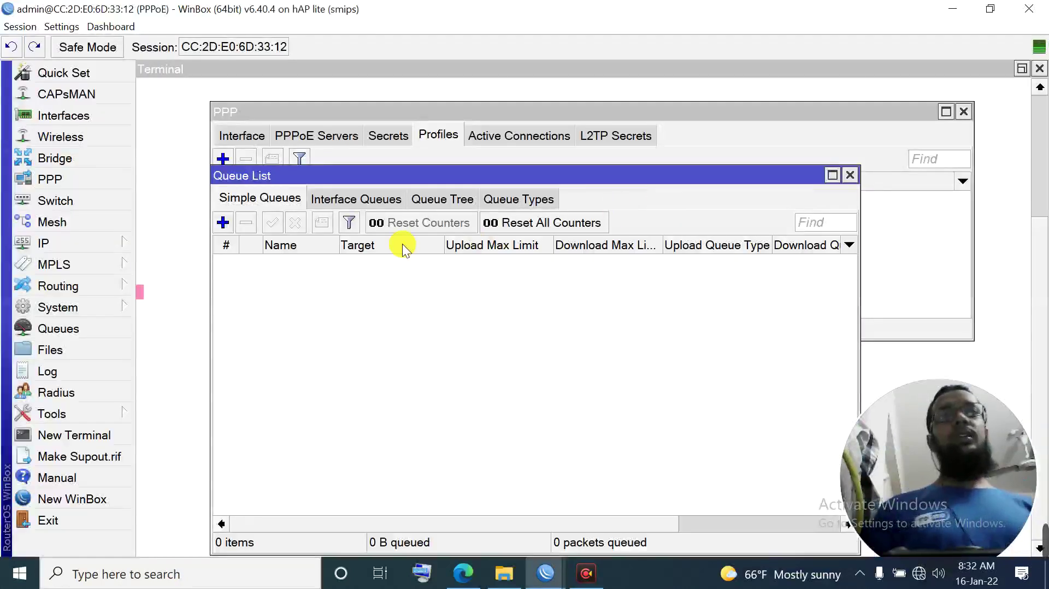
- Add and apply an IP DHCP client on interface ether1_ISP
{"action": "left_click", "coordinate": [59, 245]}
{"action": "left_click", "coordinate": [179, 160]}
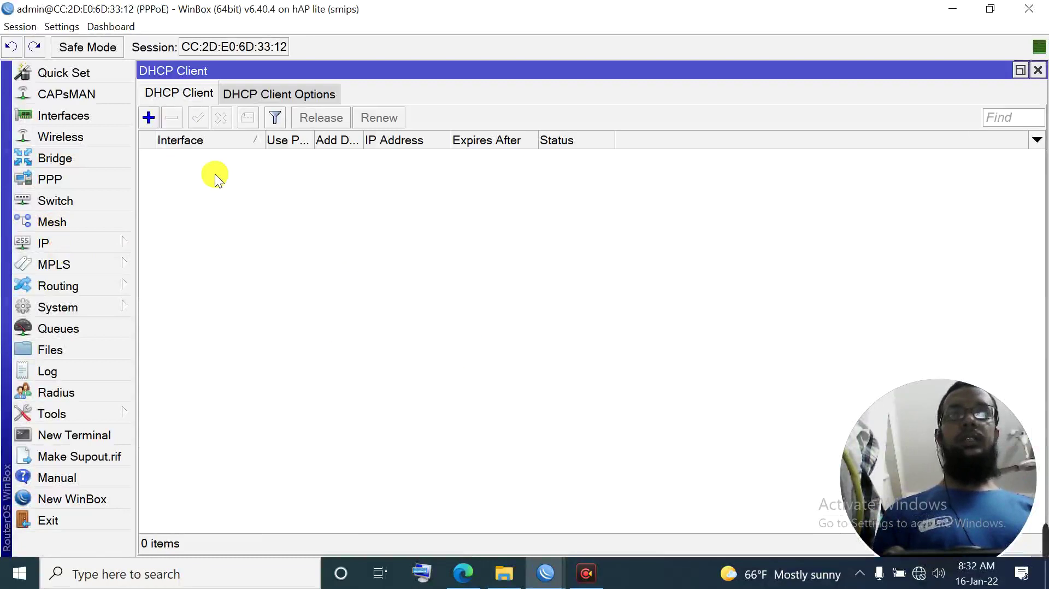
{"action": "left_click", "coordinate": [147, 116]}
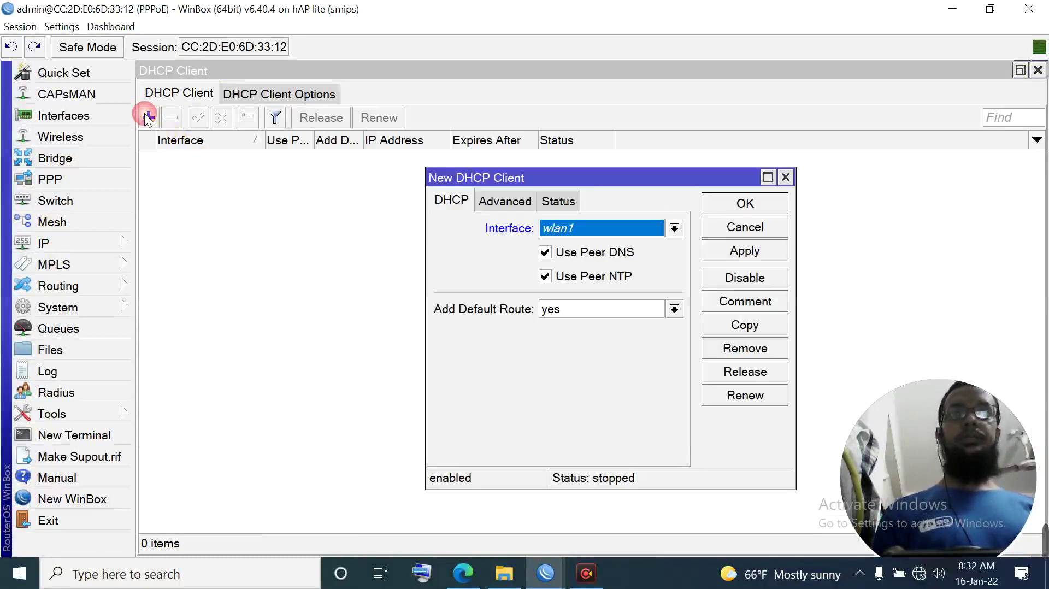
{"action": "left_click", "coordinate": [568, 224]}
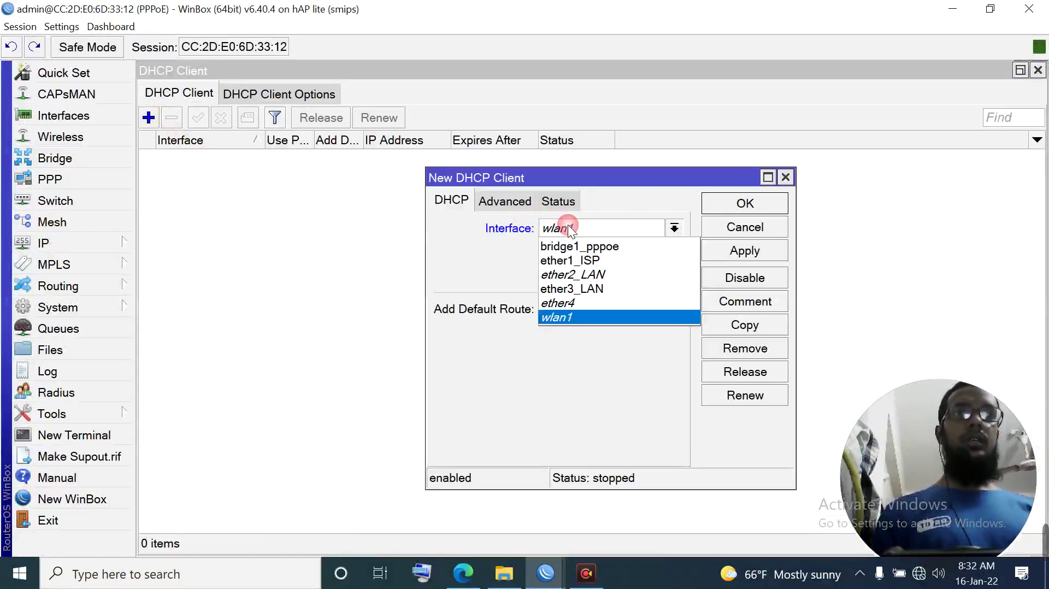
{"action": "left_click", "coordinate": [572, 260]}
{"action": "left_click", "coordinate": [723, 252]}
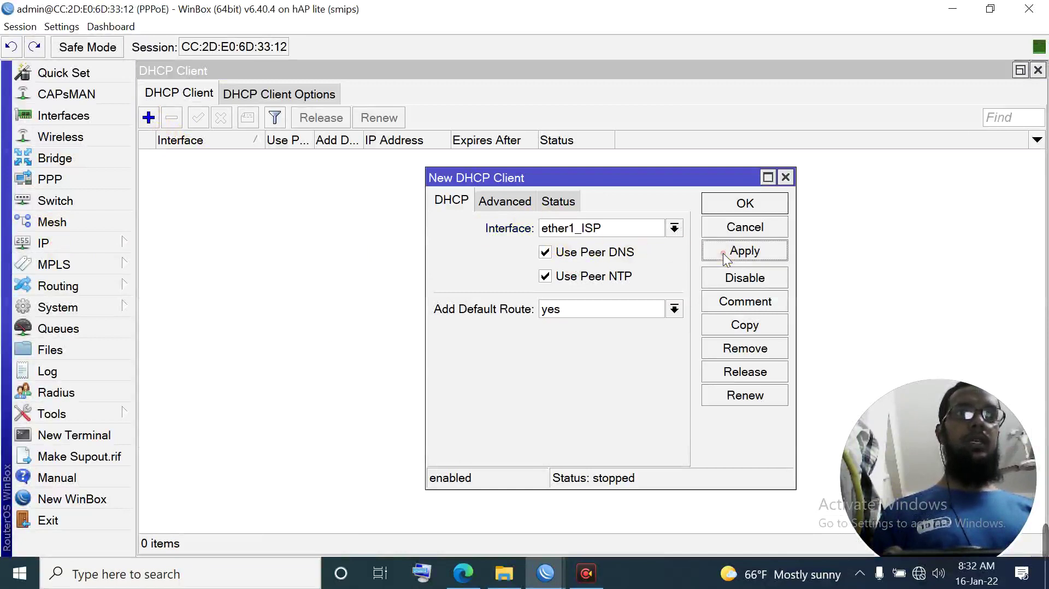
{"action": "left_click", "coordinate": [735, 206]}
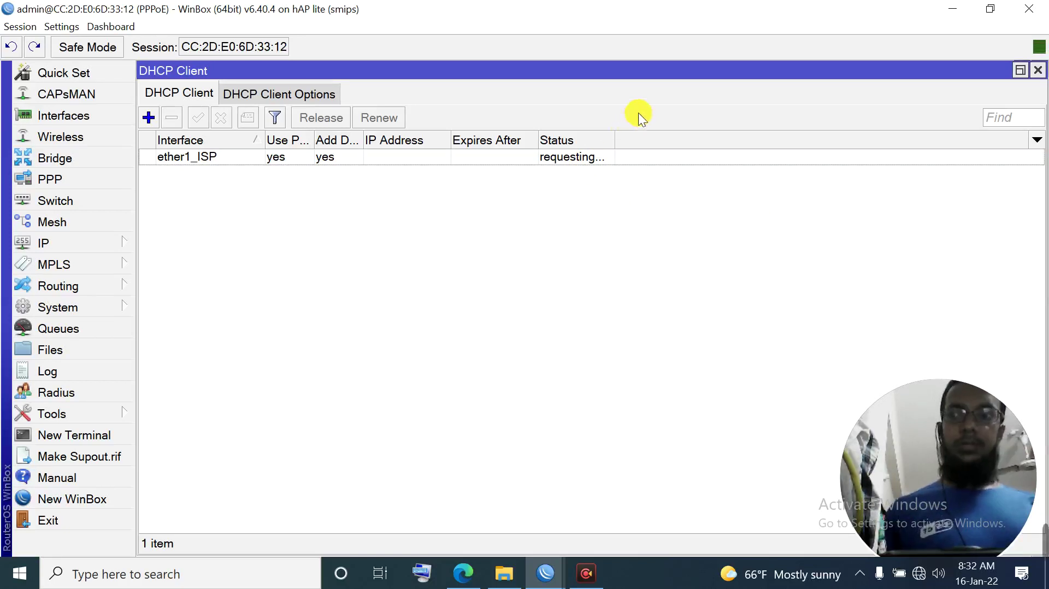
- In a new terminal, ping google.com, fixing the googke typo, and stop after two replies
{"action": "left_click", "coordinate": [85, 437]}
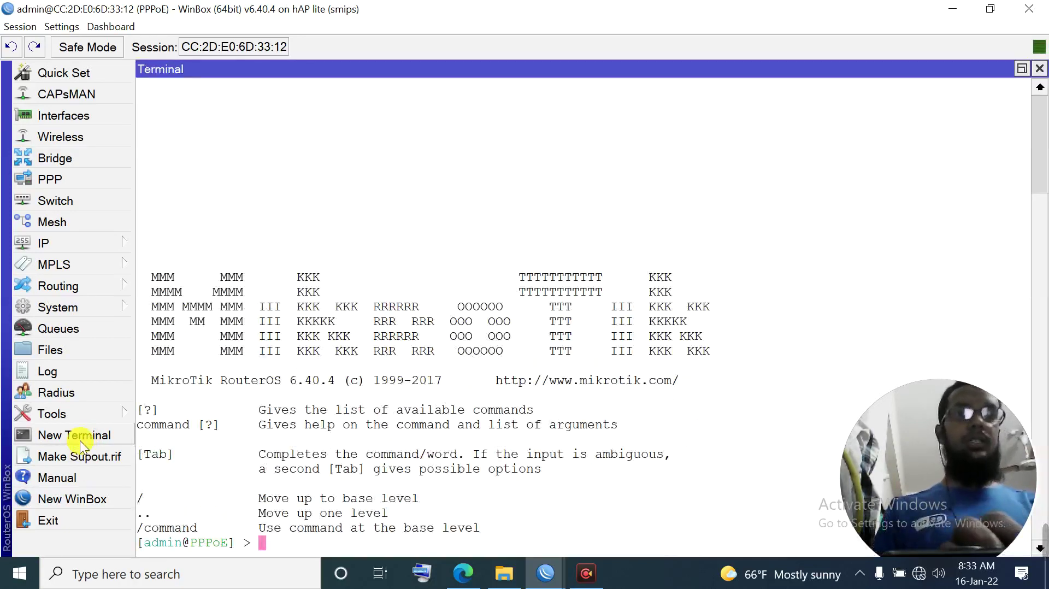
{"action": "type", "text": "ping googel"}
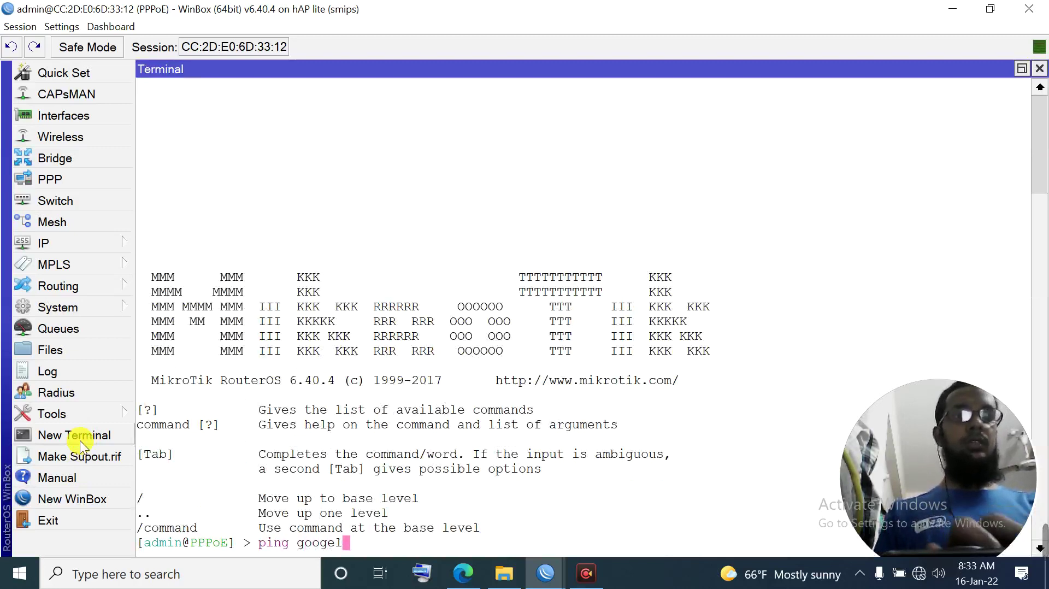
{"action": "key", "text": "BackSpace"}
{"action": "key", "text": "BackSpace"}
{"action": "type", "text": "ke.com"}
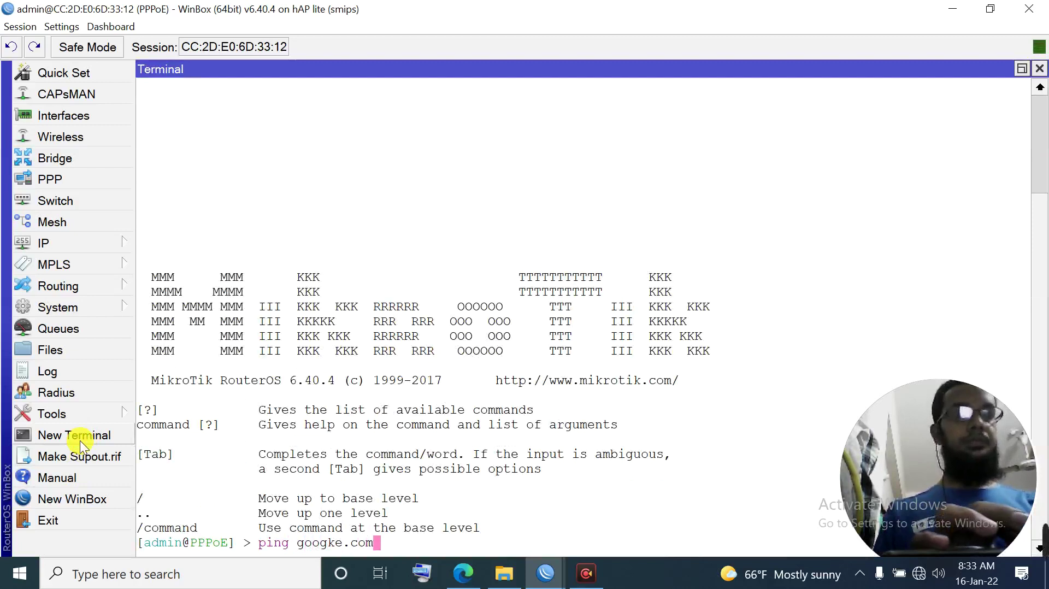
{"action": "key", "text": "Return"}
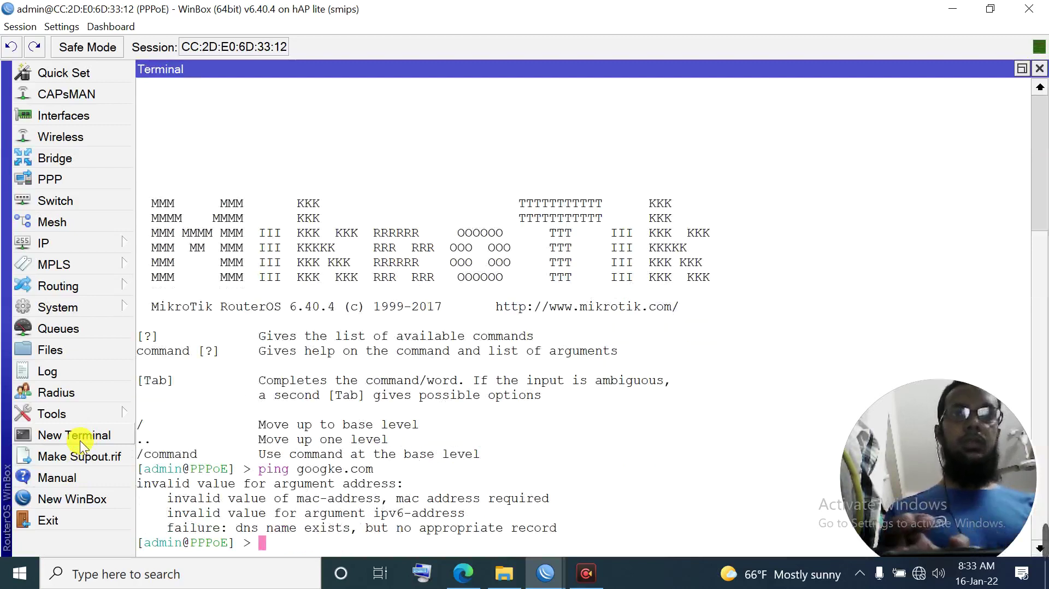
{"action": "key", "text": "Up"}
{"action": "key", "text": "Left"}
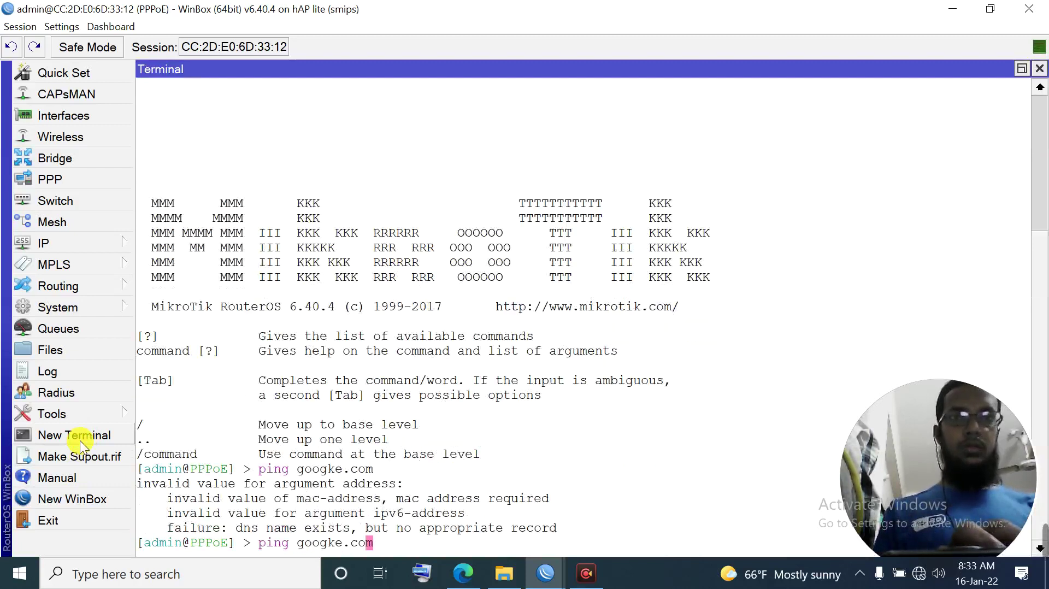
{"action": "key", "text": "Left"}
{"action": "key", "text": "Left"}
{"action": "key", "text": "Left"}
{"action": "key", "text": "Left"}
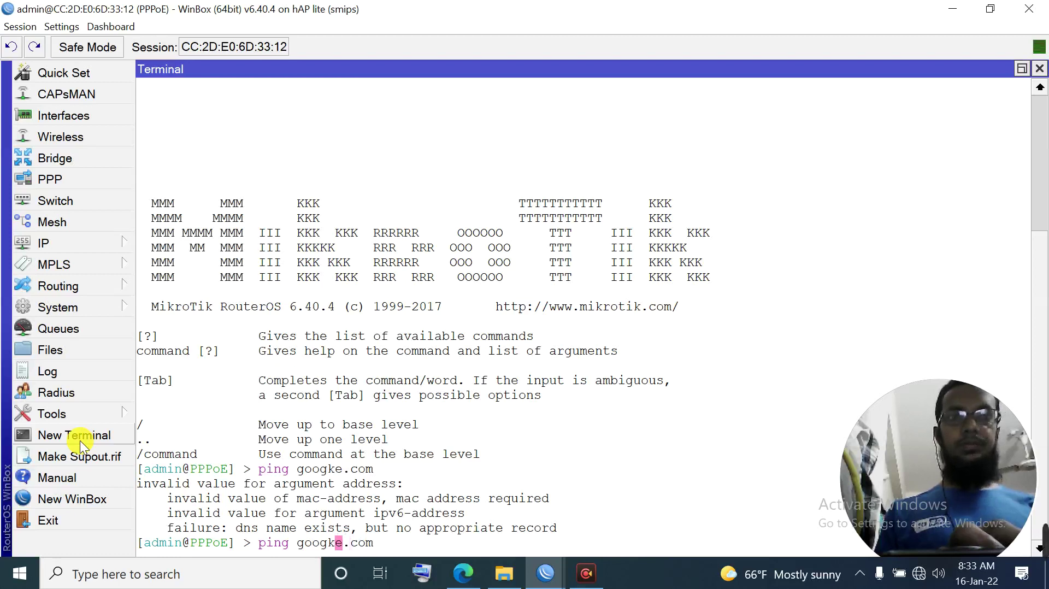
{"action": "key", "text": "BackSpace"}
{"action": "type", "text": "l"}
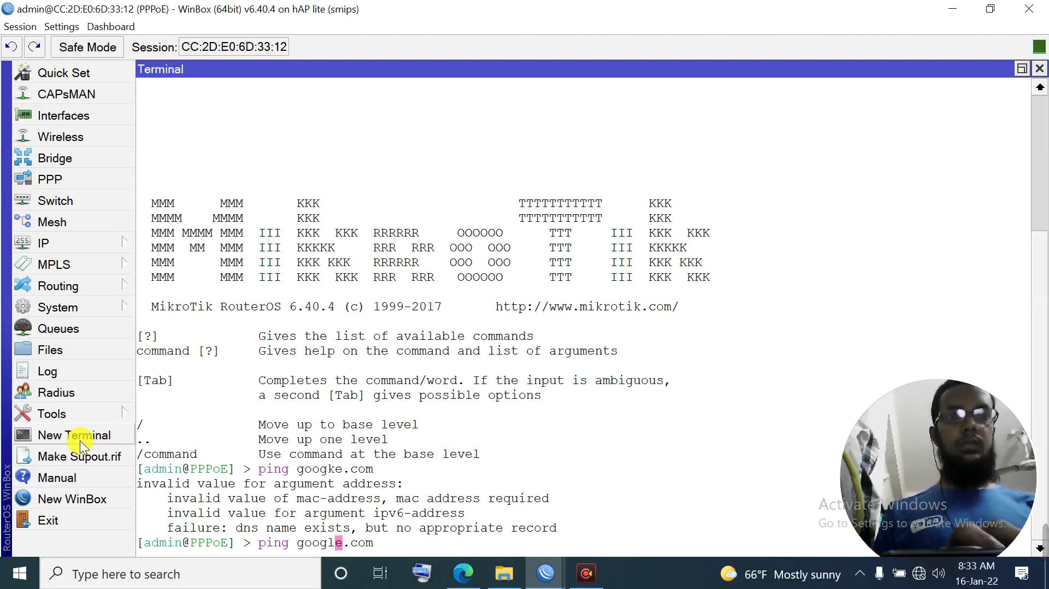
{"action": "key", "text": "Return"}
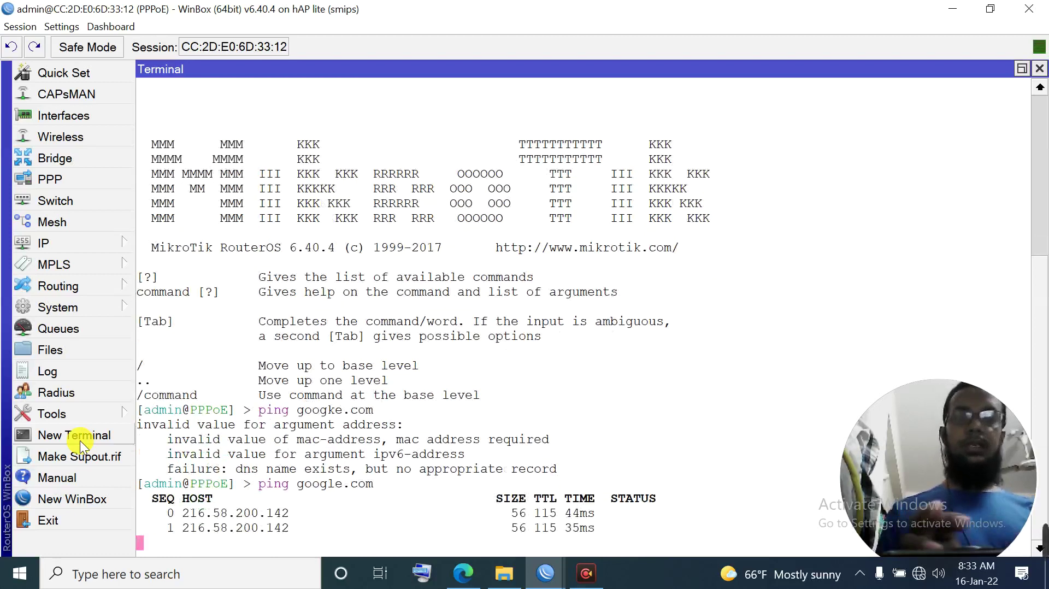
{"action": "key", "text": "ctrl+c"}
- Set the DNS server to 8.8.8.8 with Allow Remote Requests enabled
{"action": "left_click", "coordinate": [54, 240]}
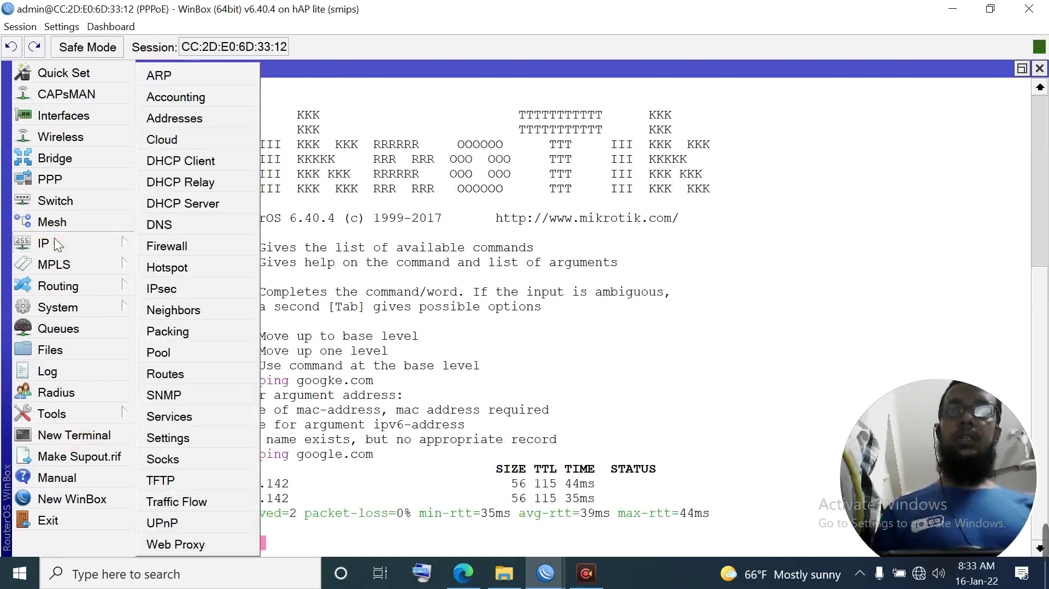
{"action": "left_click", "coordinate": [170, 228]}
{"action": "left_click", "coordinate": [561, 177]}
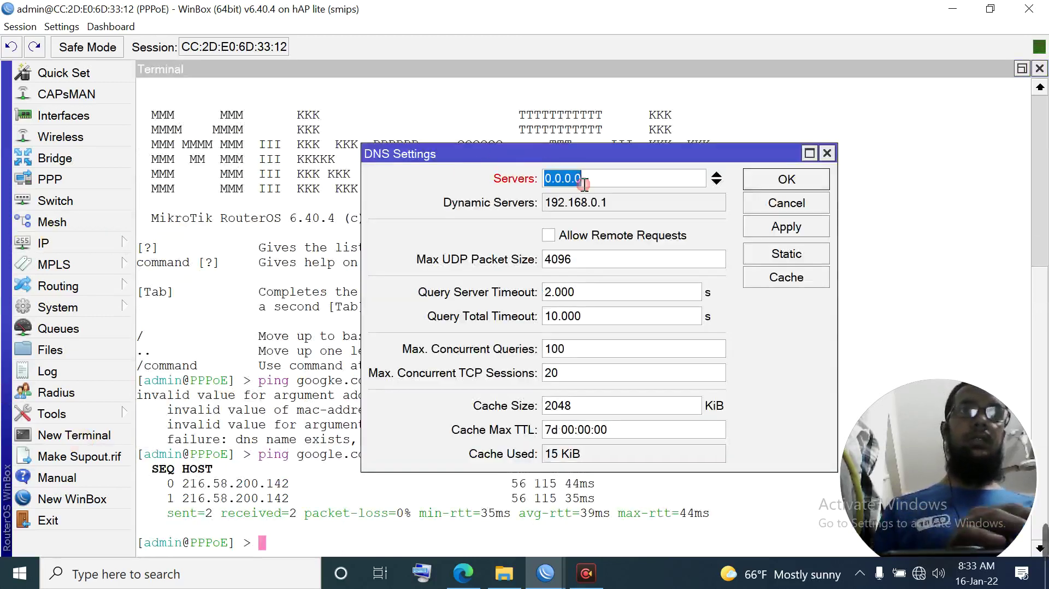
{"action": "type", "text": "8.8"}
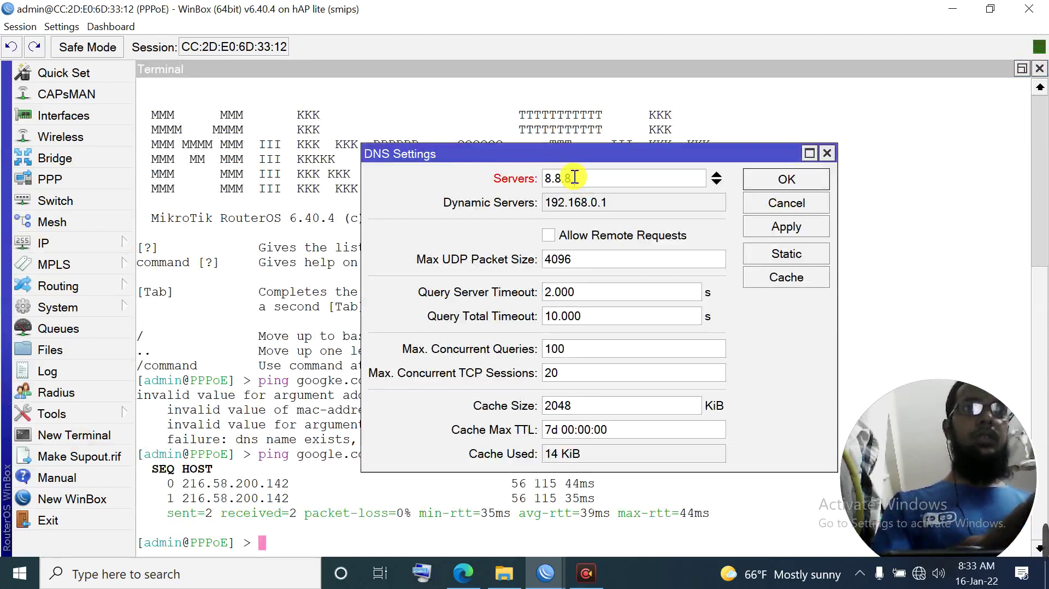
{"action": "type", "text": ".8.8"}
{"action": "left_click", "coordinate": [569, 236]}
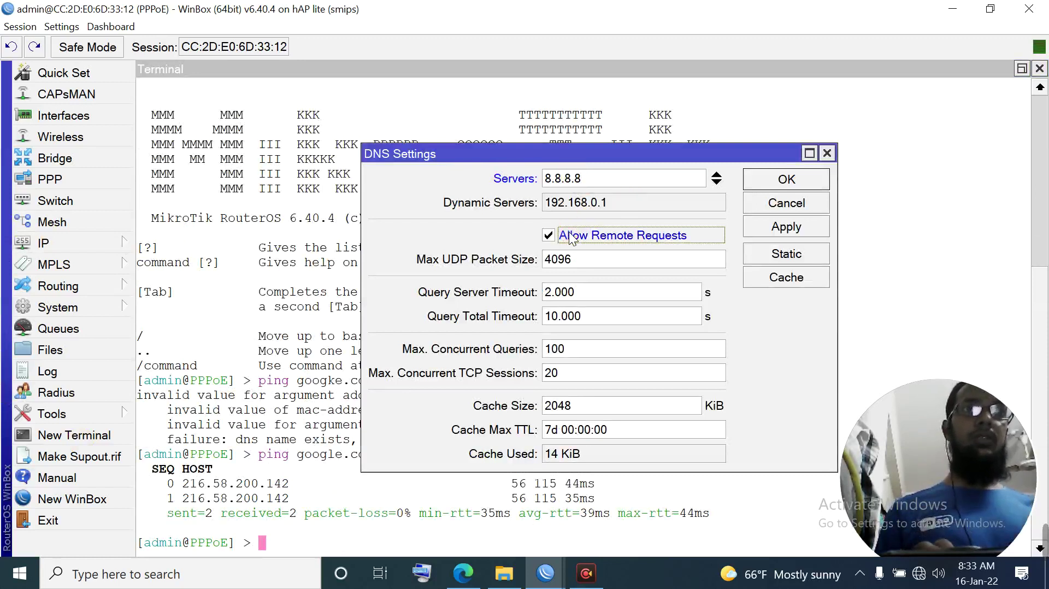
{"action": "left_click", "coordinate": [775, 180]}
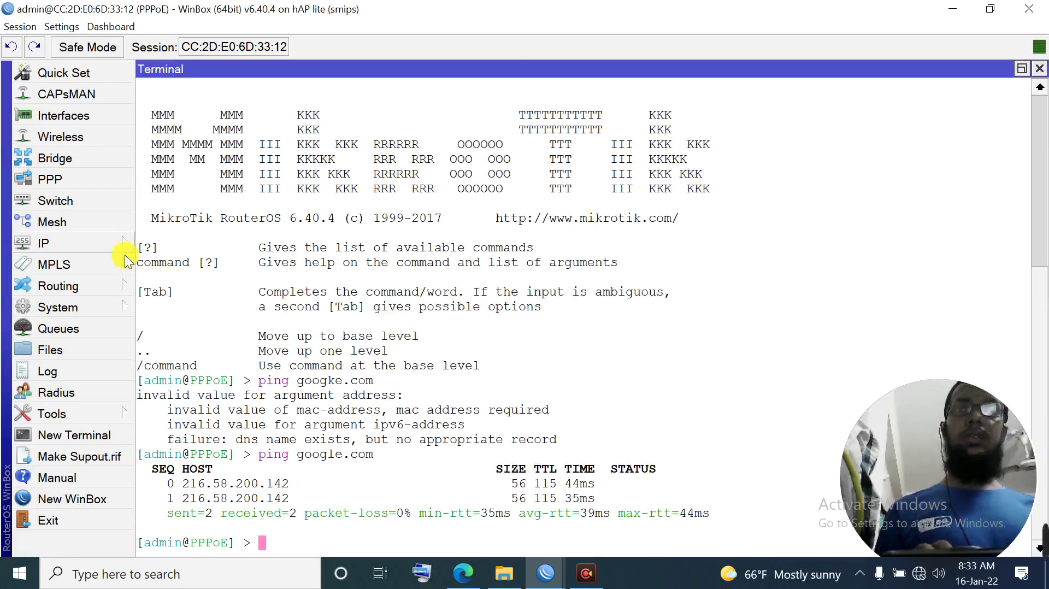
- Add a firewall NAT rule with action masquerade, then glance at the setup PDF
{"action": "left_click", "coordinate": [109, 243]}
{"action": "left_click", "coordinate": [183, 249]}
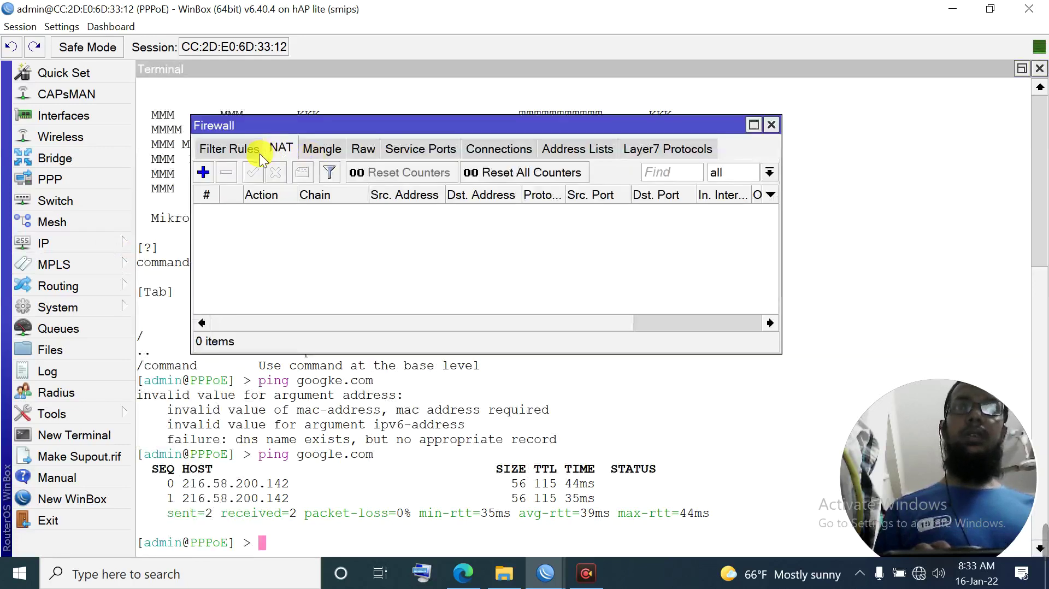
{"action": "left_click", "coordinate": [203, 172]}
{"action": "left_click", "coordinate": [497, 123]}
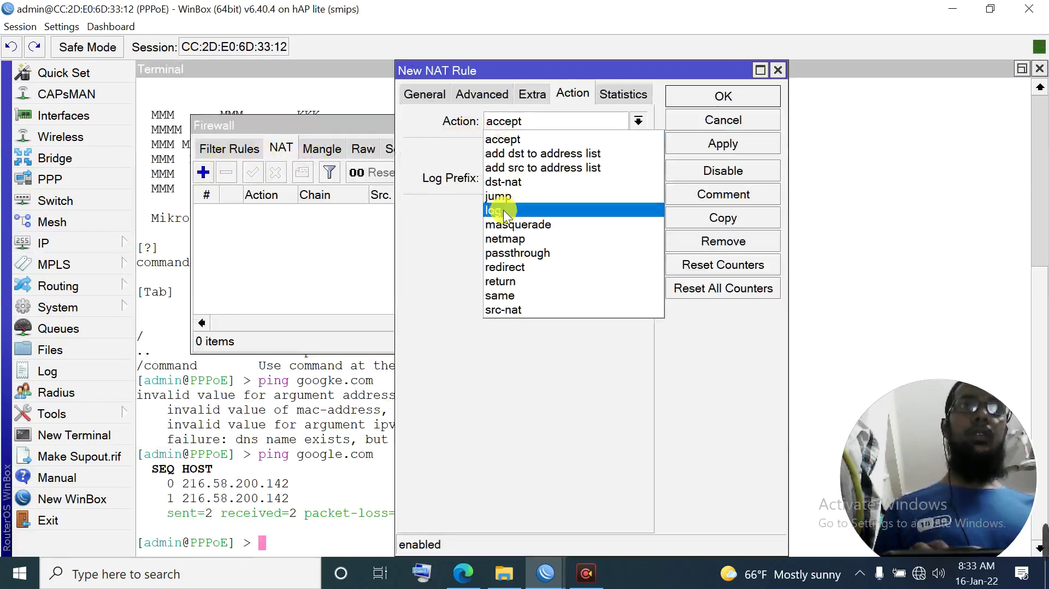
{"action": "left_click", "coordinate": [507, 224]}
{"action": "left_click", "coordinate": [710, 98]}
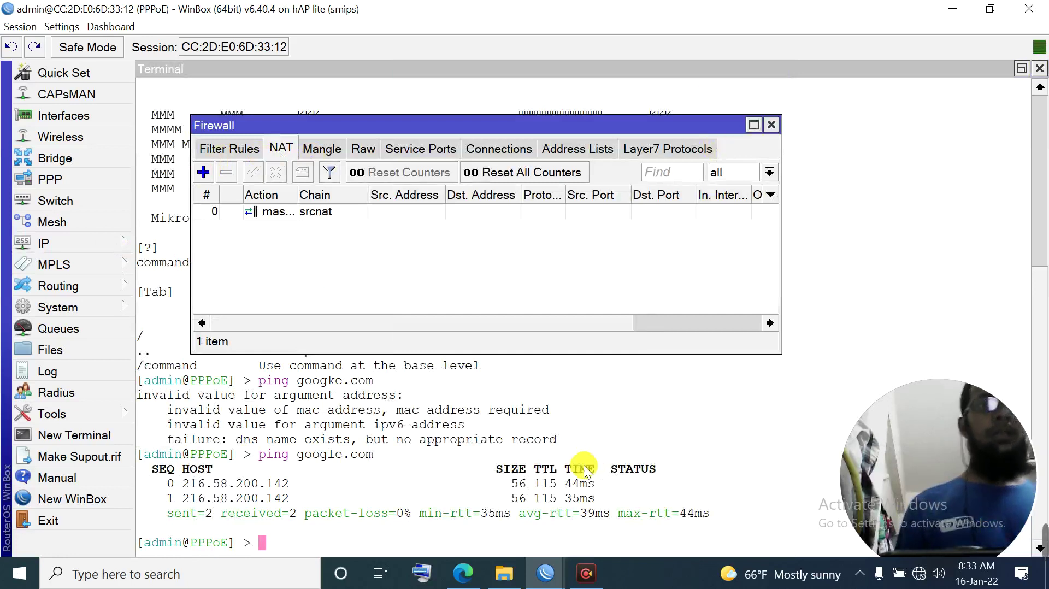
{"action": "left_click", "coordinate": [465, 574]}
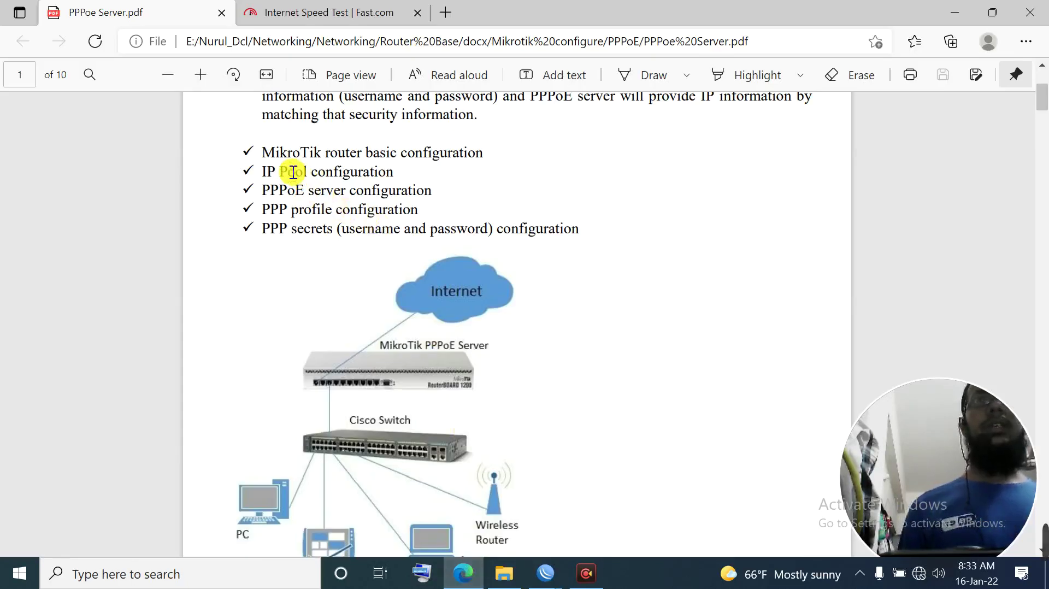
{"action": "left_click", "coordinate": [959, 15]}
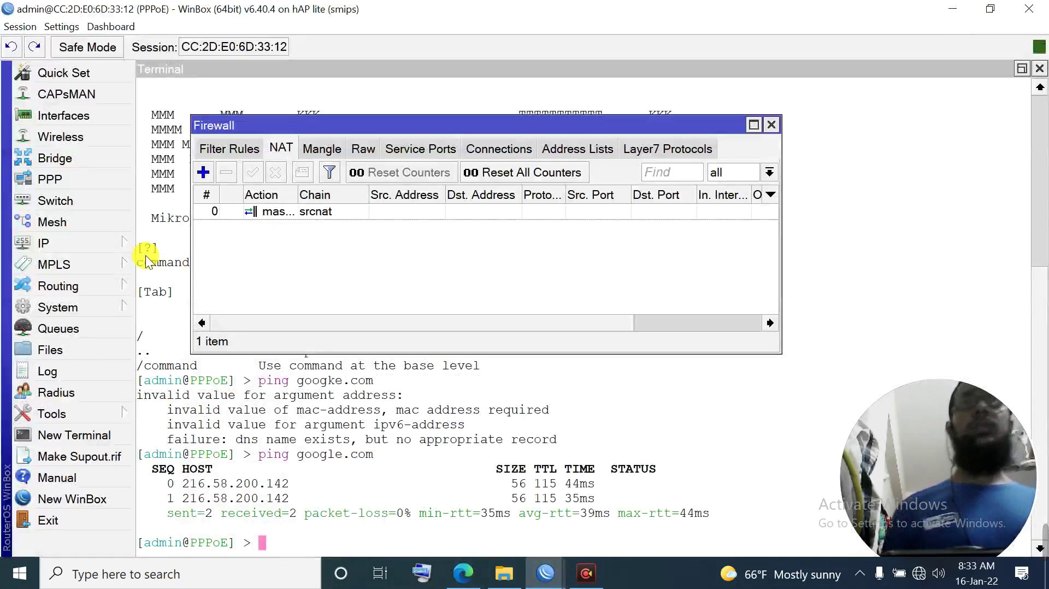
- Create IP pool 1mb with addresses 10.10.10.2-10.10.10.254 and apply it
{"action": "left_click", "coordinate": [107, 249]}
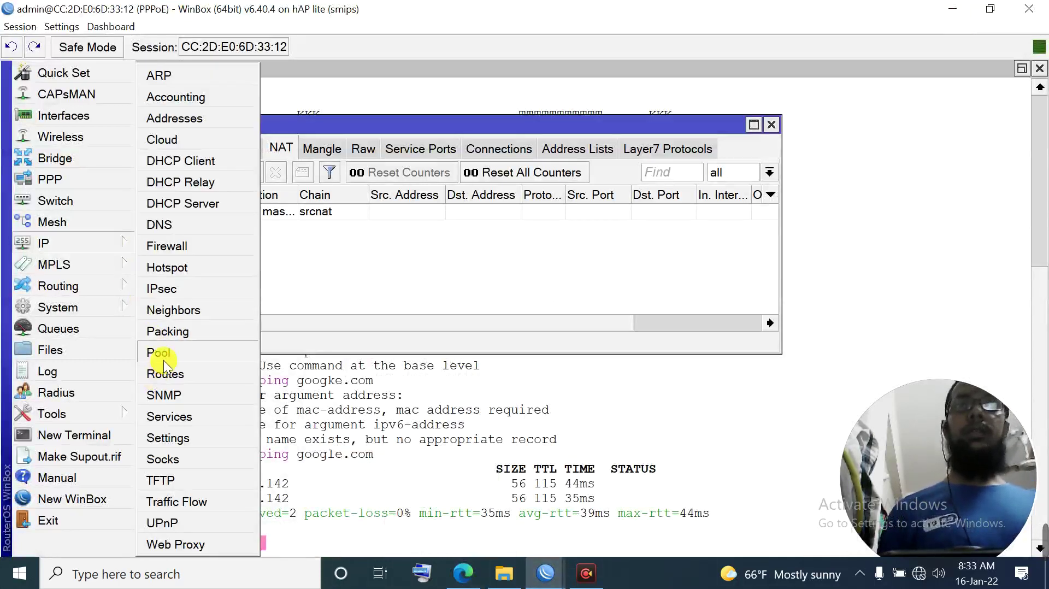
{"action": "left_click", "coordinate": [164, 358]}
{"action": "left_click", "coordinate": [379, 171]}
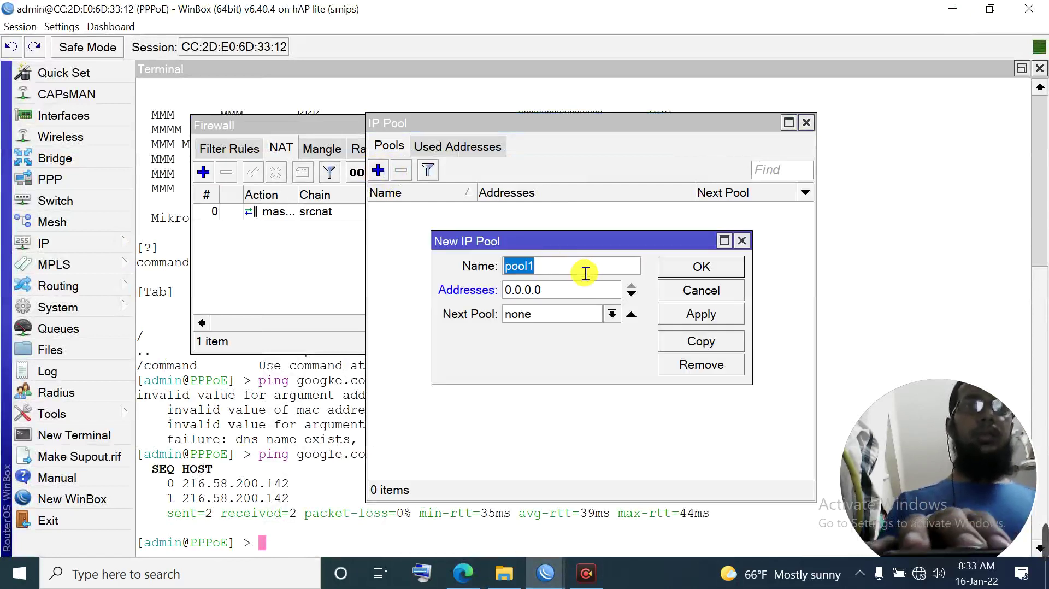
{"action": "type", "text": "1mb"}
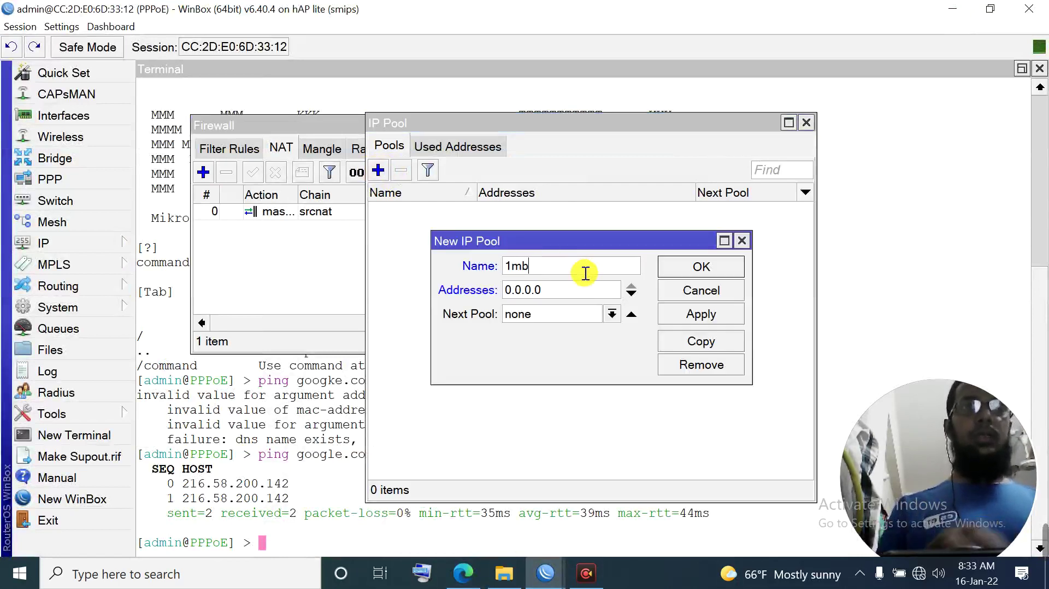
{"action": "key", "text": "Tab"}
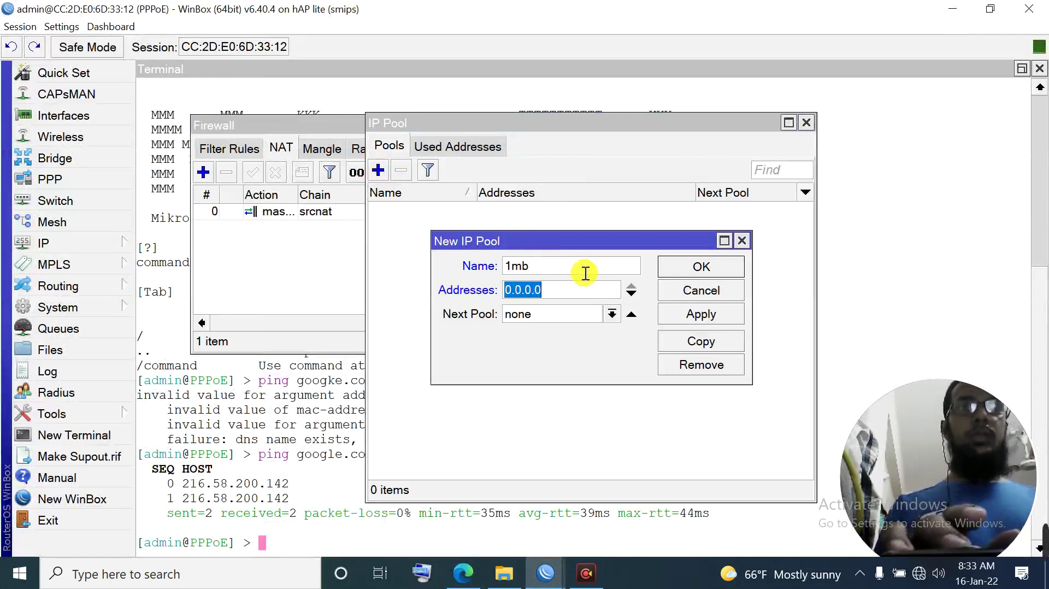
{"action": "type", "text": "10.10"}
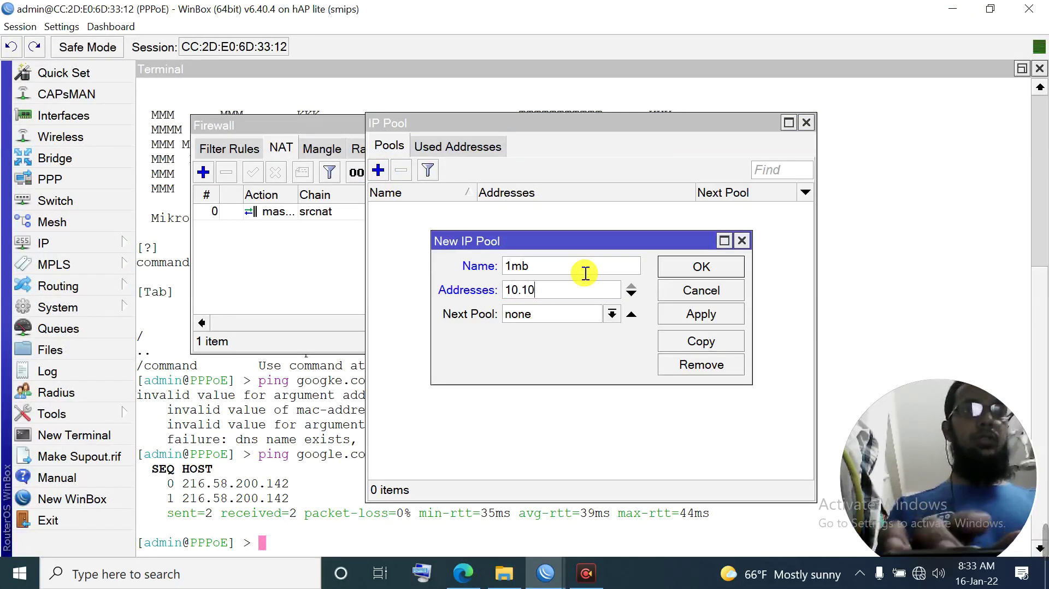
{"action": "type", "text": ".10.1"}
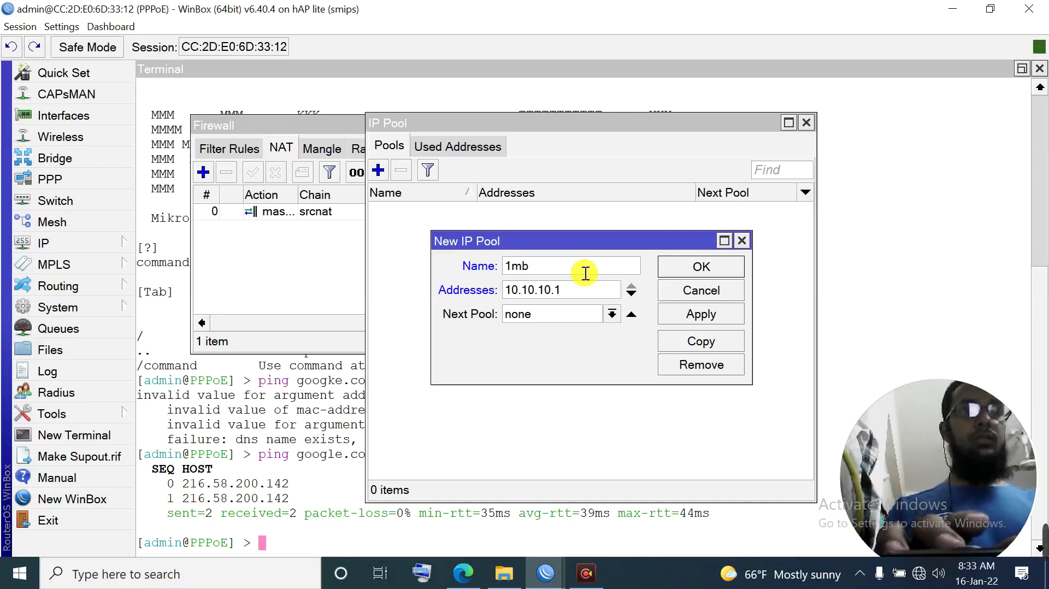
{"action": "key", "text": "BackSpace"}
{"action": "type", "text": "2-"}
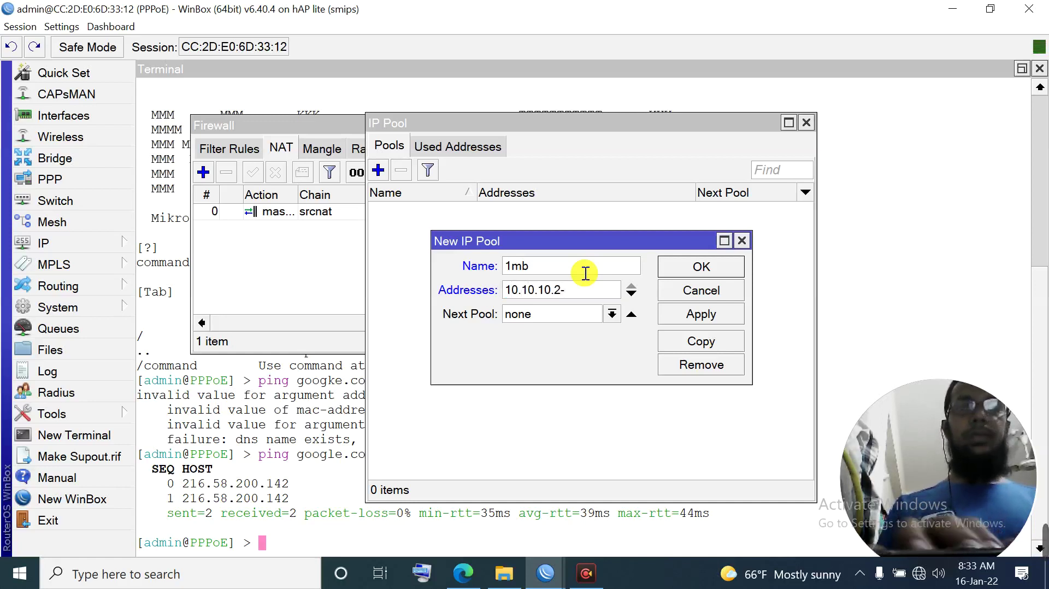
{"action": "type", "text": "10.10.0"}
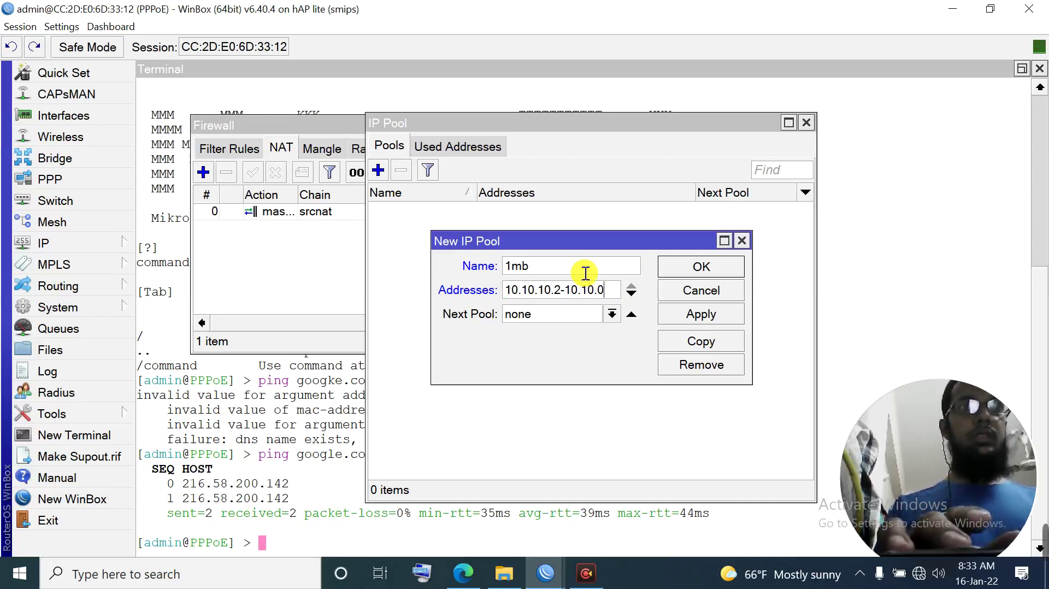
{"action": "key", "text": "BackSpace"}
{"action": "type", "text": "10"}
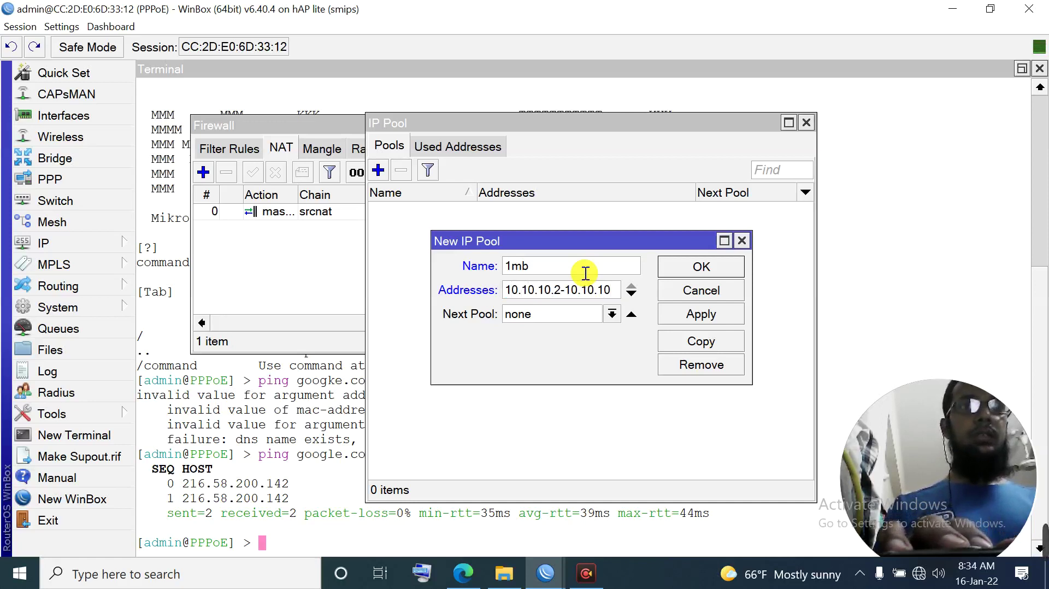
{"action": "type", "text": ".254"}
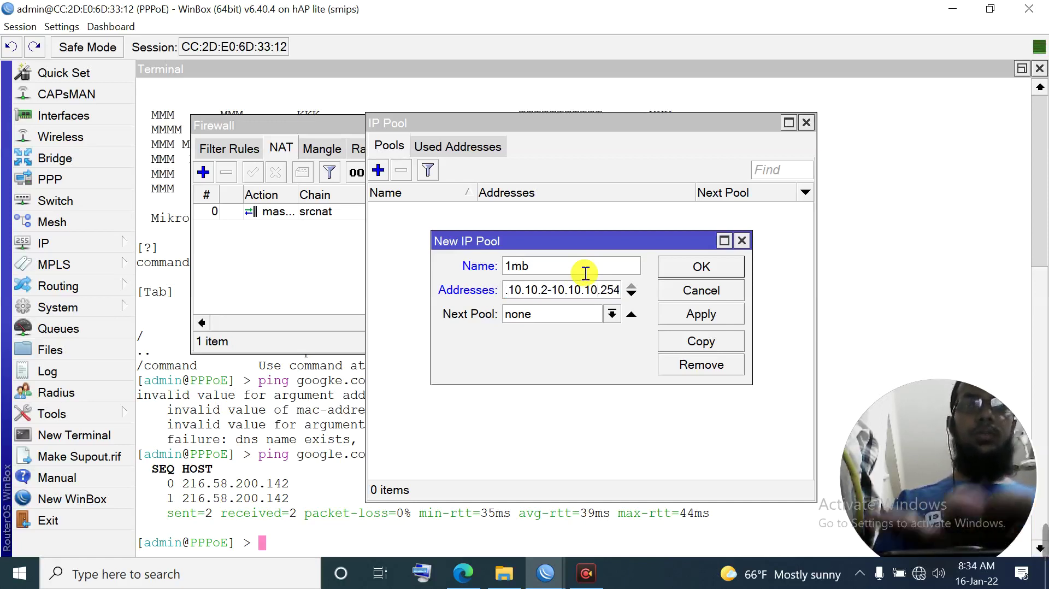
{"action": "left_click", "coordinate": [678, 315]}
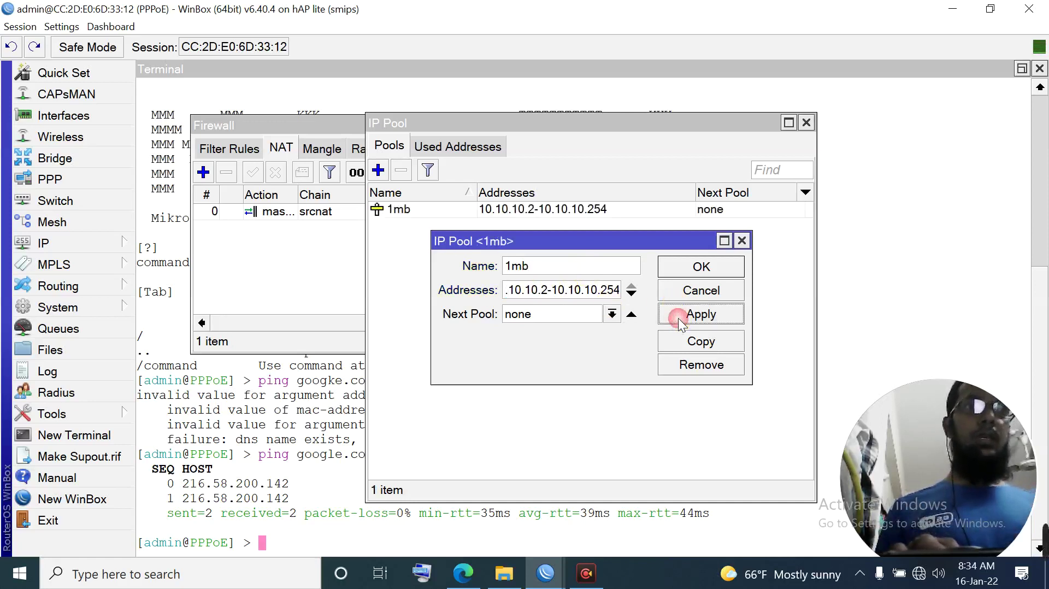
{"action": "left_click", "coordinate": [676, 342]}
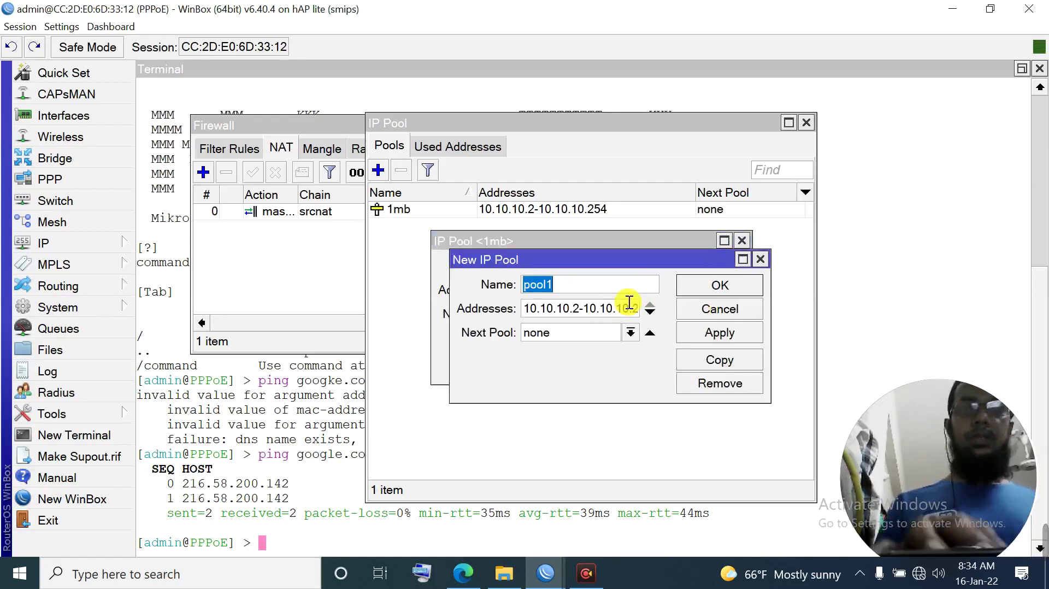
- Create pool 2mb with address range 15.15.15.2-15.15.15.254 and apply it
{"action": "type", "text": "2mb"}
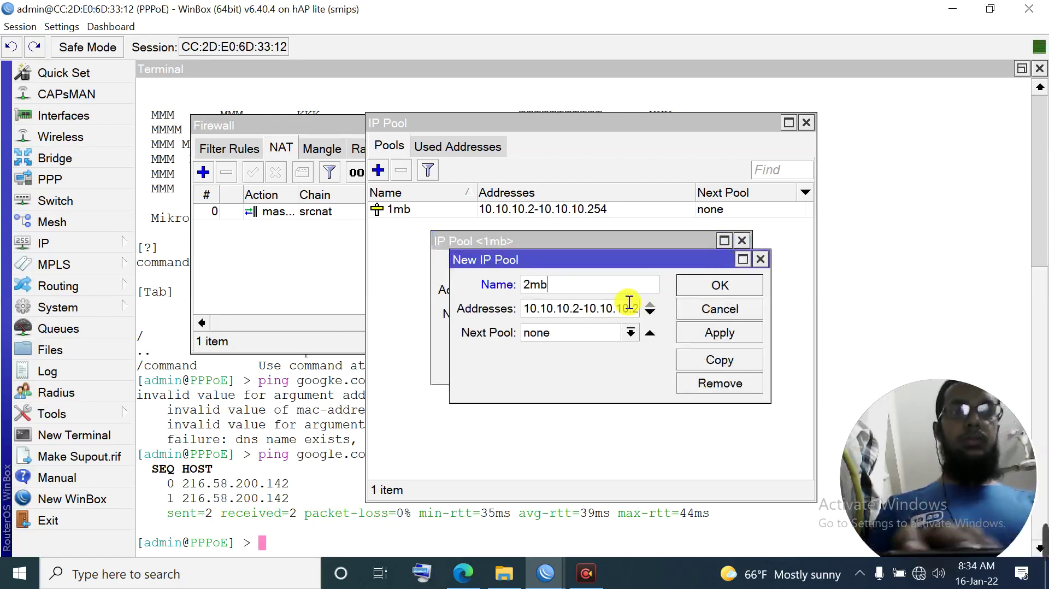
{"action": "key", "text": "Tab"}
{"action": "type", "text": "15"}
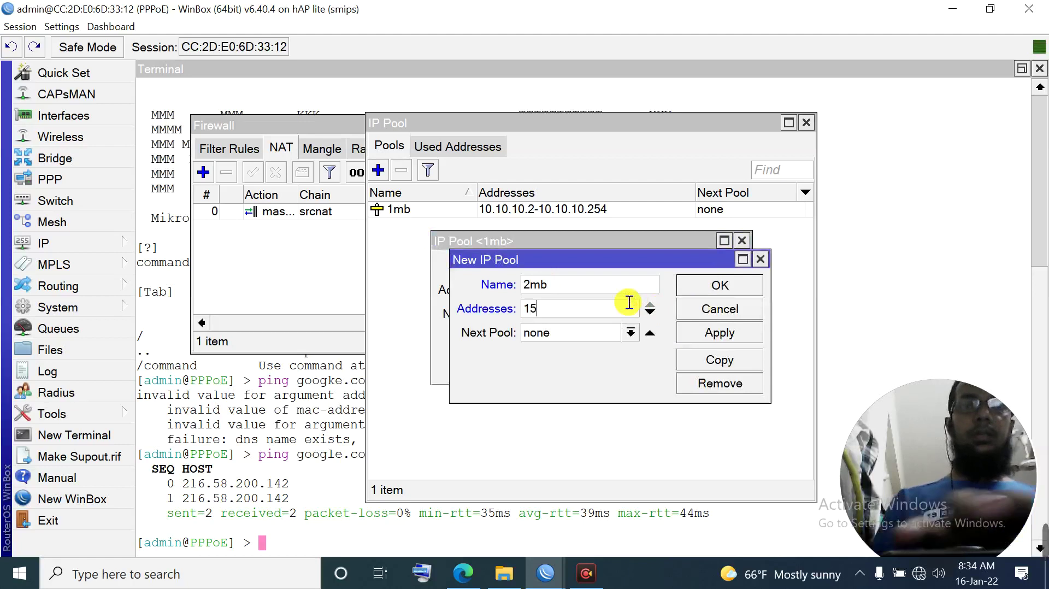
{"action": "type", "text": ".15"}
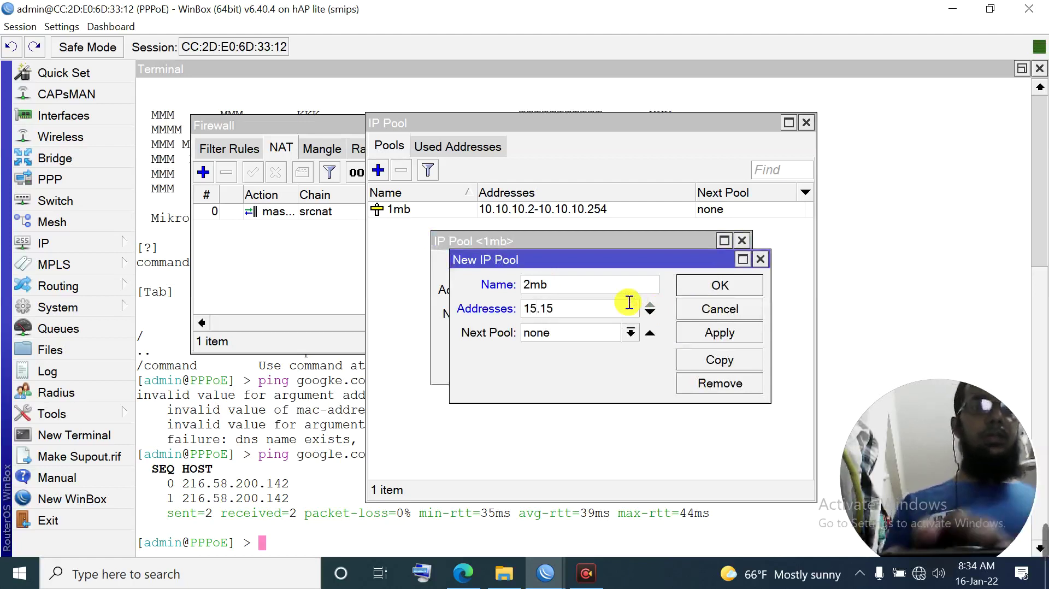
{"action": "type", "text": ".15"}
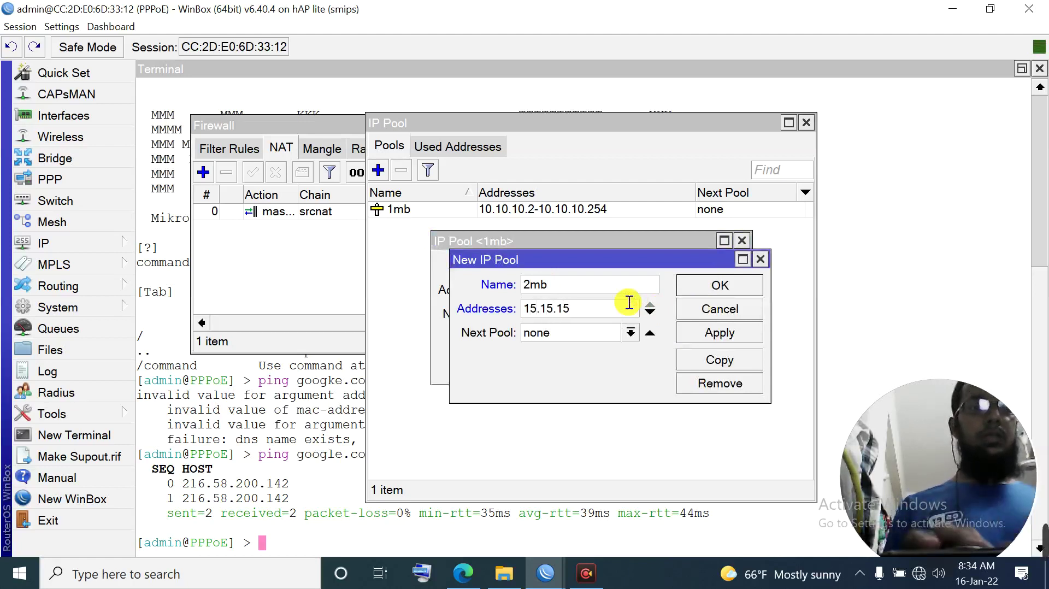
{"action": "type", "text": "."}
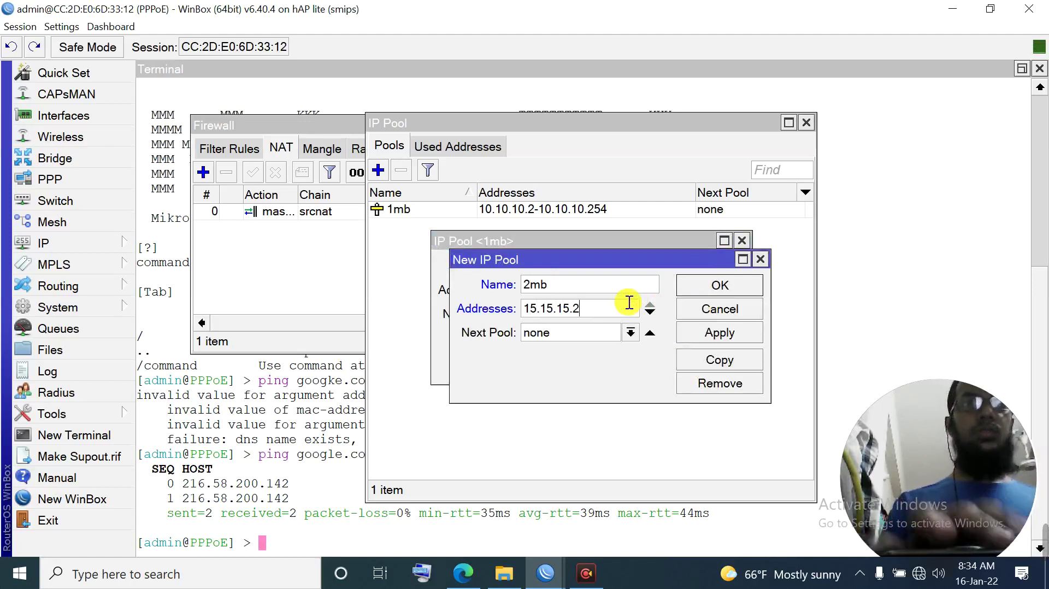
{"action": "type", "text": "2-"}
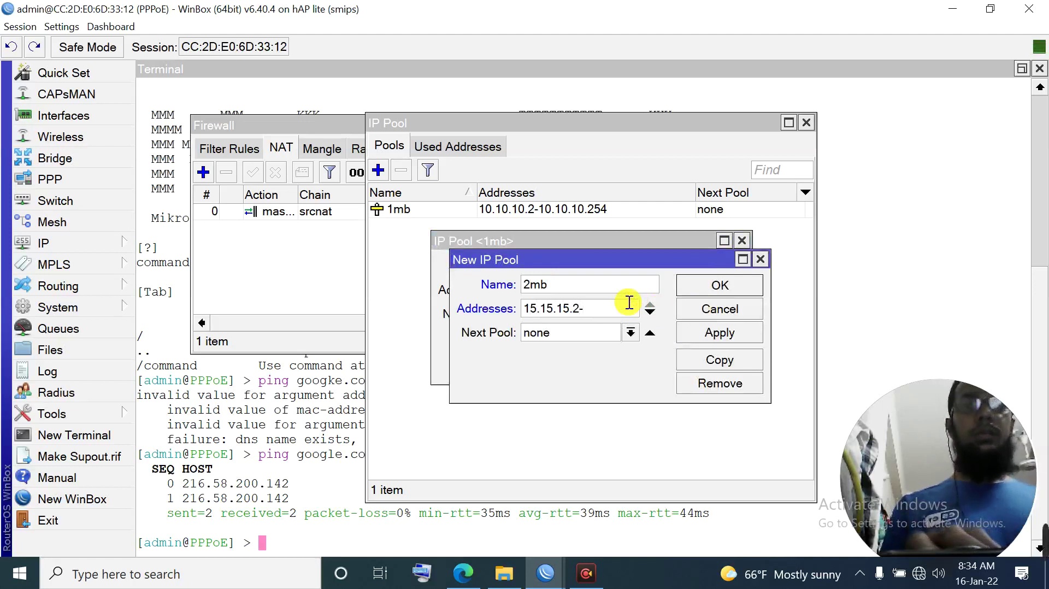
{"action": "type", "text": "15.15"}
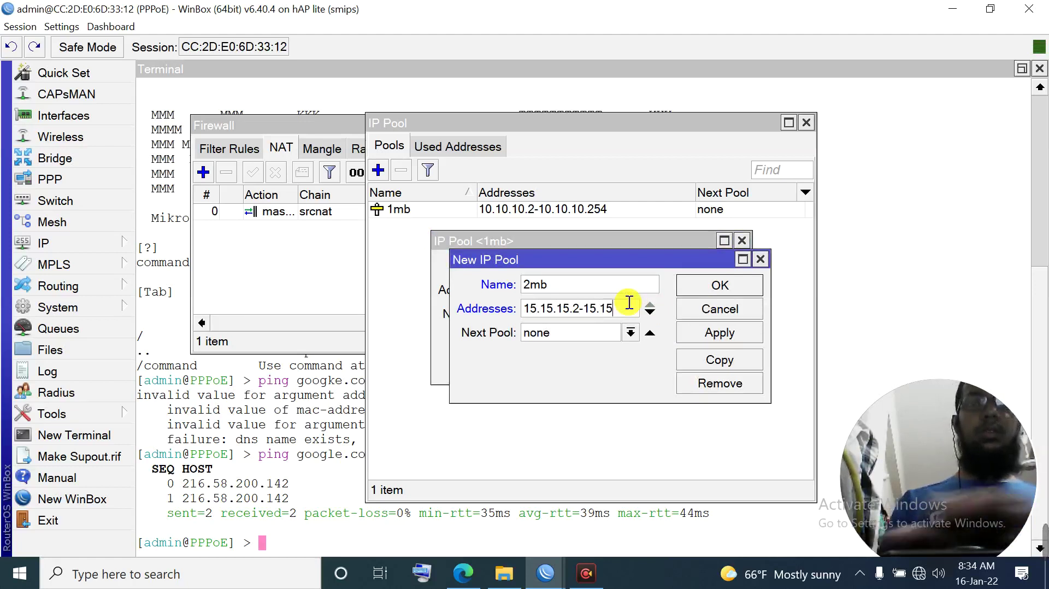
{"action": "type", "text": ".15"}
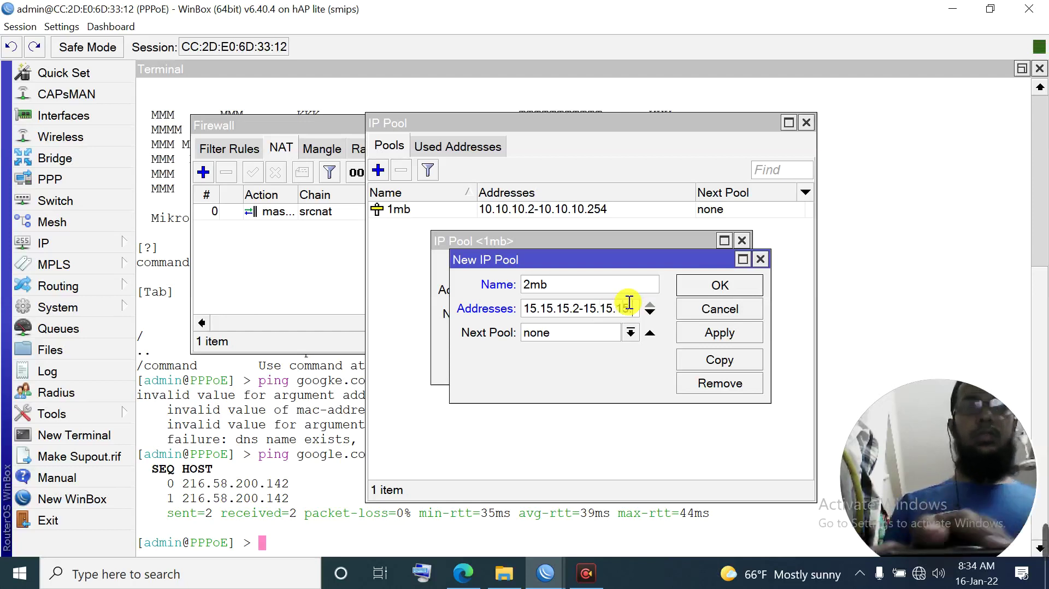
{"action": "type", "text": ".254"}
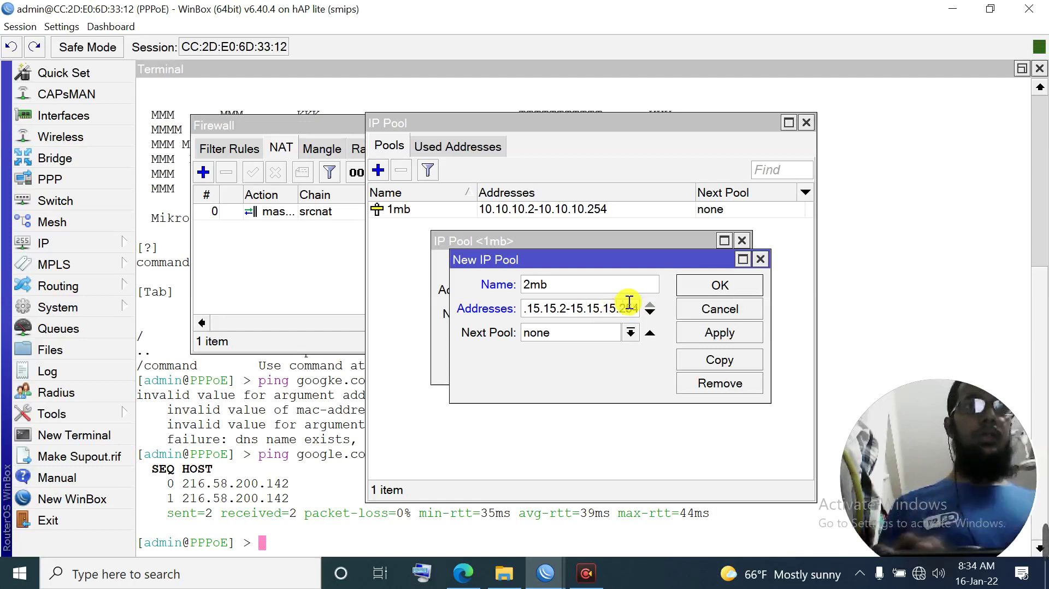
{"action": "left_click", "coordinate": [713, 332]}
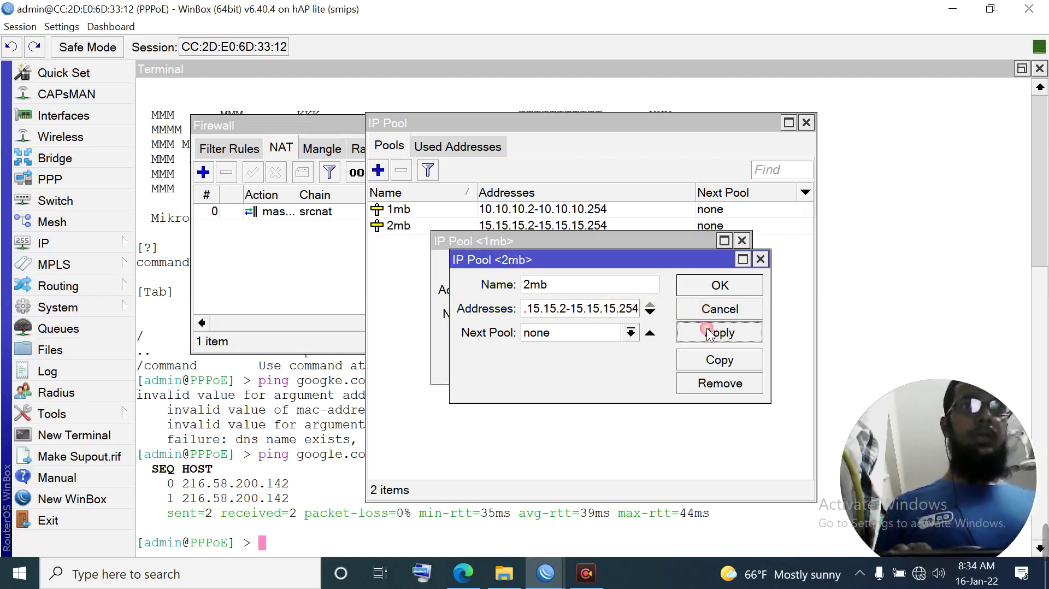
- Copy it into pool 3mb with range 20.20.20.2-20.20.20.254 and save
{"action": "left_click", "coordinate": [713, 363]}
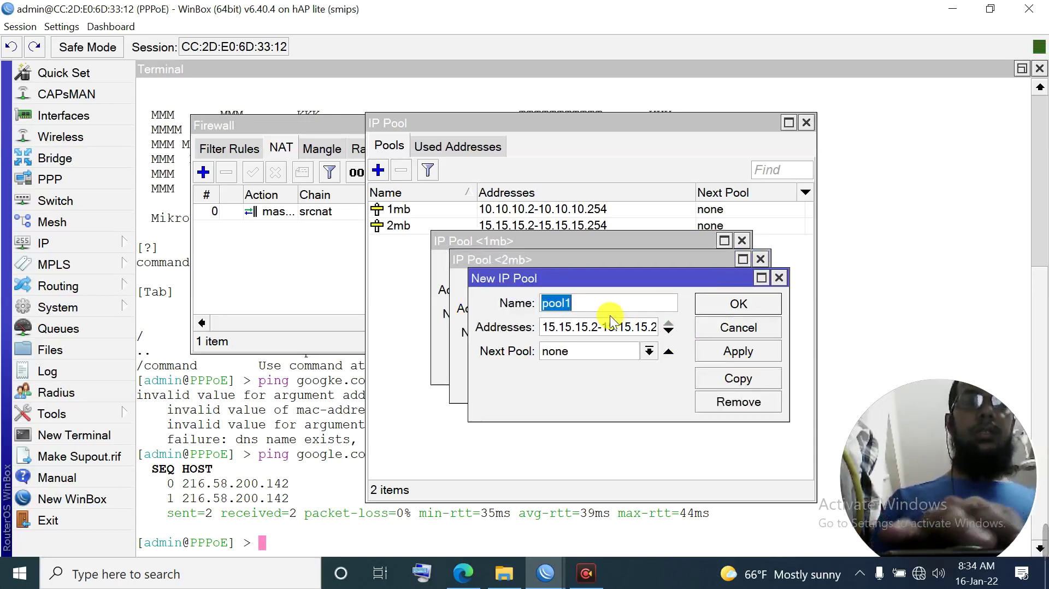
{"action": "type", "text": "3mb"}
{"action": "key", "text": "Tab"}
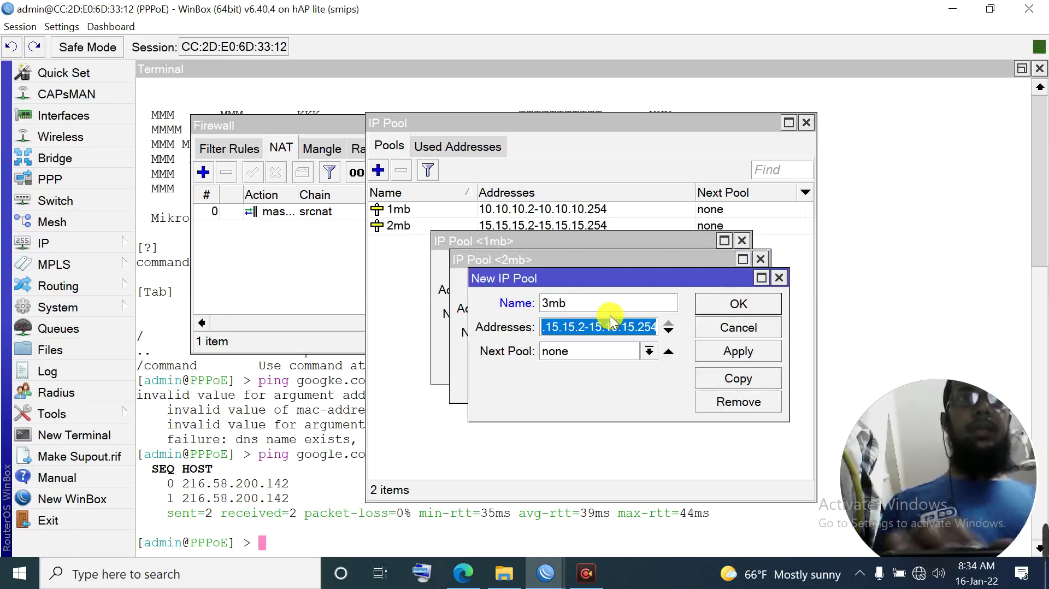
{"action": "type", "text": "20.2"}
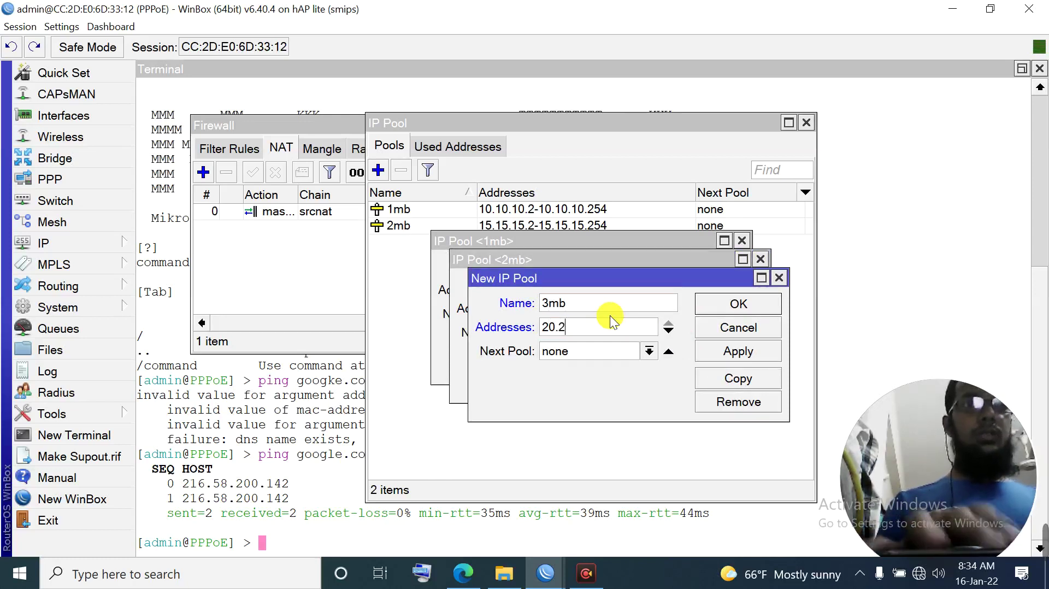
{"action": "type", "text": "0.20.2-20"}
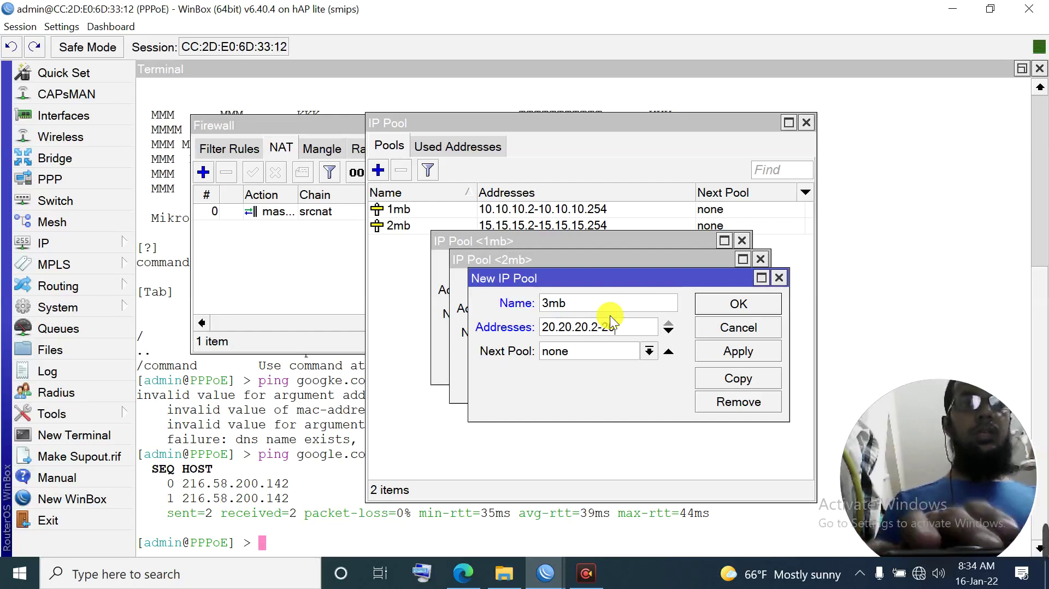
{"action": "type", "text": ".20.20"}
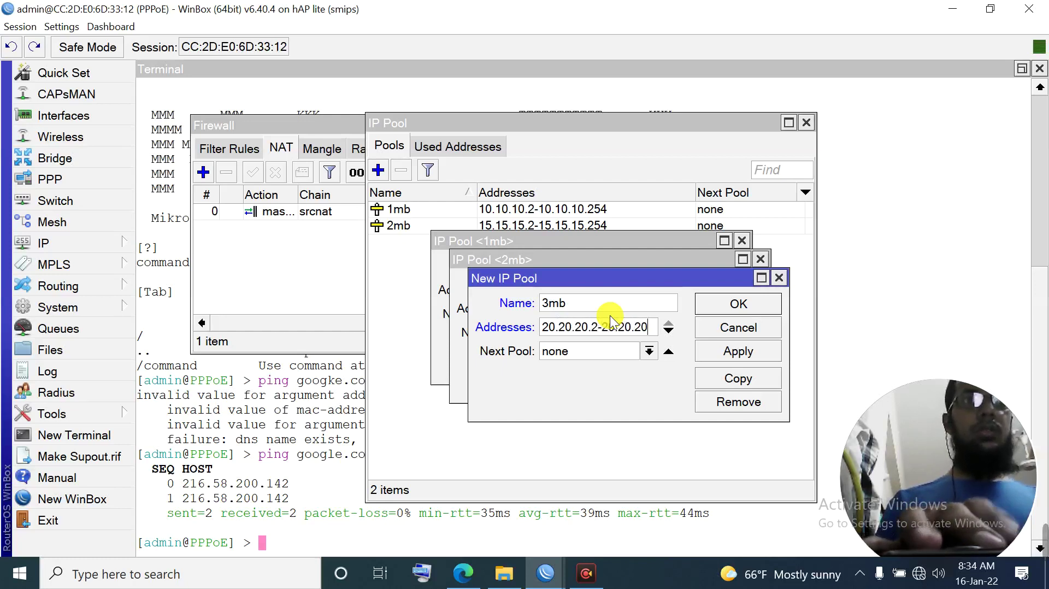
{"action": "type", "text": ".254"}
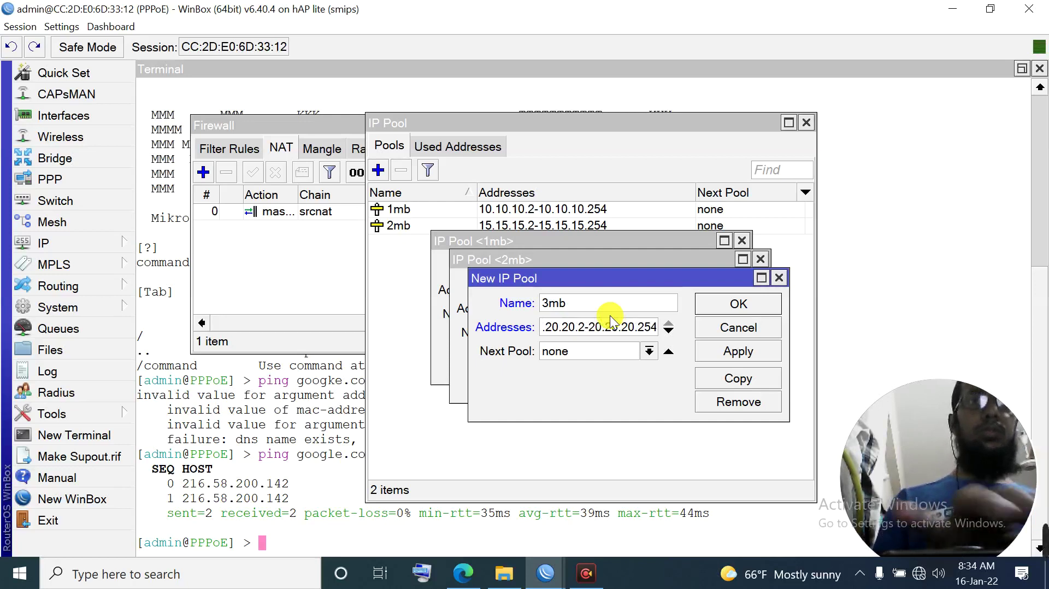
{"action": "left_click", "coordinate": [735, 304]}
- Close the remaining pool windows and return to the PPPoE Server PDF in Edge
{"action": "left_click", "coordinate": [720, 284]}
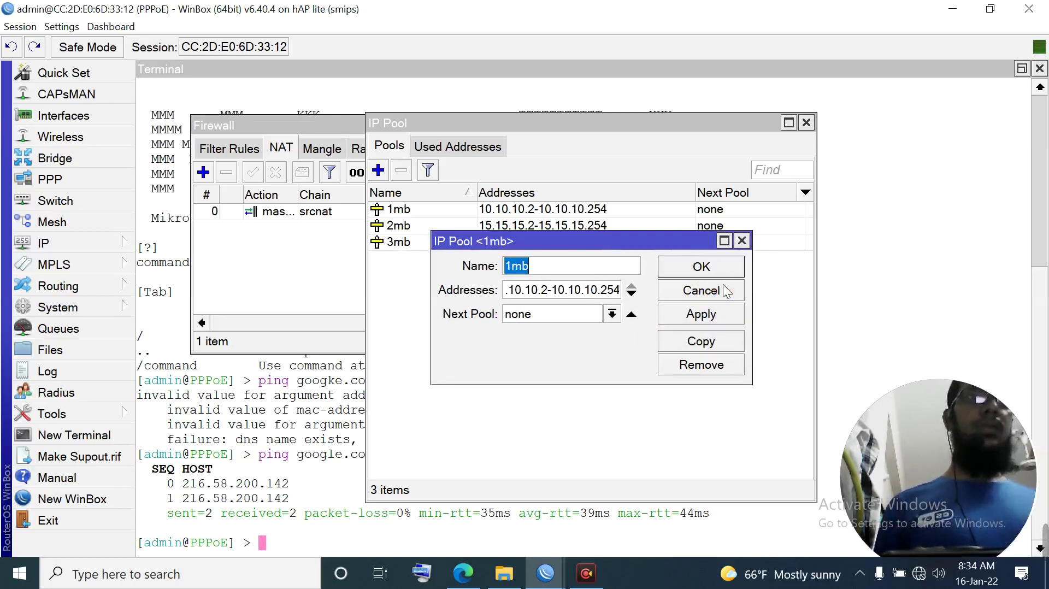
{"action": "left_click", "coordinate": [704, 265]}
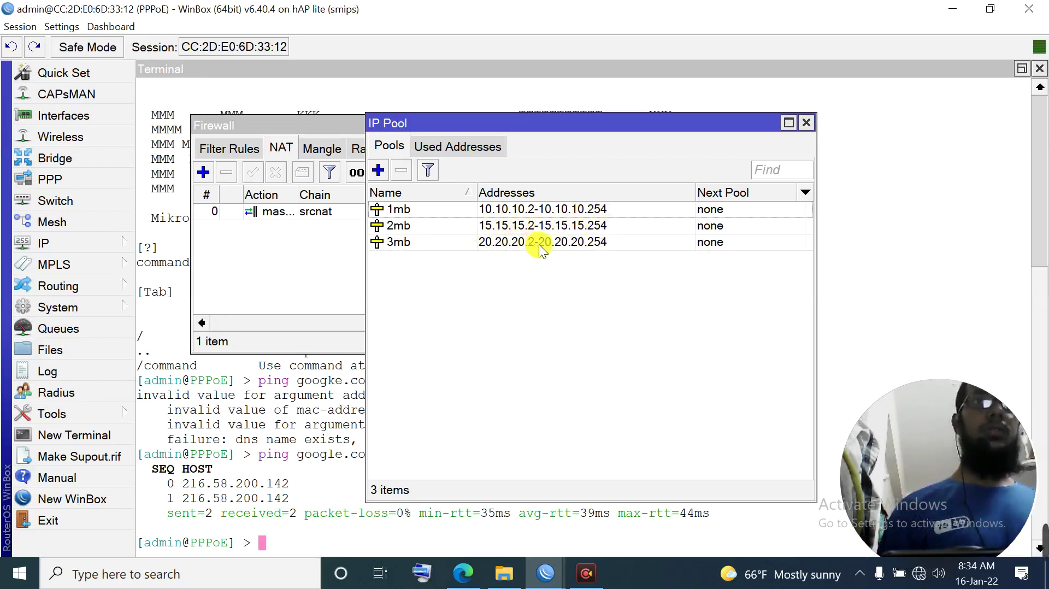
{"action": "left_click", "coordinate": [479, 582]}
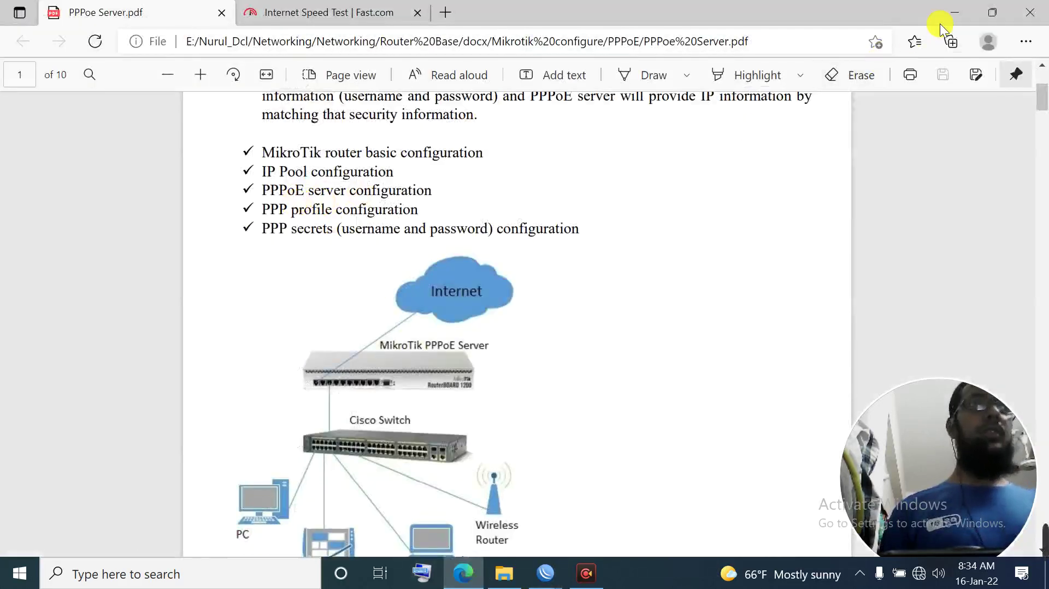
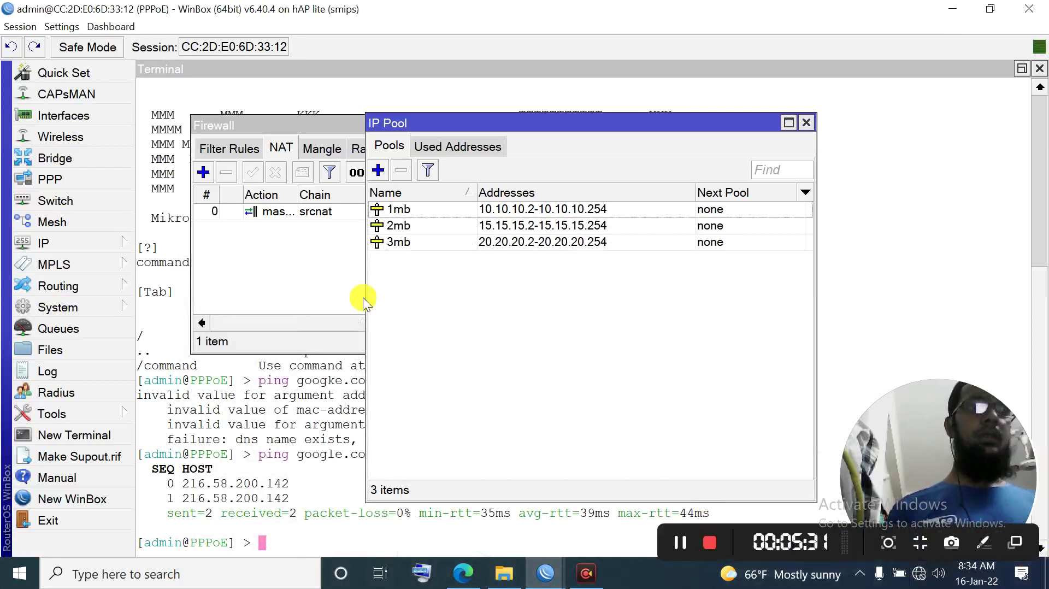
- Add PPPoE server 'pppoe' on bridge1_pppoe with One Session Per Host and pap disabled
{"action": "left_click", "coordinate": [62, 178]}
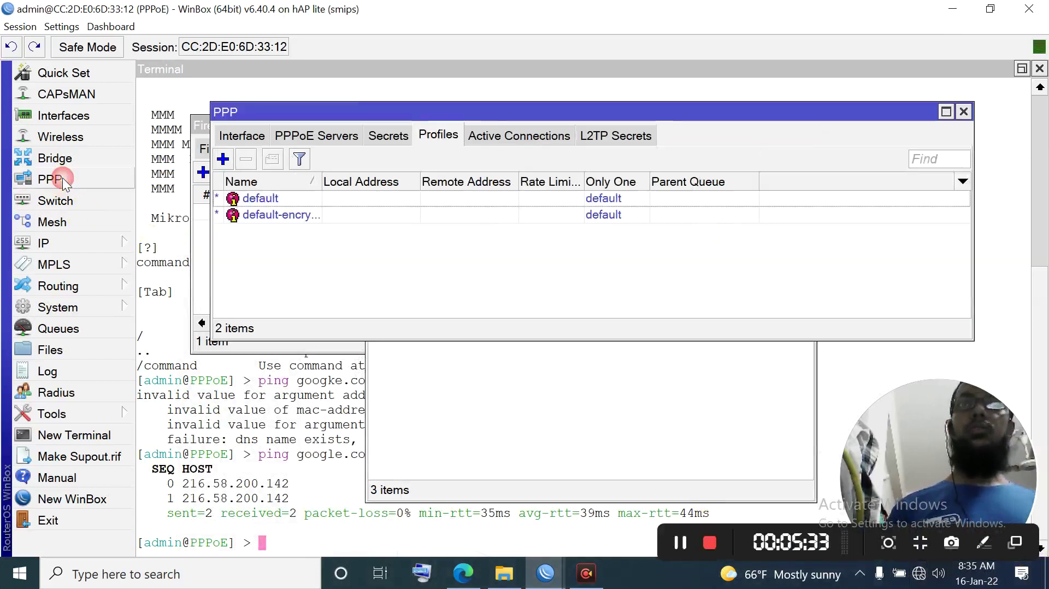
{"action": "left_click", "coordinate": [296, 141]}
{"action": "left_click", "coordinate": [223, 160]}
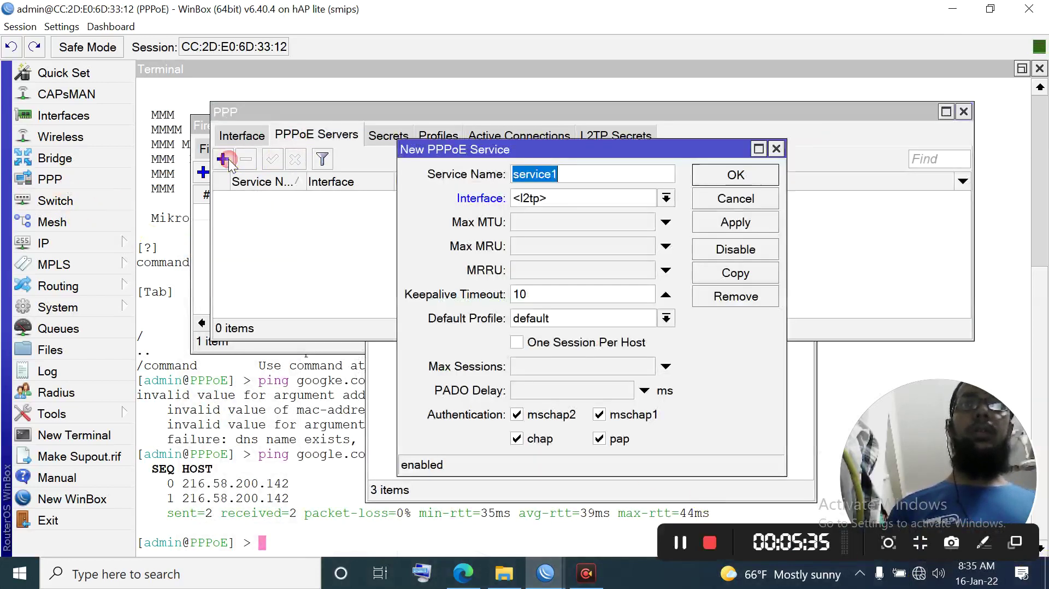
{"action": "type", "text": "ppp"}
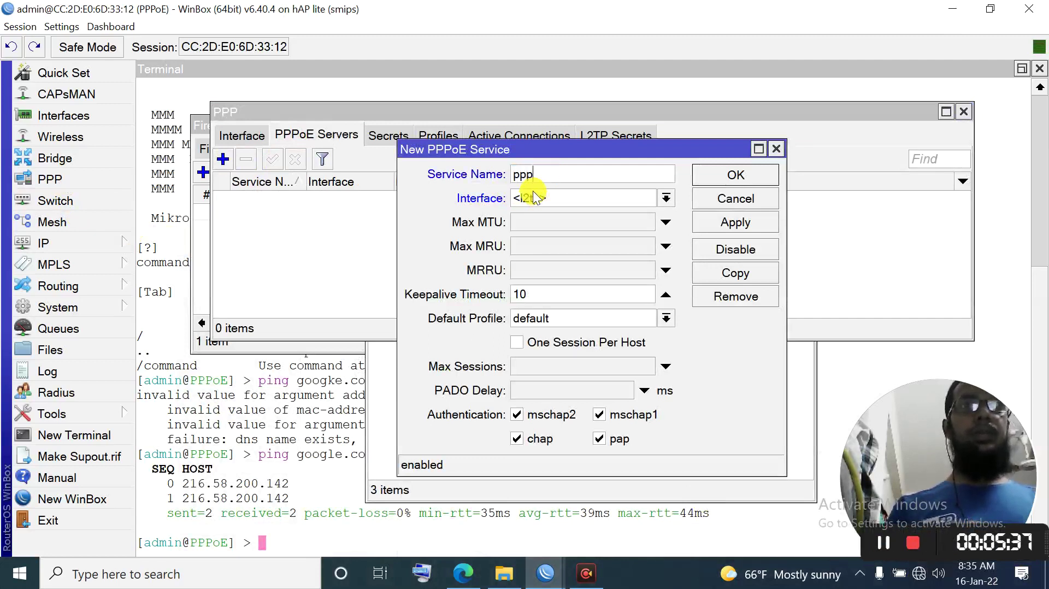
{"action": "left_click", "coordinate": [535, 197]}
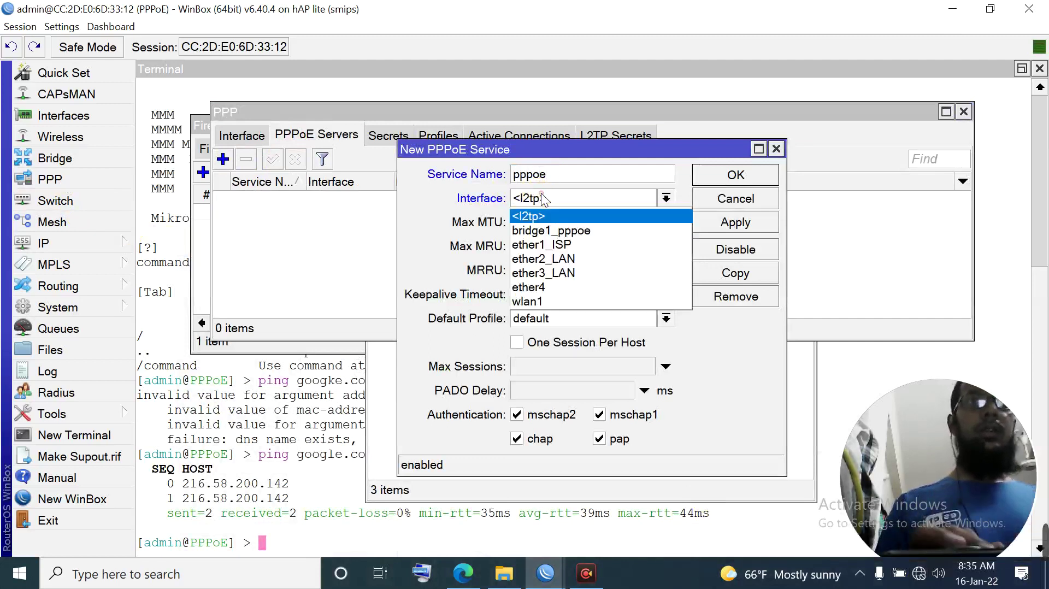
{"action": "left_click", "coordinate": [535, 228]}
{"action": "left_click", "coordinate": [571, 345]}
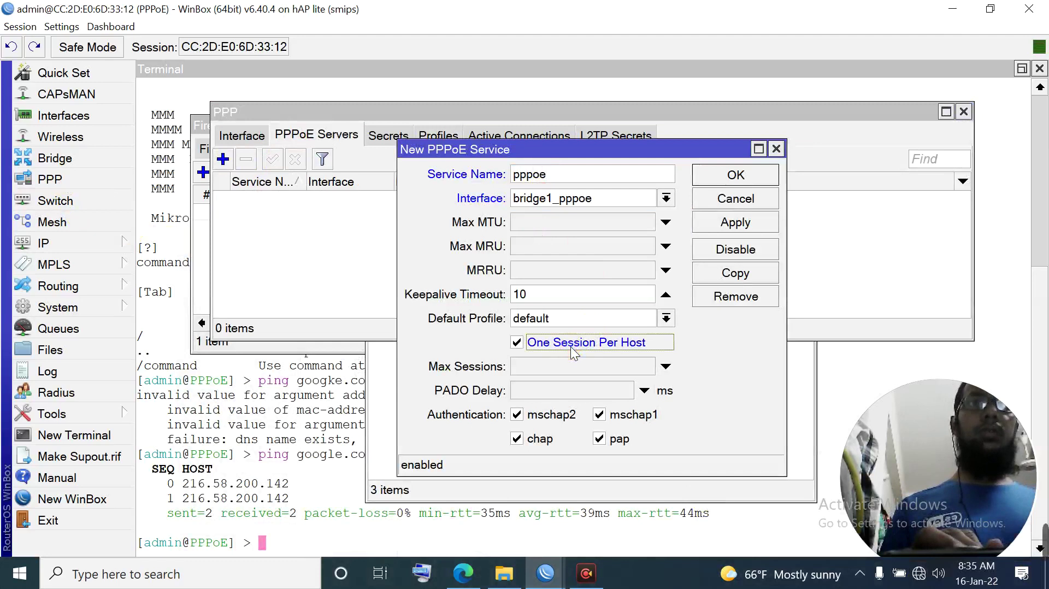
{"action": "left_click", "coordinate": [608, 443]}
{"action": "left_click", "coordinate": [728, 173]}
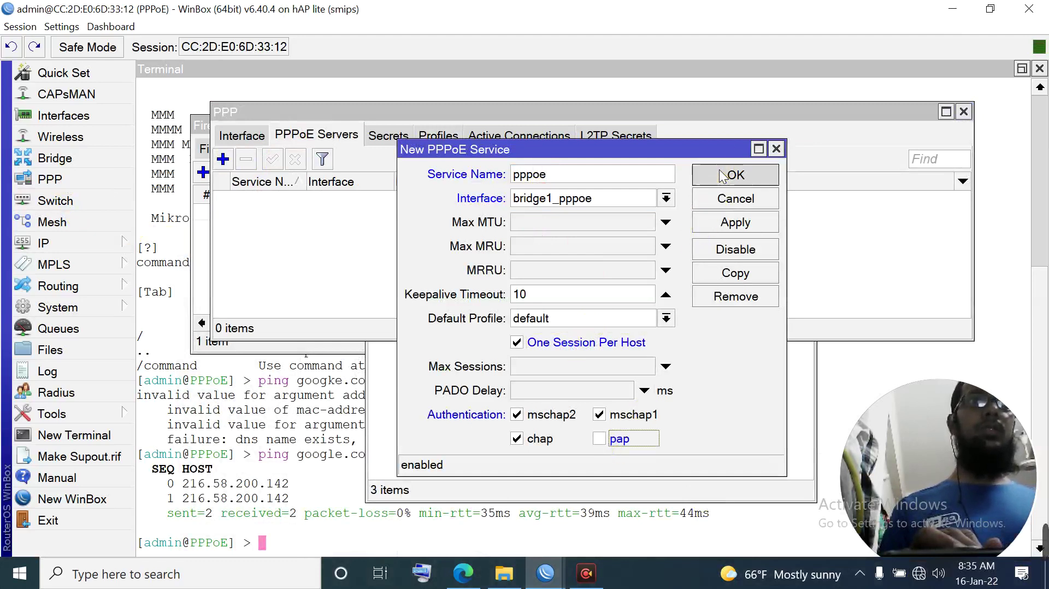
- Show the PPP Profiles list and briefly check the PPPoE Server.pdf notes
{"action": "left_click", "coordinate": [424, 138]}
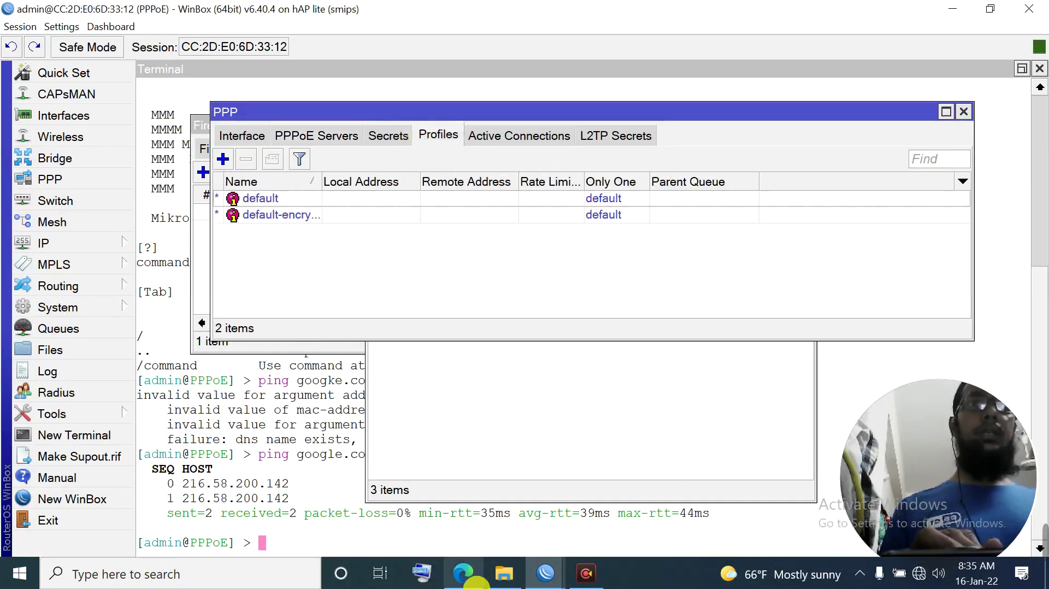
{"action": "left_click", "coordinate": [463, 573]}
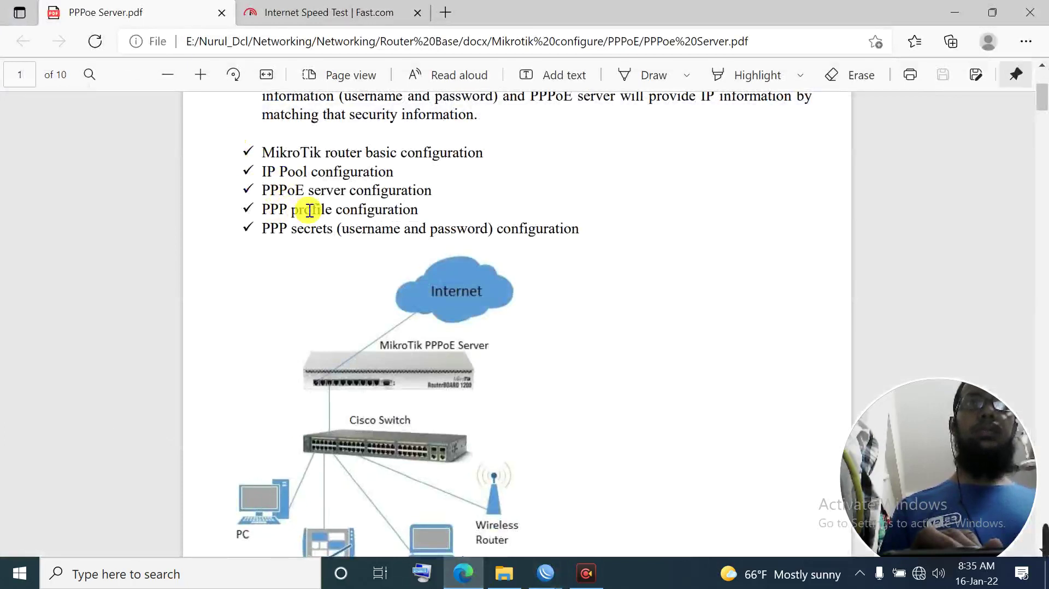
{"action": "left_click", "coordinate": [954, 12]}
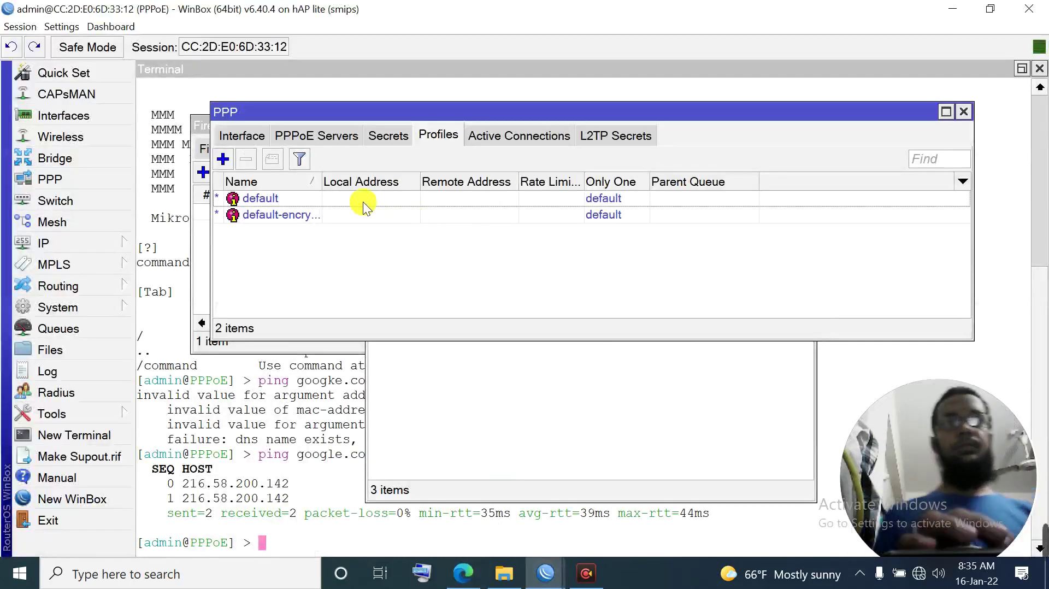
- Create PPP profile 1mb: local address 10.10.10.1, remote pool 1mb, DNS server set
{"action": "left_click", "coordinate": [223, 159]}
{"action": "left_click", "coordinate": [378, 106]}
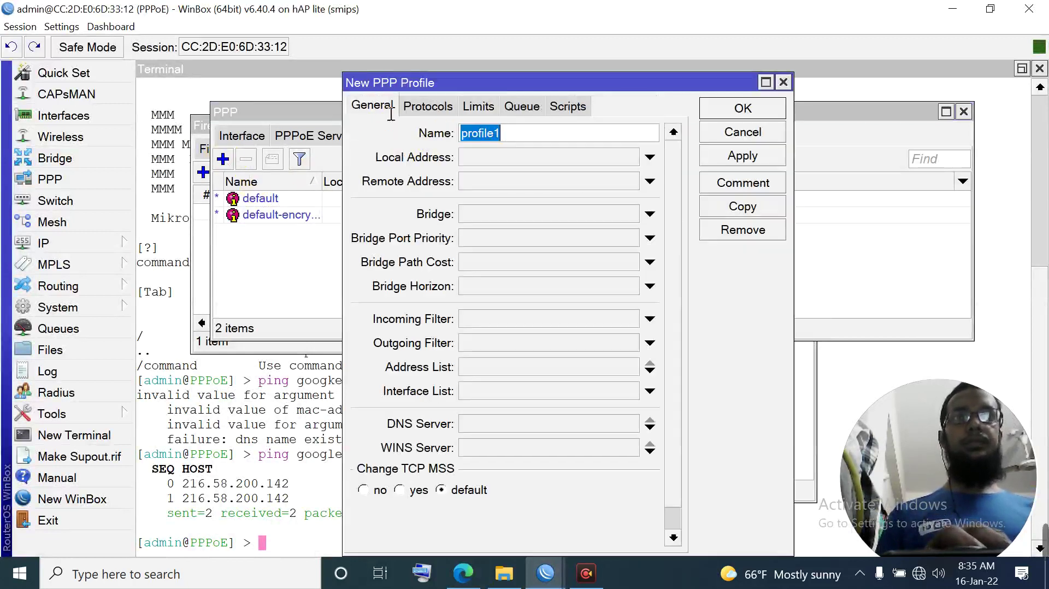
{"action": "type", "text": "1mb"}
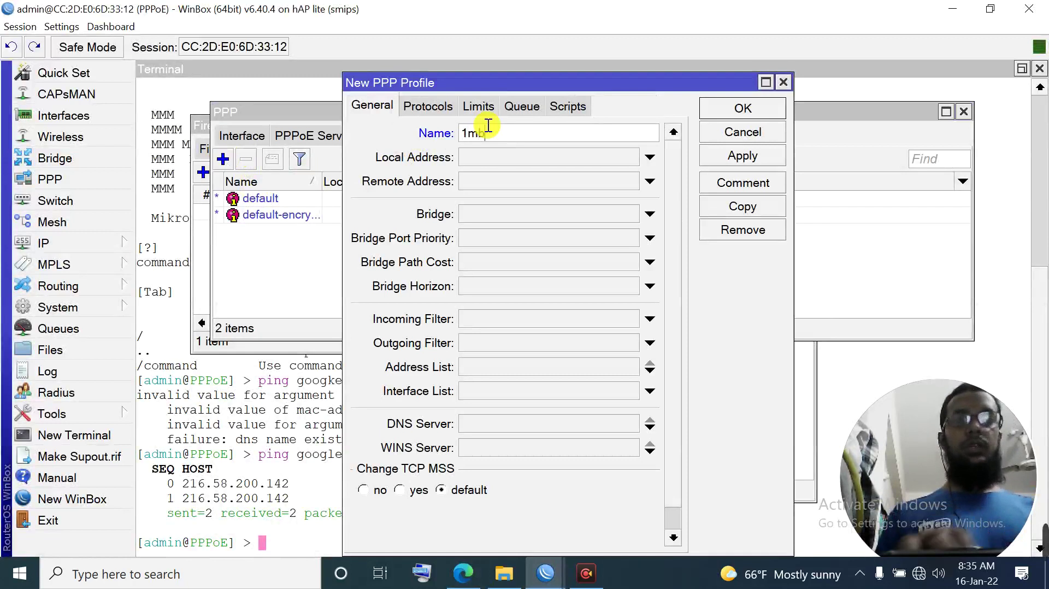
{"action": "key", "text": "Tab"}
{"action": "type", "text": "10"}
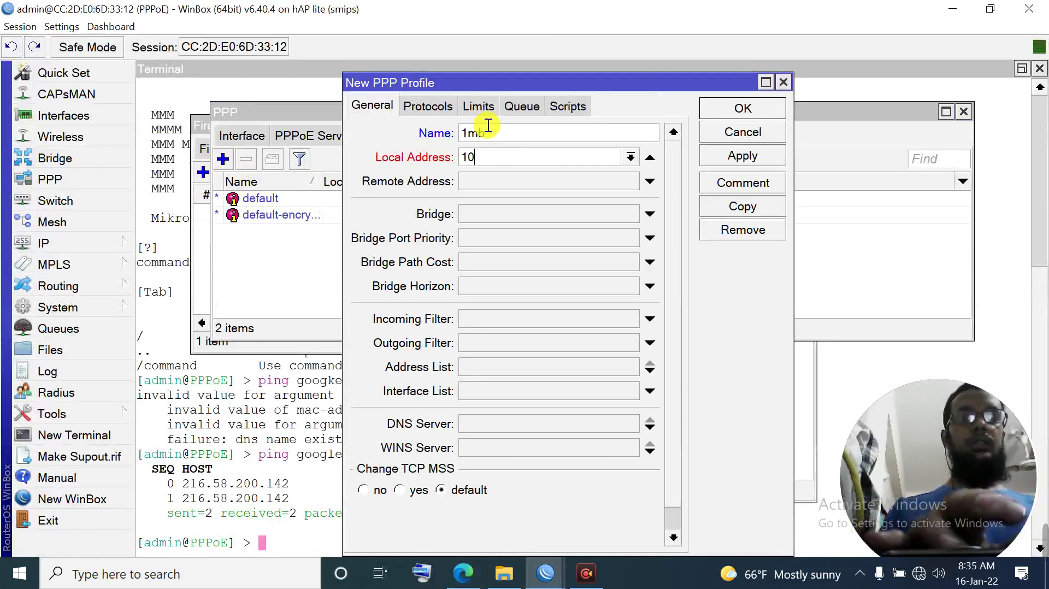
{"action": "type", "text": ".10.10.1"}
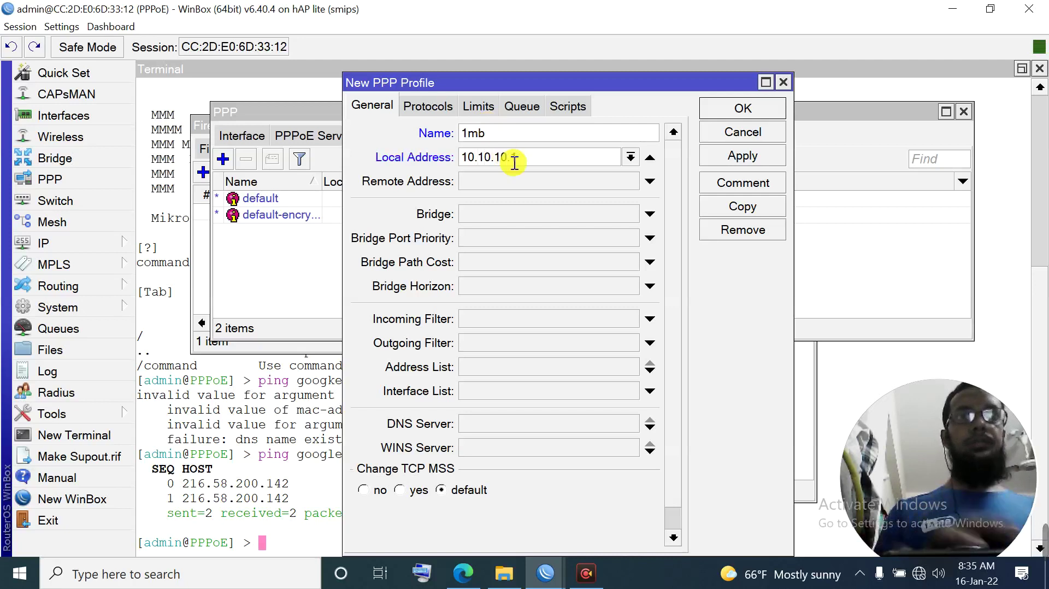
{"action": "left_click", "coordinate": [520, 181]}
{"action": "left_click", "coordinate": [630, 182]}
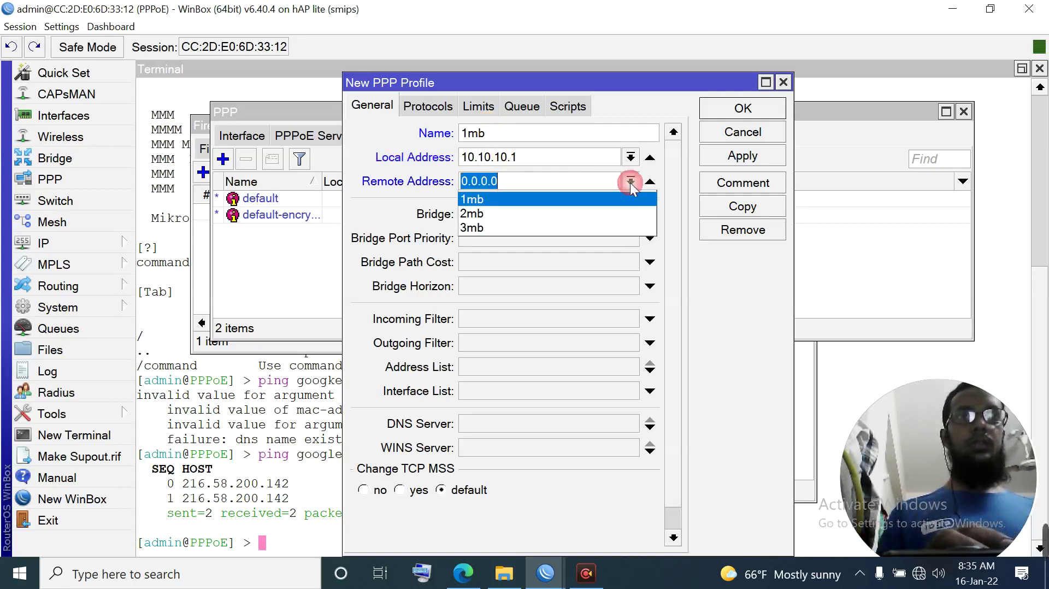
{"action": "left_click", "coordinate": [536, 200]}
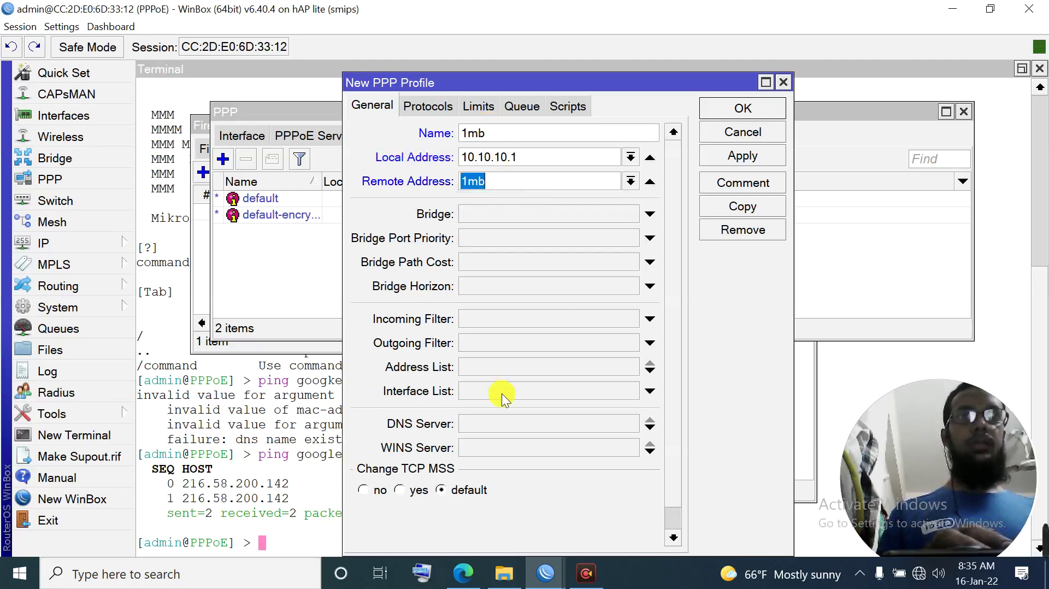
{"action": "left_click", "coordinate": [482, 425]}
{"action": "type", "text": "8.8.8.8"}
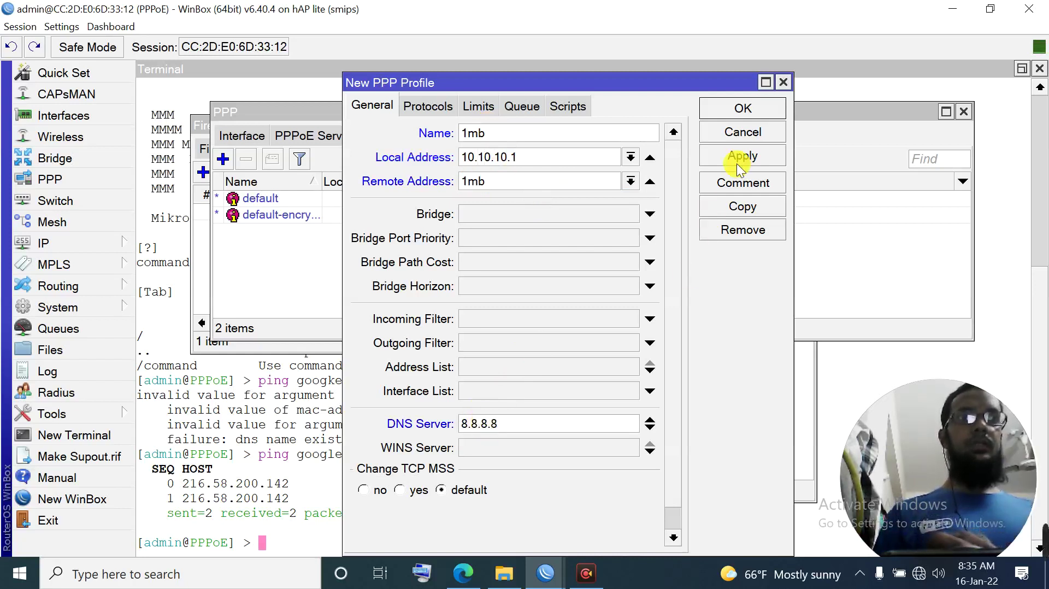
{"action": "left_click", "coordinate": [735, 156]}
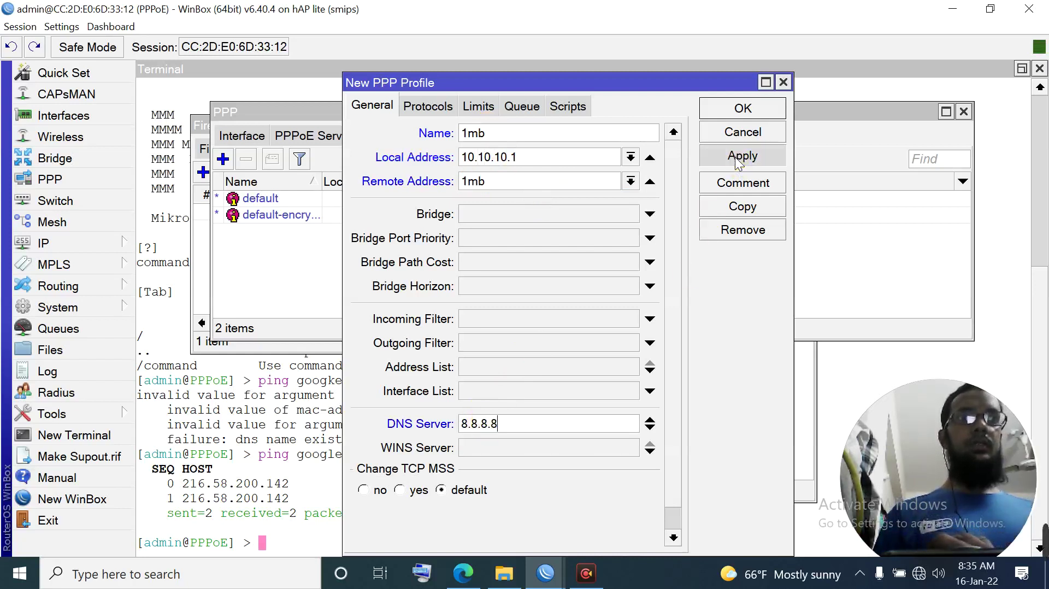
- Copy it into profile 2mb with local address 15.15.15.1 and remote pool 2mb
{"action": "left_click", "coordinate": [744, 206]}
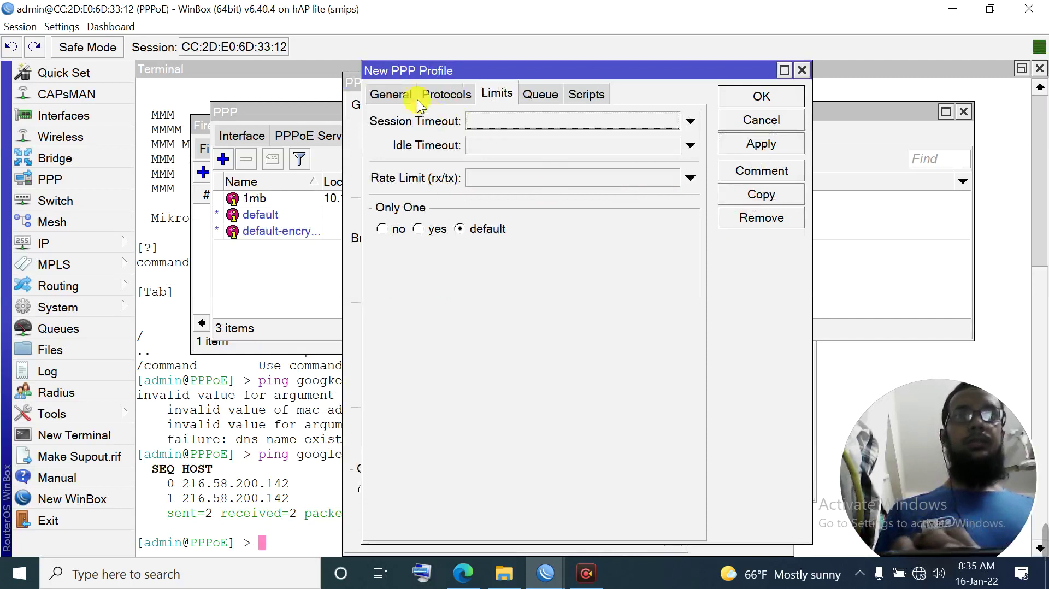
{"action": "left_click", "coordinate": [398, 92]}
{"action": "double_click", "coordinate": [512, 127]}
{"action": "type", "text": "2mb"}
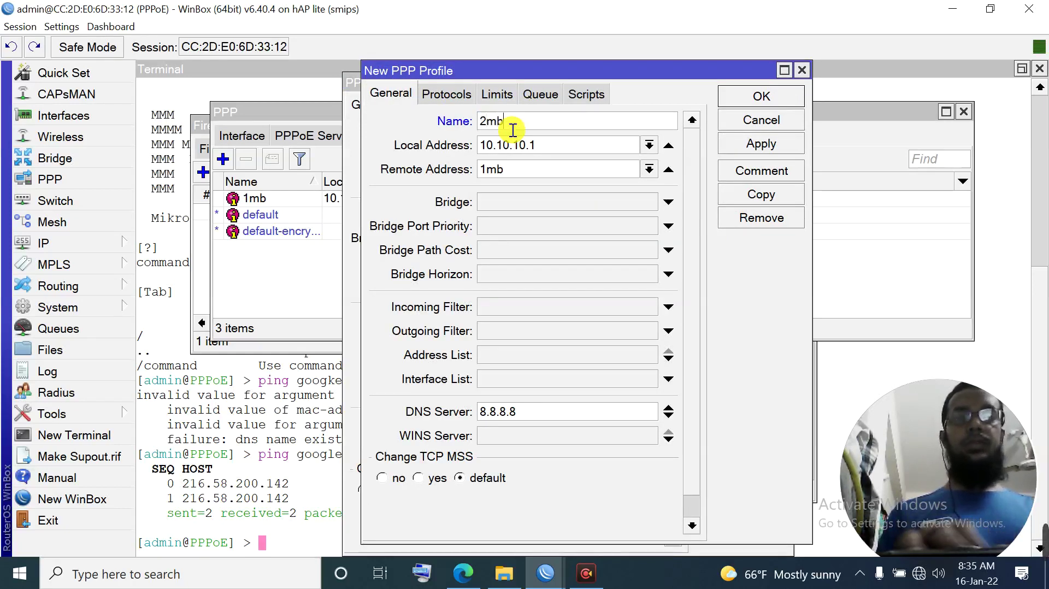
{"action": "key", "text": "Tab"}
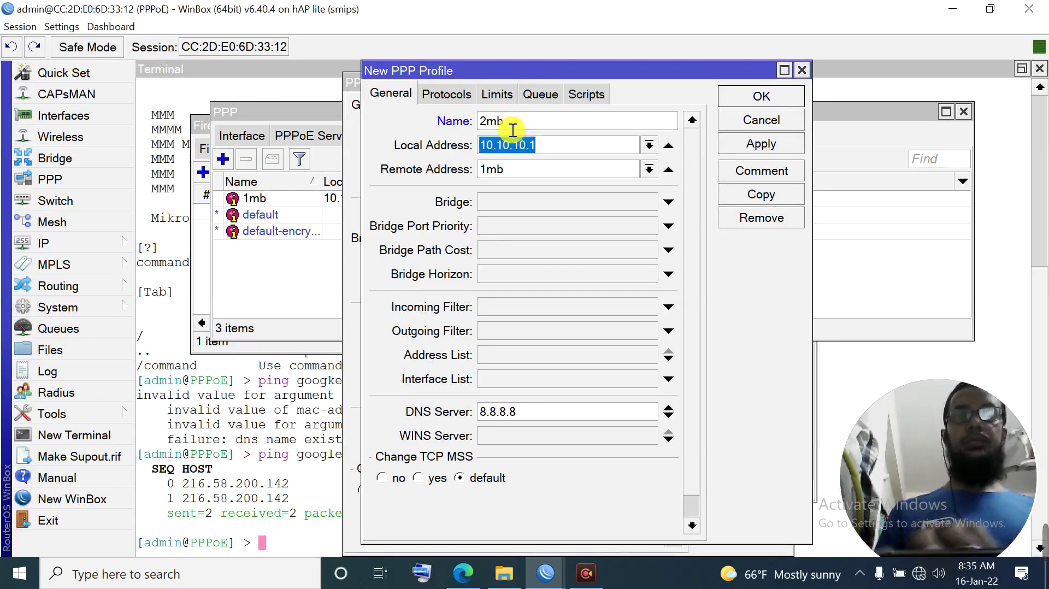
{"action": "type", "text": "15.1"}
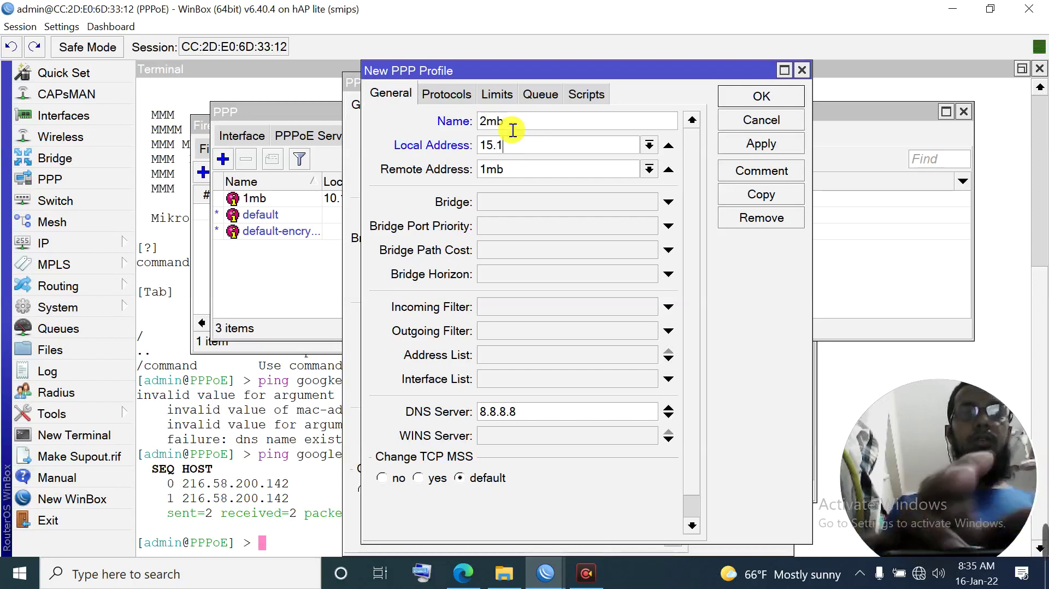
{"action": "type", "text": "5.15.1"}
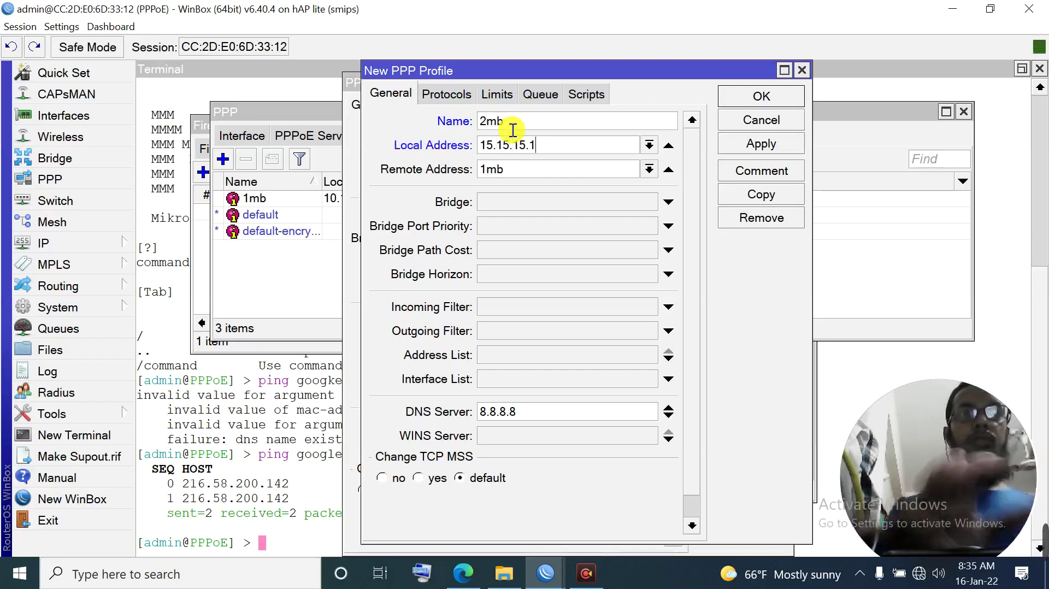
{"action": "left_click", "coordinate": [649, 168]}
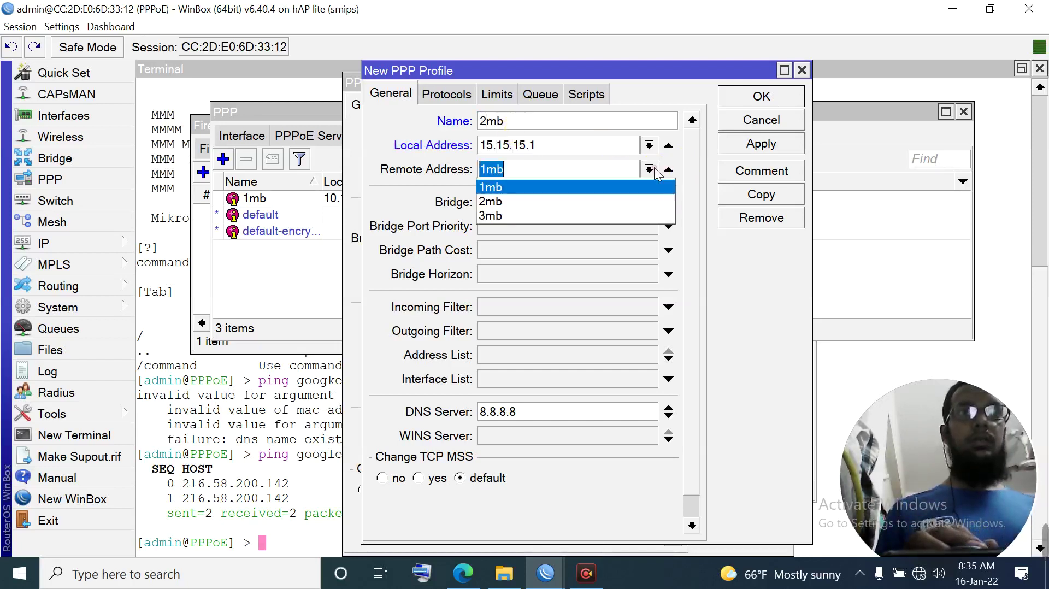
{"action": "left_click", "coordinate": [564, 200]}
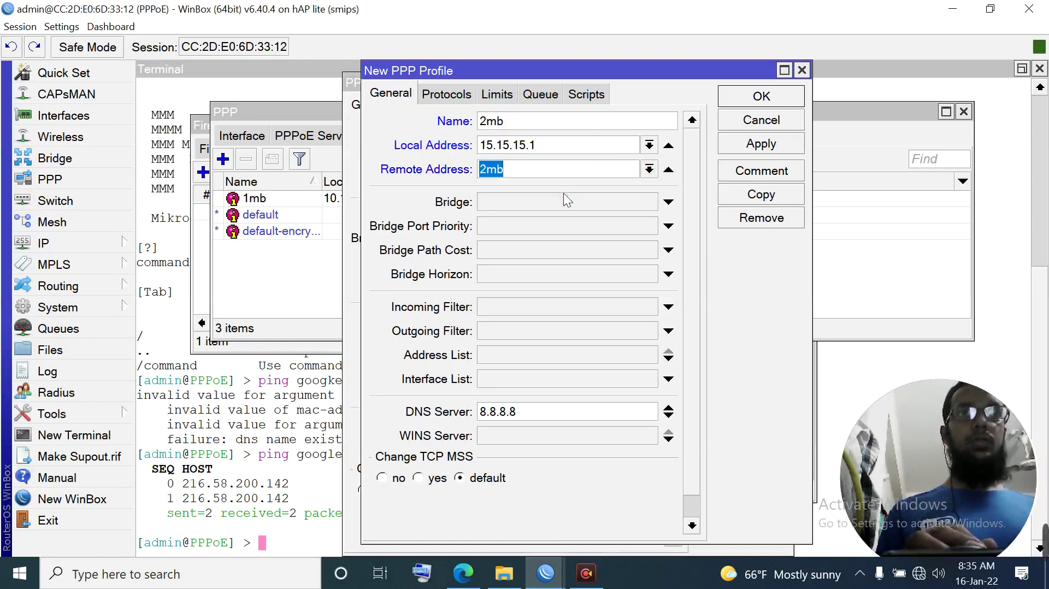
{"action": "left_click", "coordinate": [746, 146]}
- Copy 2mb into profile 3mb with local address 20.20.20.1 and remote pool 3mb
{"action": "left_click", "coordinate": [781, 196]}
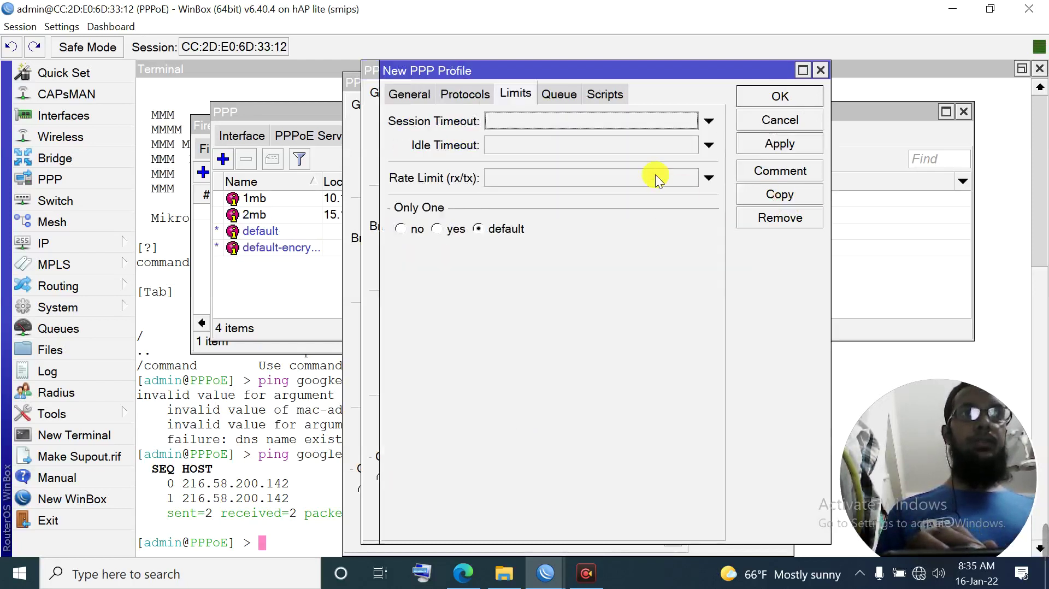
{"action": "left_click", "coordinate": [405, 93]}
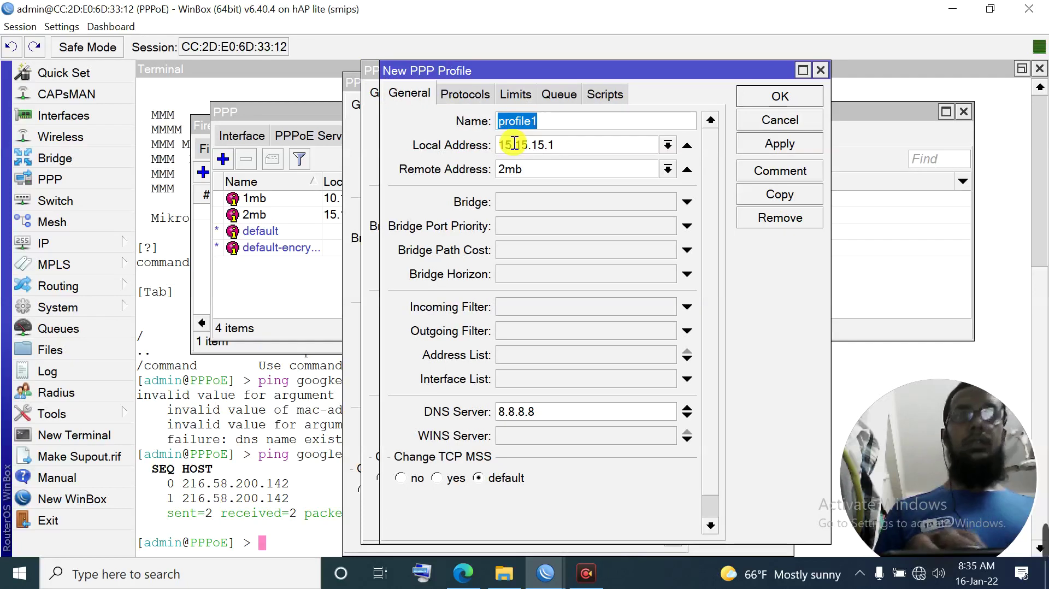
{"action": "type", "text": "3mb"}
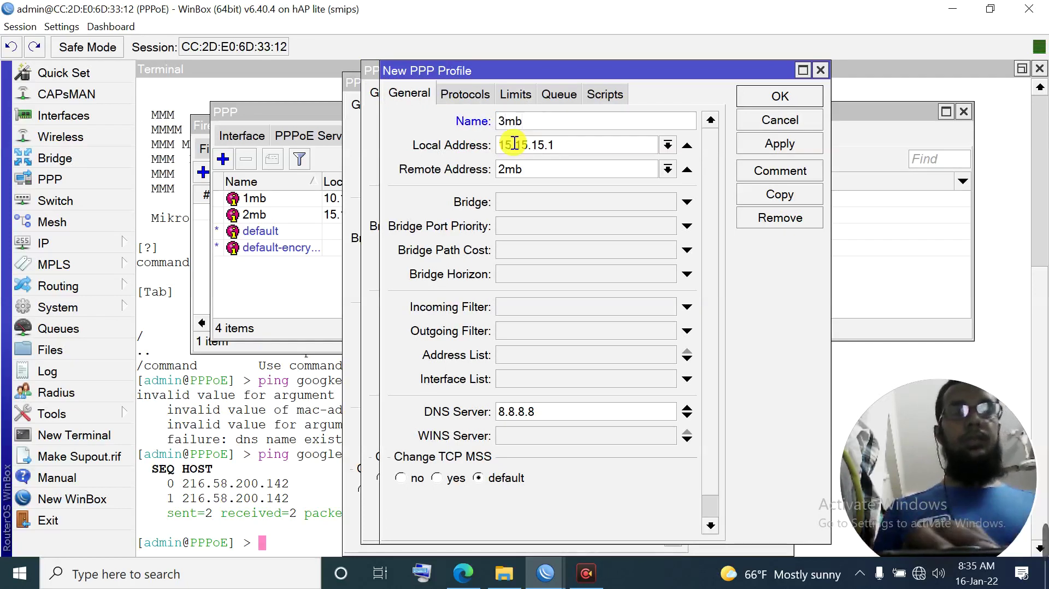
{"action": "left_click_drag", "start_coordinate": [566, 145], "coordinate": [472, 139]}
{"action": "type", "text": "20"}
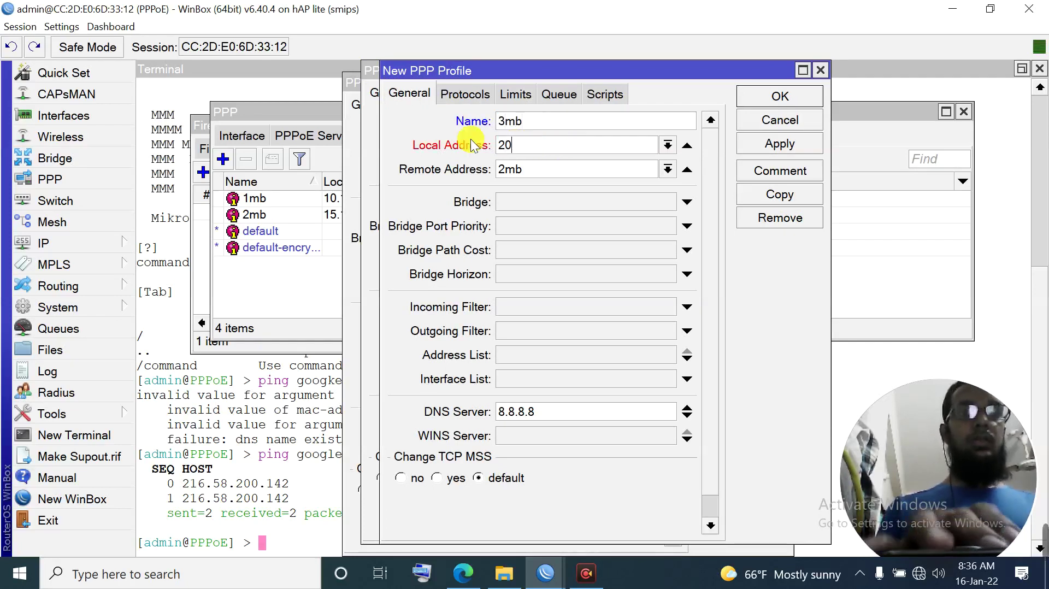
{"action": "type", "text": ".20.20."}
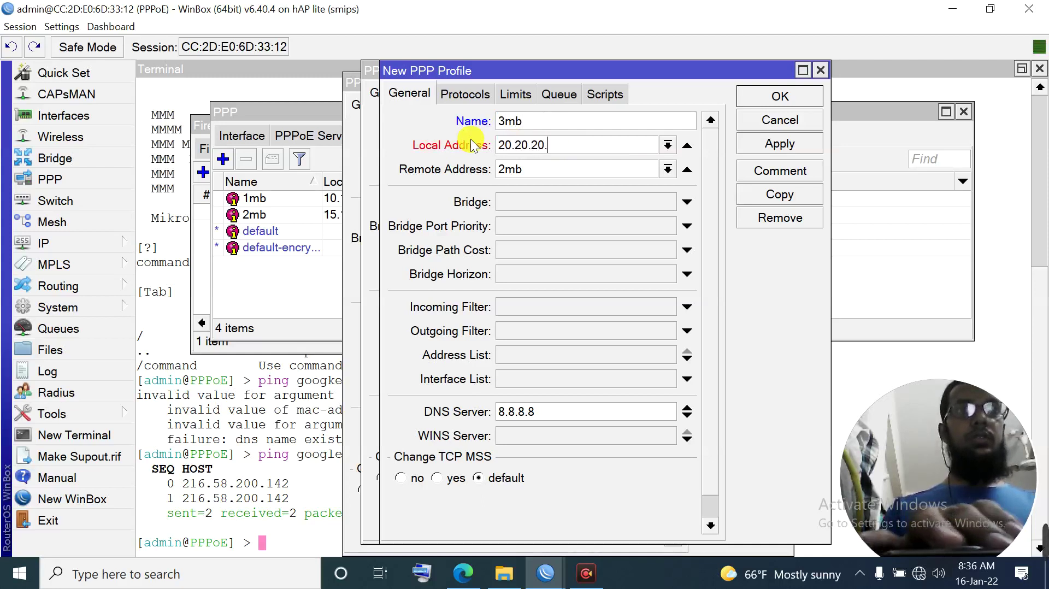
{"action": "type", "text": "1"}
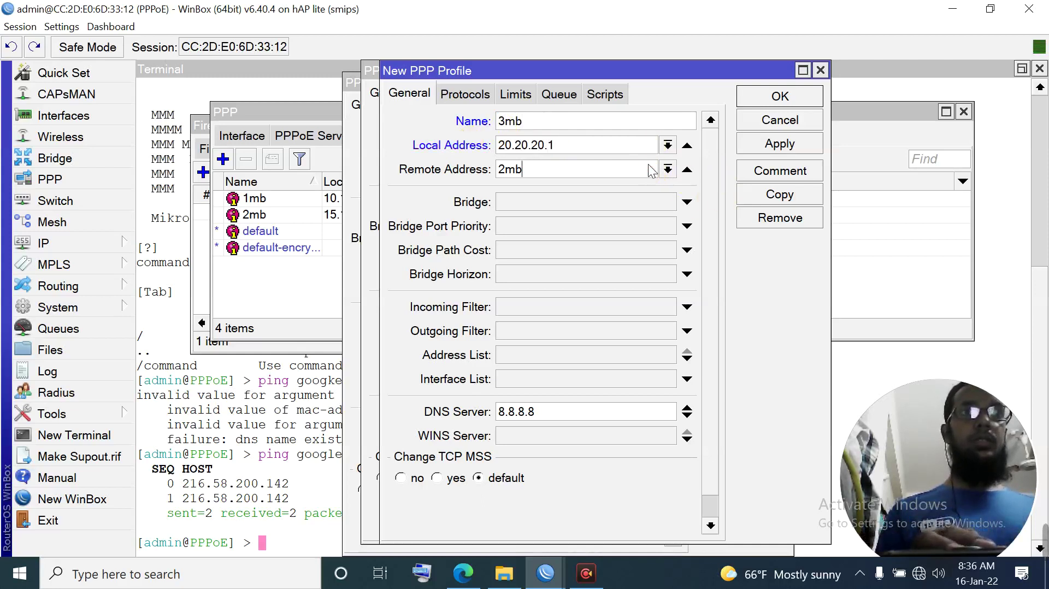
{"action": "left_click", "coordinate": [667, 169]}
{"action": "left_click", "coordinate": [551, 214]}
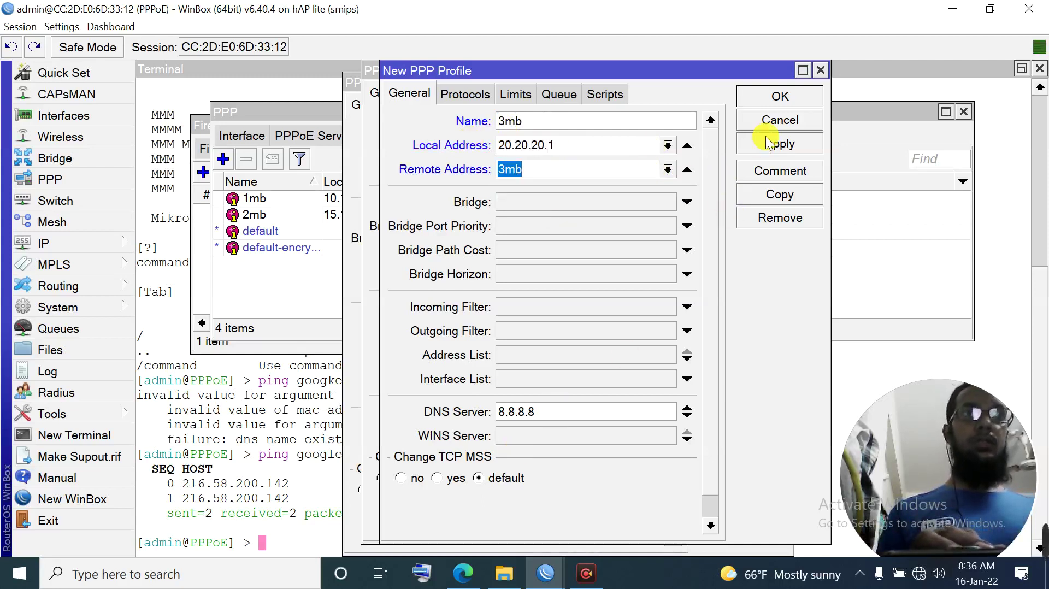
{"action": "left_click", "coordinate": [770, 103]}
- Close the leftover 1mb profile dialog, open the empty Secrets list, and glance at the PDF guide
{"action": "left_click", "coordinate": [739, 107]}
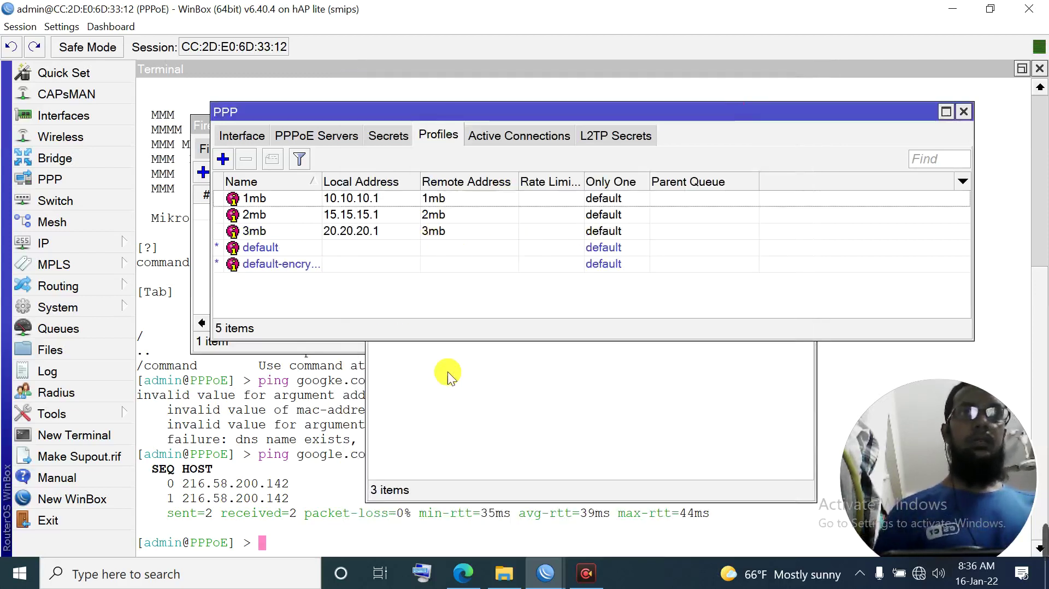
{"action": "left_click", "coordinate": [389, 136]}
{"action": "left_click", "coordinate": [464, 571]}
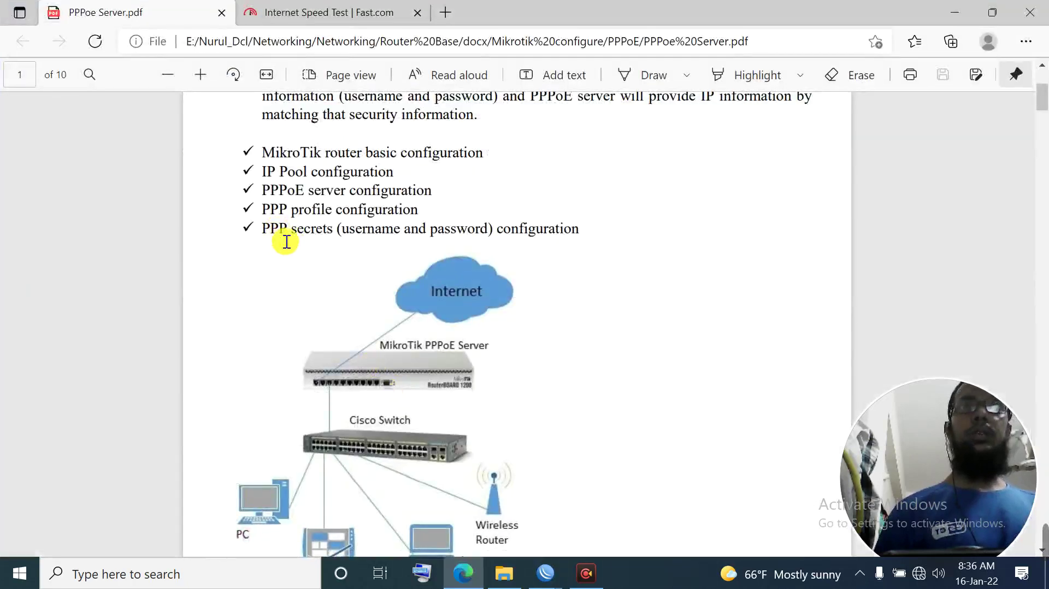
{"action": "left_click", "coordinate": [949, 13]}
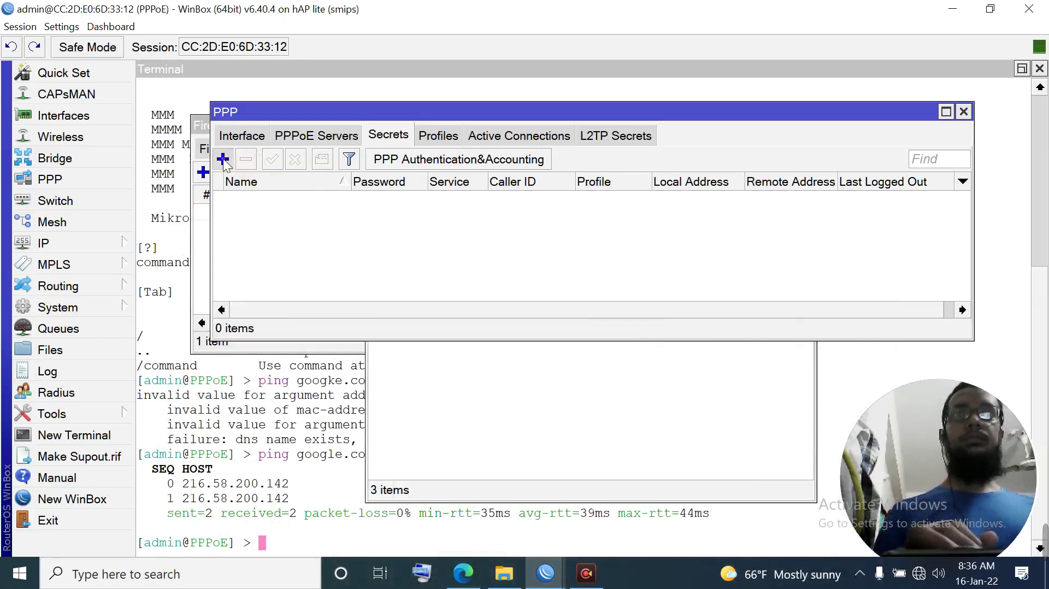
- Add PPP secret user@1mb with a password, service pppoe and profile 1mb
{"action": "left_click", "coordinate": [223, 159]}
{"action": "type", "text": "usr"}
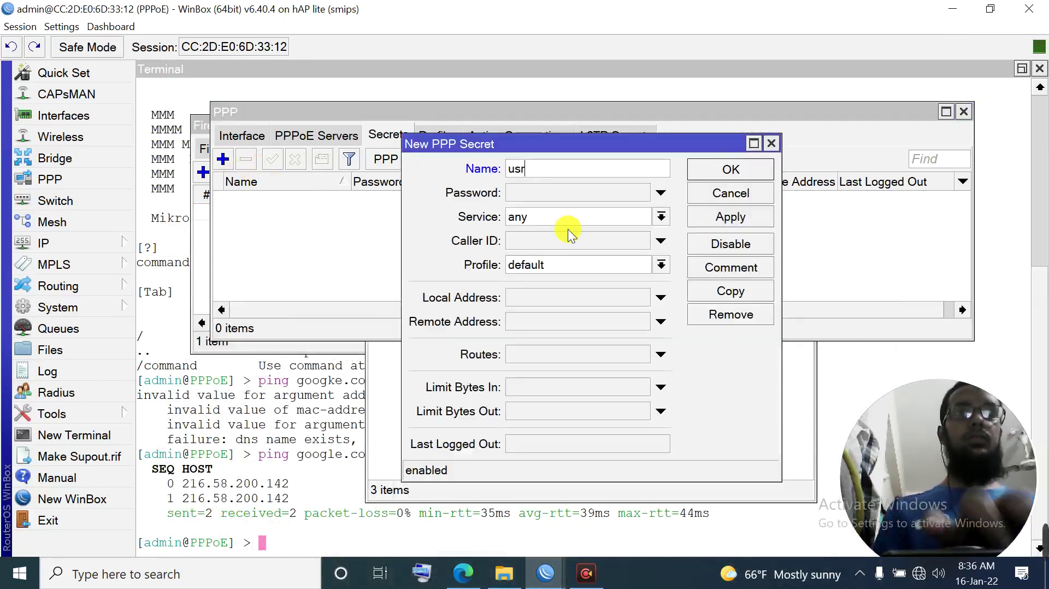
{"action": "key", "text": "BackSpace"}
{"action": "type", "text": "er@"}
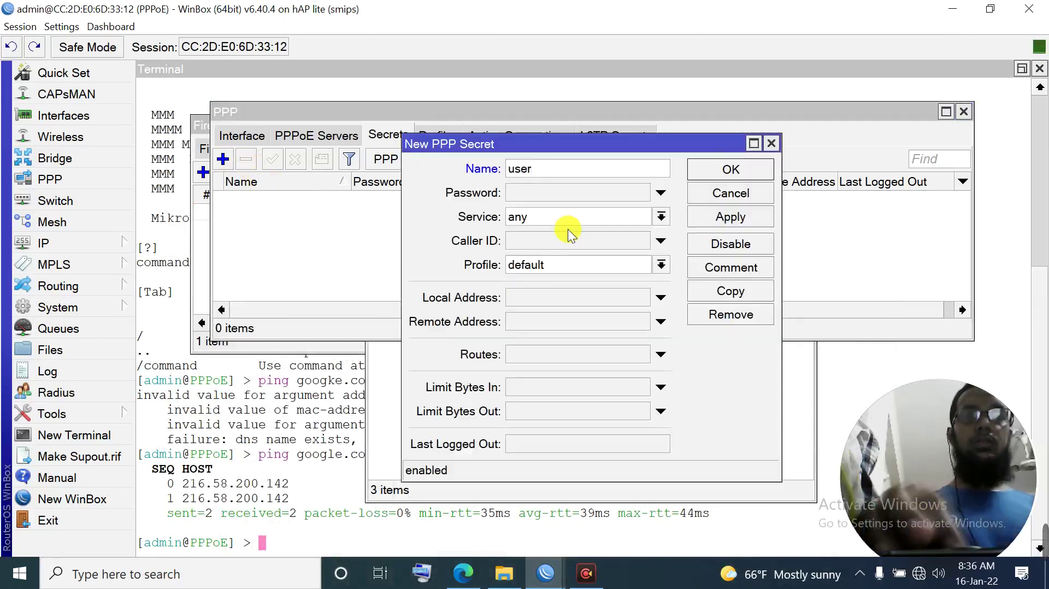
{"action": "type", "text": "1mb"}
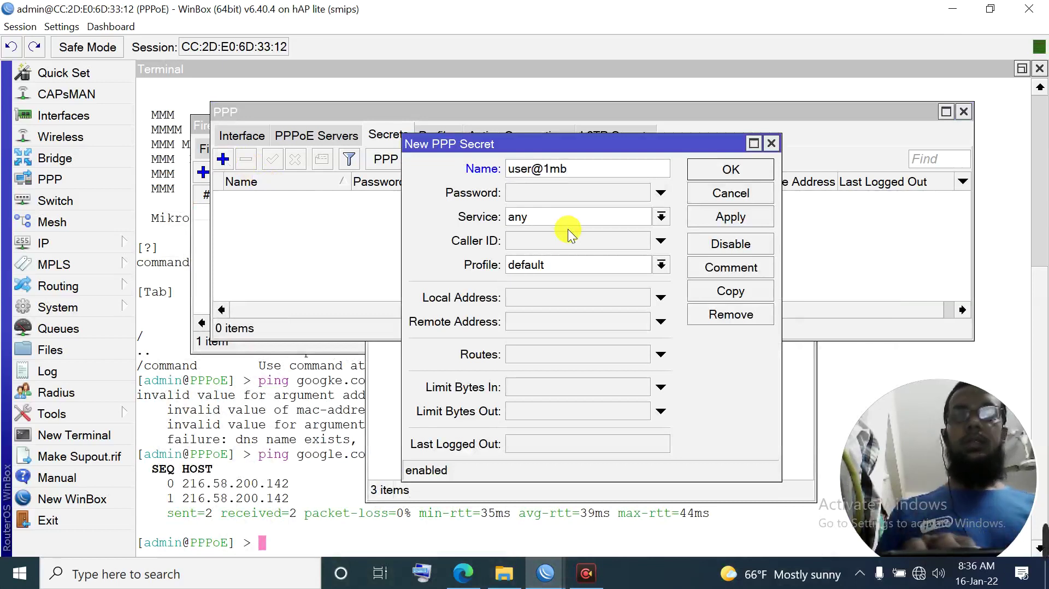
{"action": "key", "text": "Tab"}
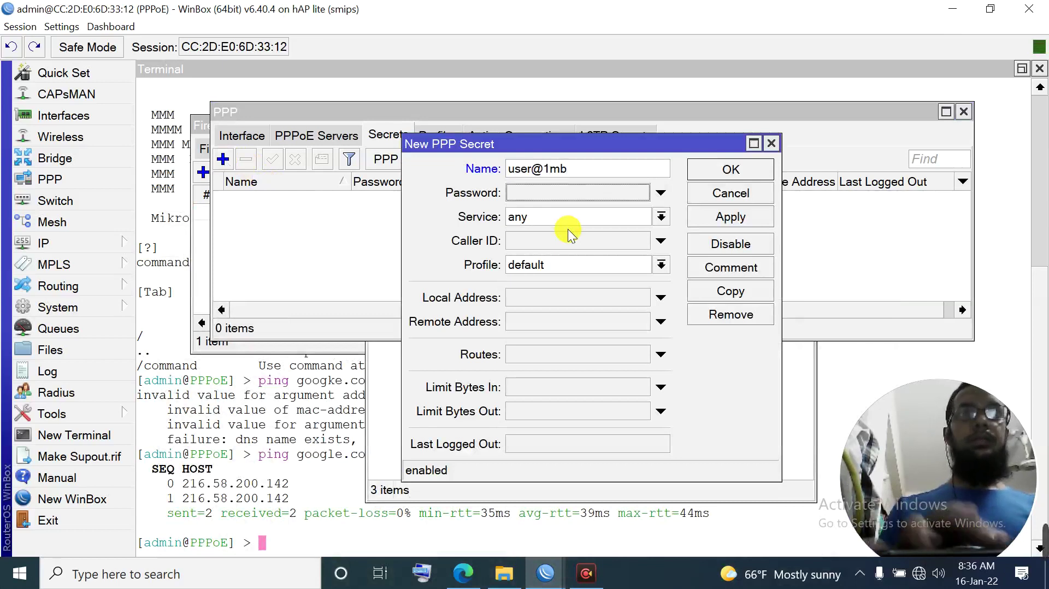
{"action": "key", "text": "Tab"}
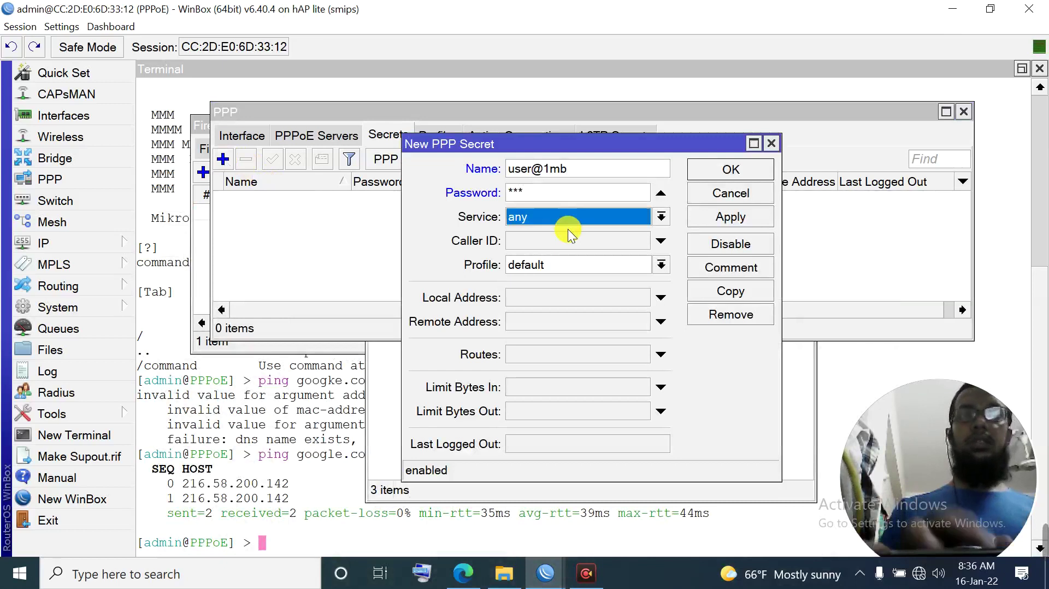
{"action": "type", "text": "pptp"}
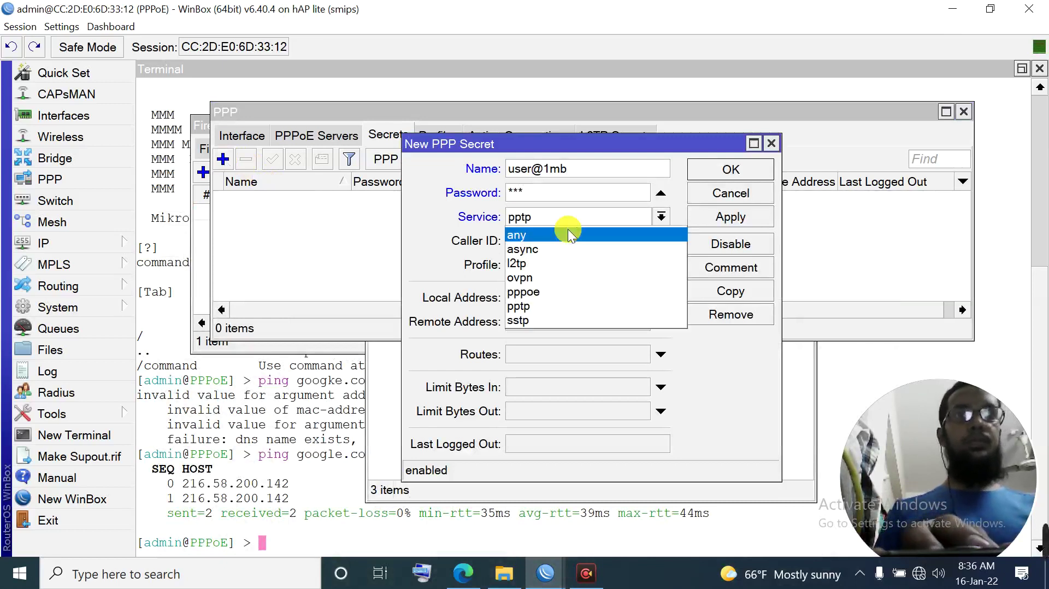
{"action": "key", "text": "Down"}
{"action": "key", "text": "Down"}
{"action": "key", "text": "Down"}
{"action": "key", "text": "Down"}
{"action": "key", "text": "Return"}
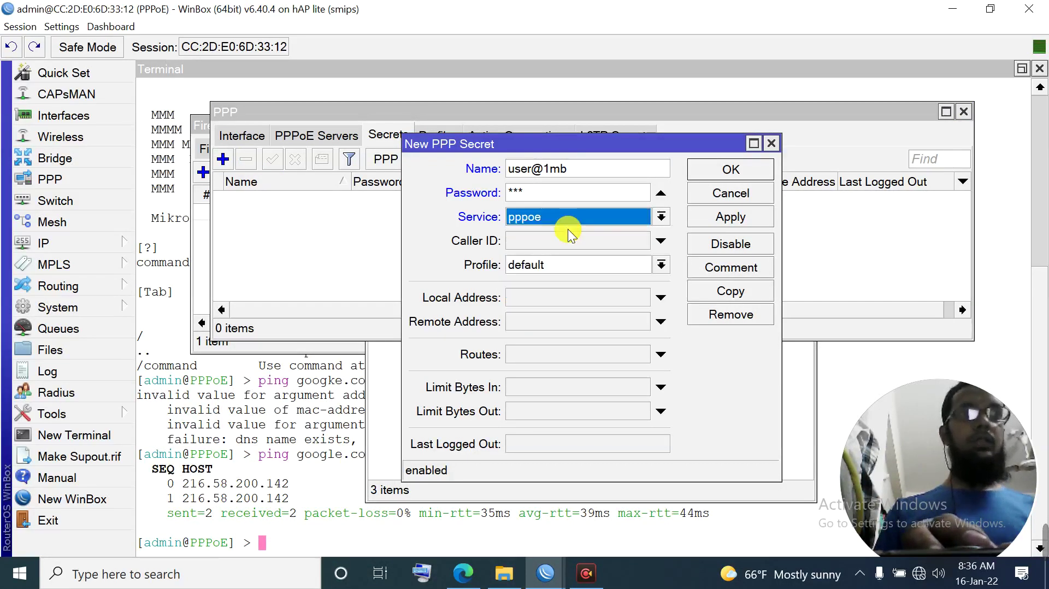
{"action": "left_click", "coordinate": [560, 267]}
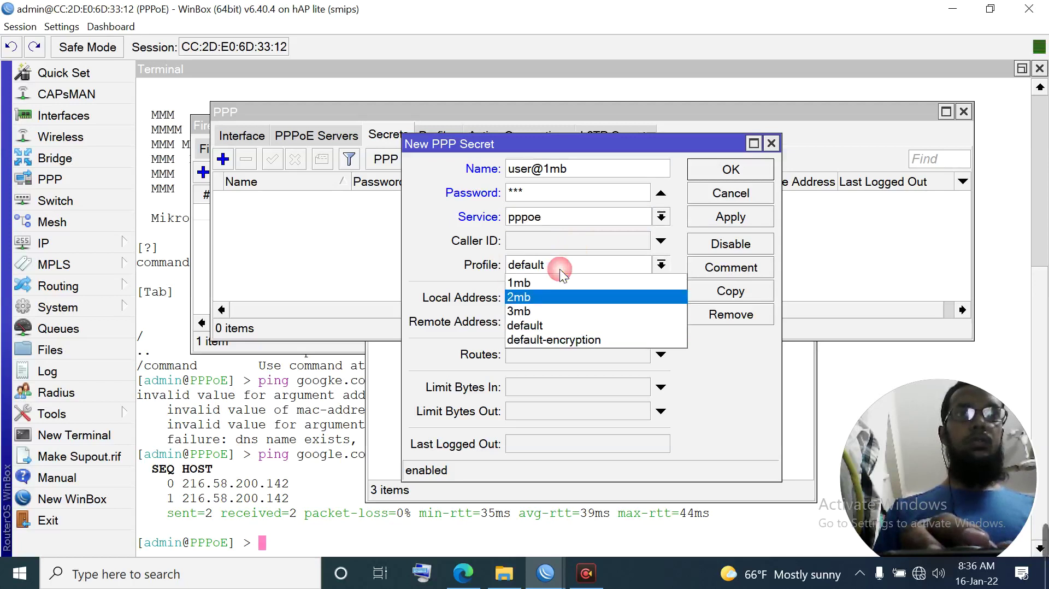
{"action": "left_click", "coordinate": [534, 284]}
{"action": "left_click", "coordinate": [716, 219]}
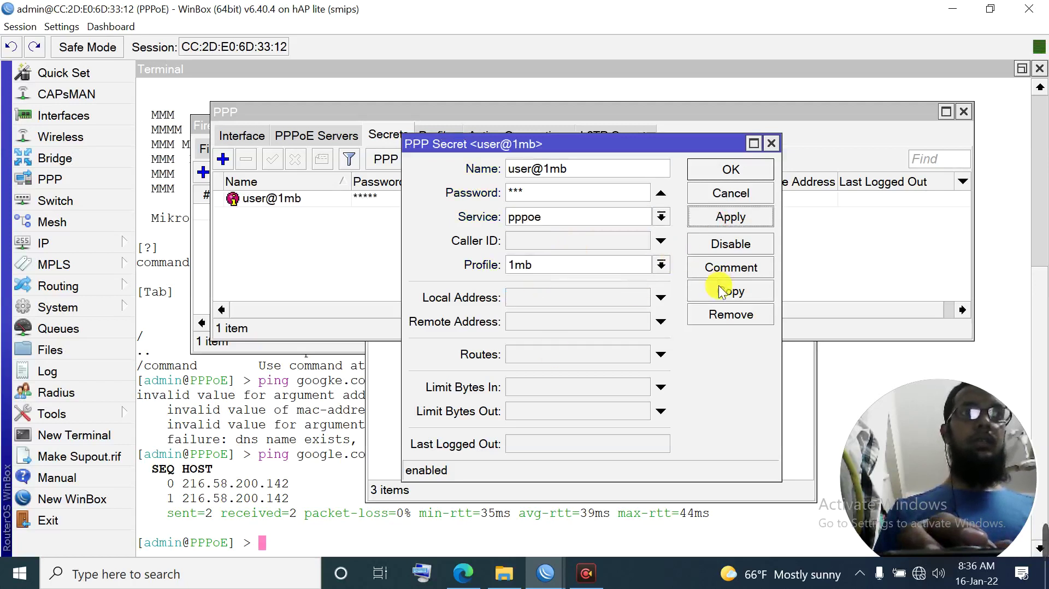
- Copy it into secret user@2mb on the 2mb profile
{"action": "left_click", "coordinate": [718, 287]}
{"action": "type", "text": "user"}
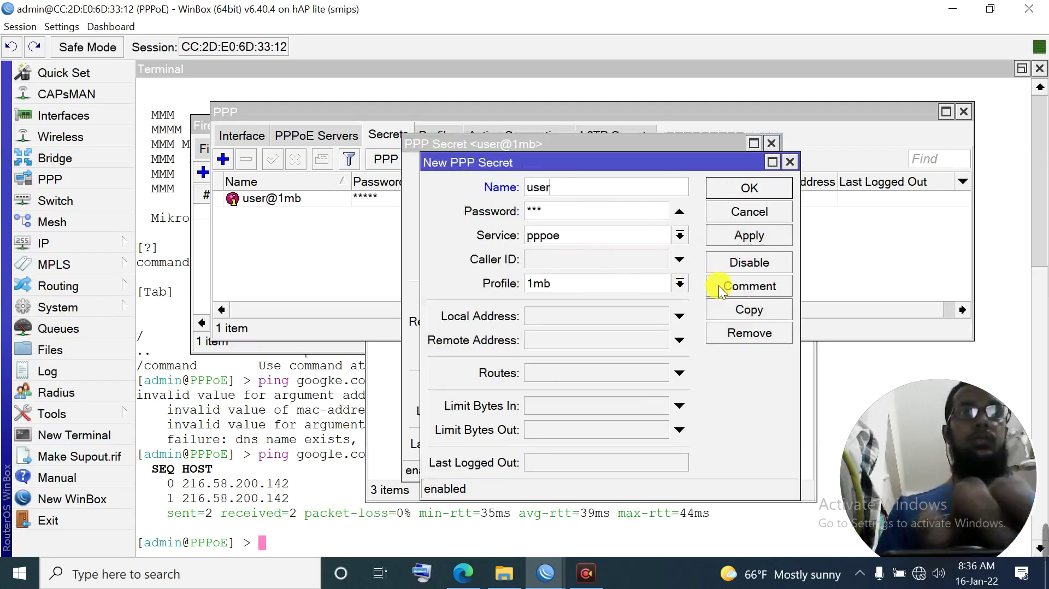
{"action": "type", "text": "@2mb"}
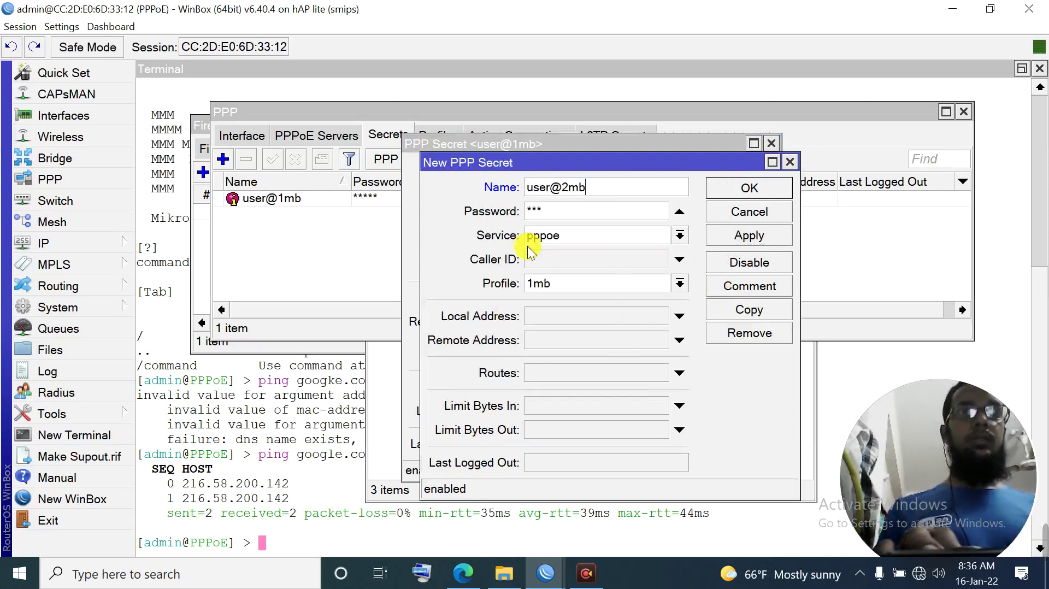
{"action": "left_click", "coordinate": [554, 285]}
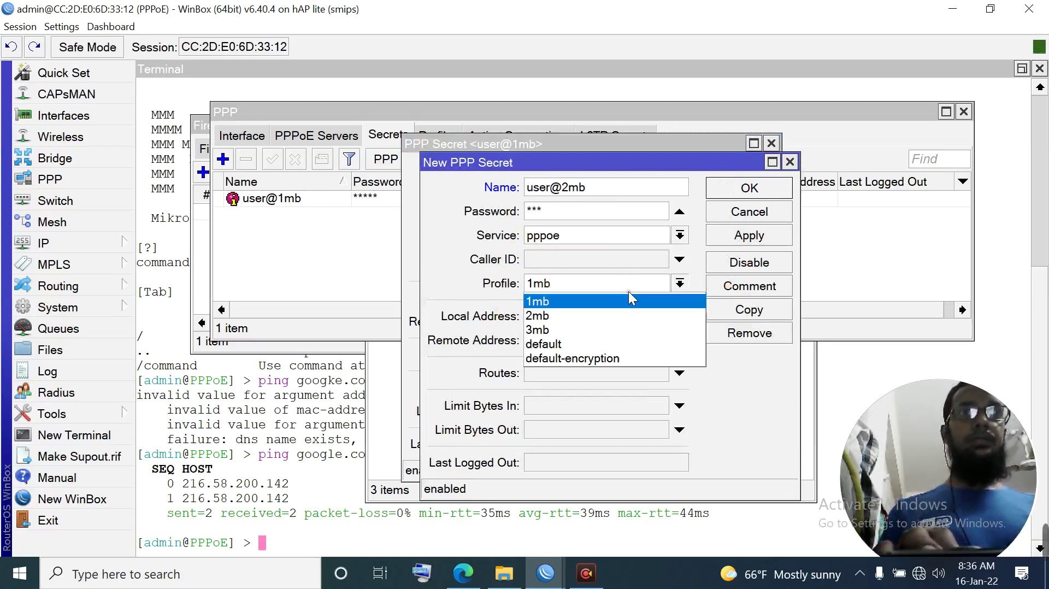
{"action": "left_click", "coordinate": [591, 318]}
{"action": "left_click", "coordinate": [731, 237]}
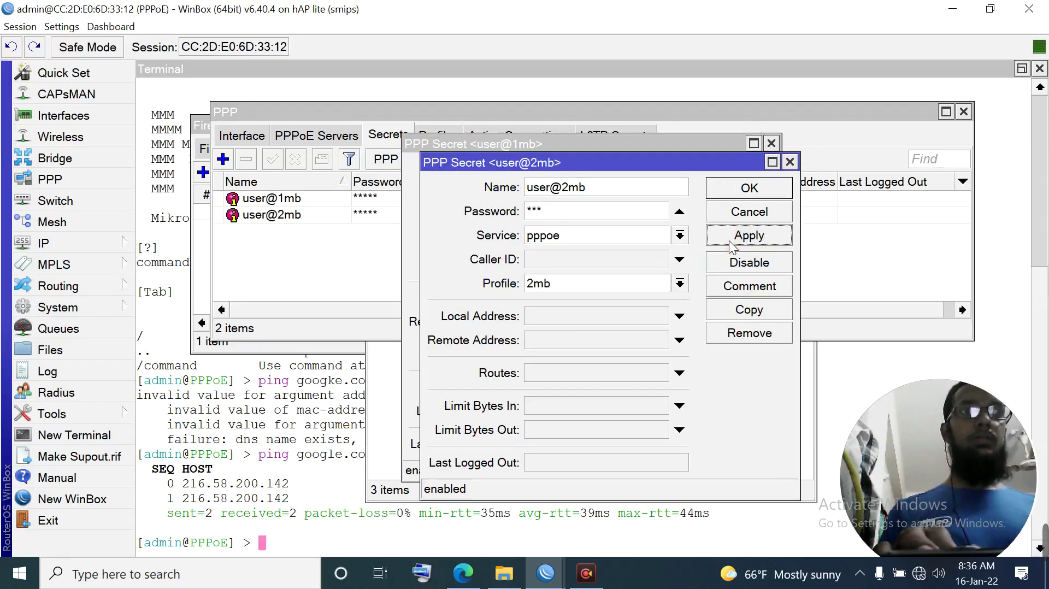
- Copy again into secret user@3mb on the 3mb profile and close the secret windows
{"action": "left_click", "coordinate": [747, 309]}
{"action": "type", "text": "user@3"}
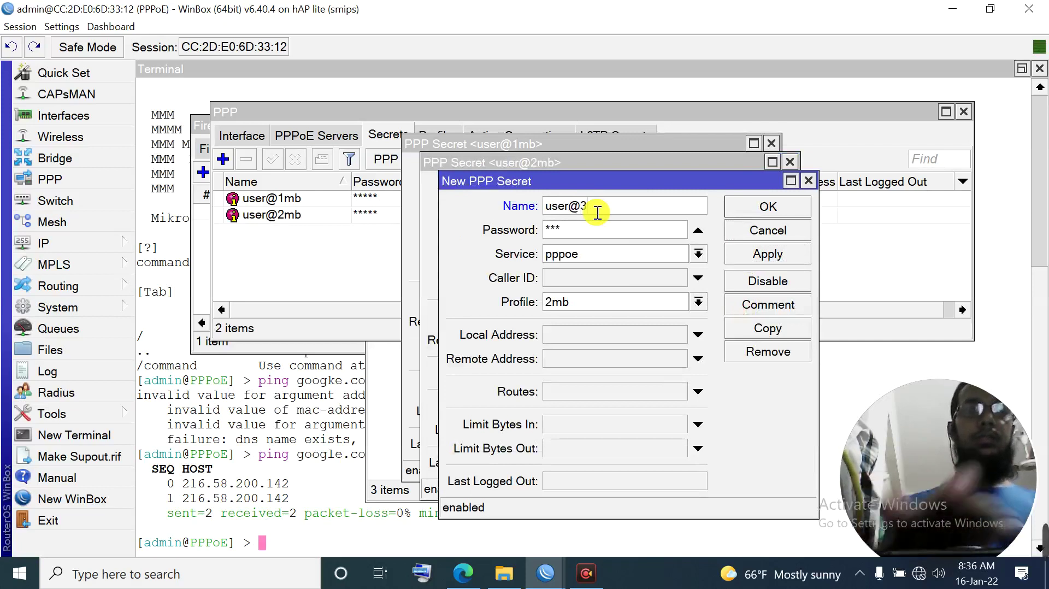
{"action": "type", "text": "mb"}
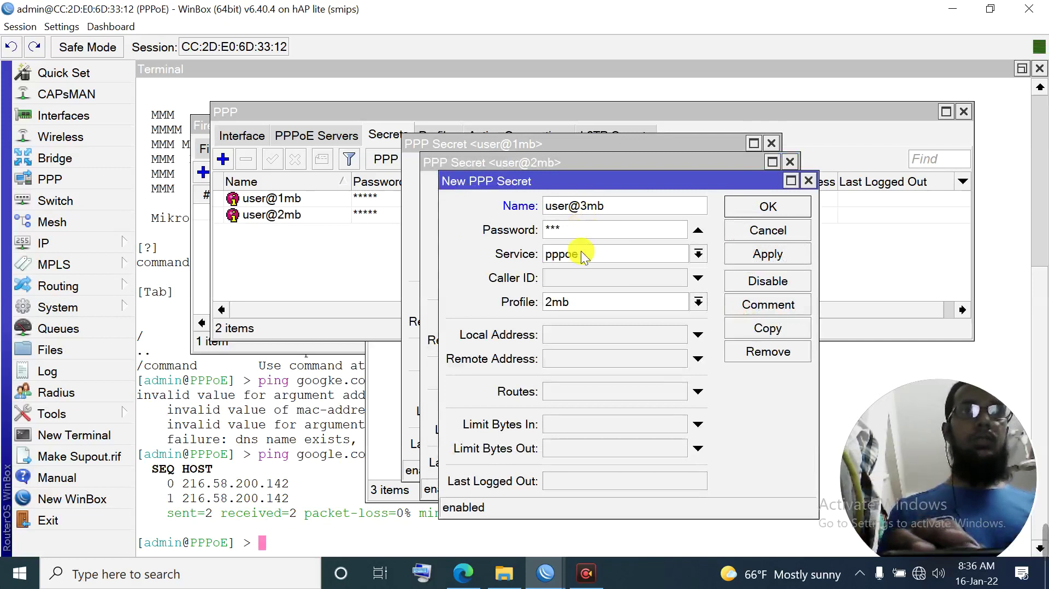
{"action": "left_click", "coordinate": [592, 302]}
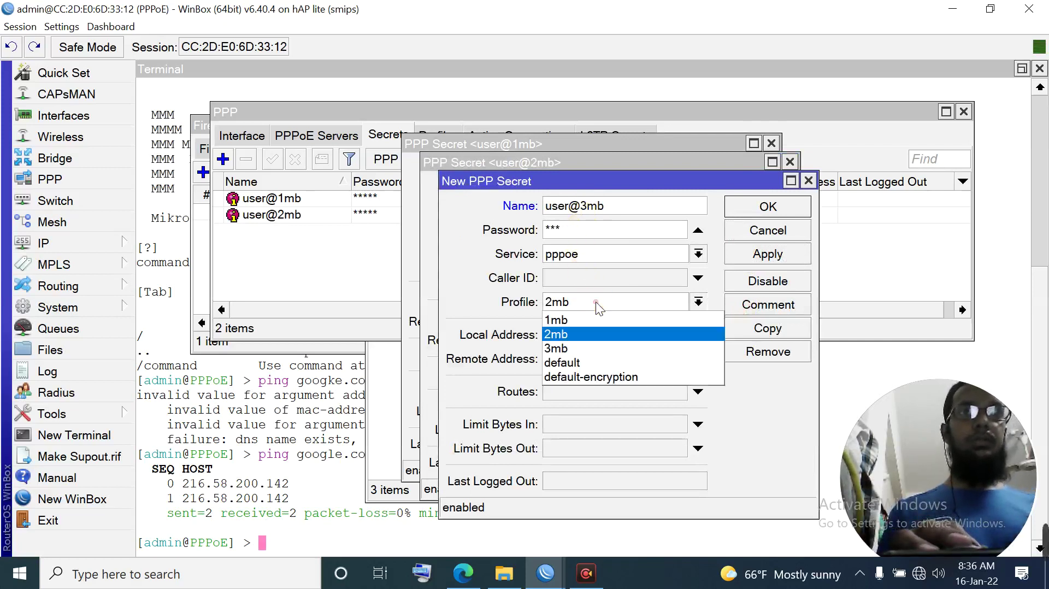
{"action": "left_click", "coordinate": [569, 349]}
{"action": "left_click", "coordinate": [746, 206]}
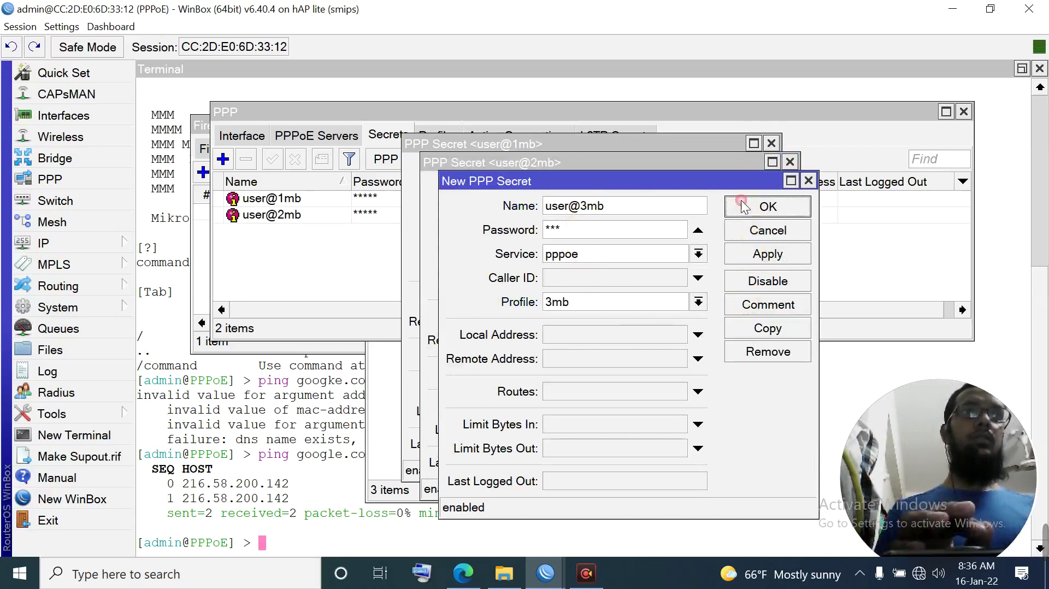
{"action": "left_click", "coordinate": [746, 188]}
{"action": "left_click", "coordinate": [732, 174]}
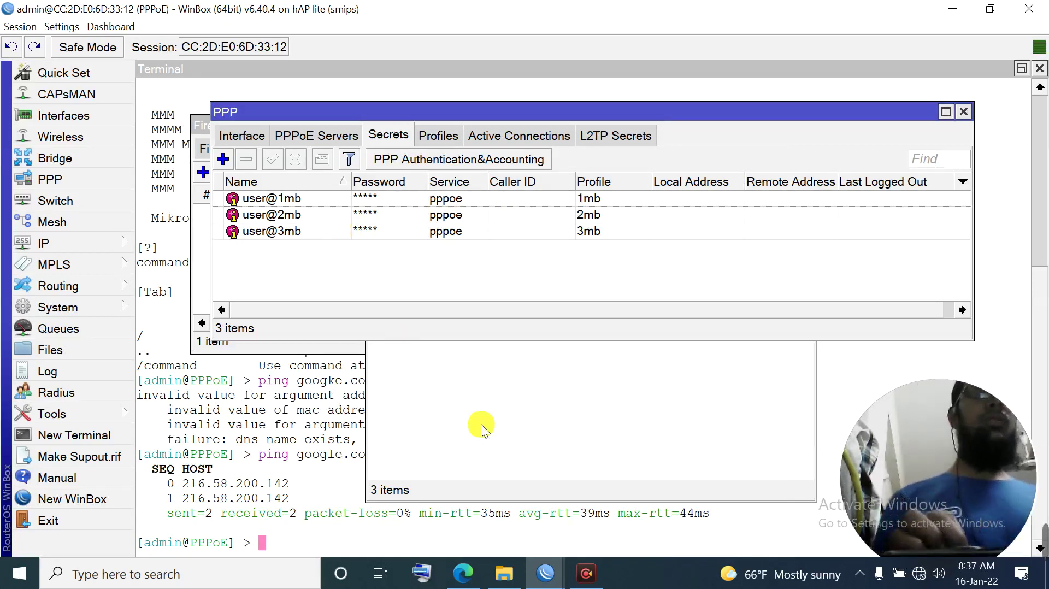
- Go from the tray network icon through Network & Internet > Dial-up to Network and Sharing Center
{"action": "left_click", "coordinate": [919, 573]}
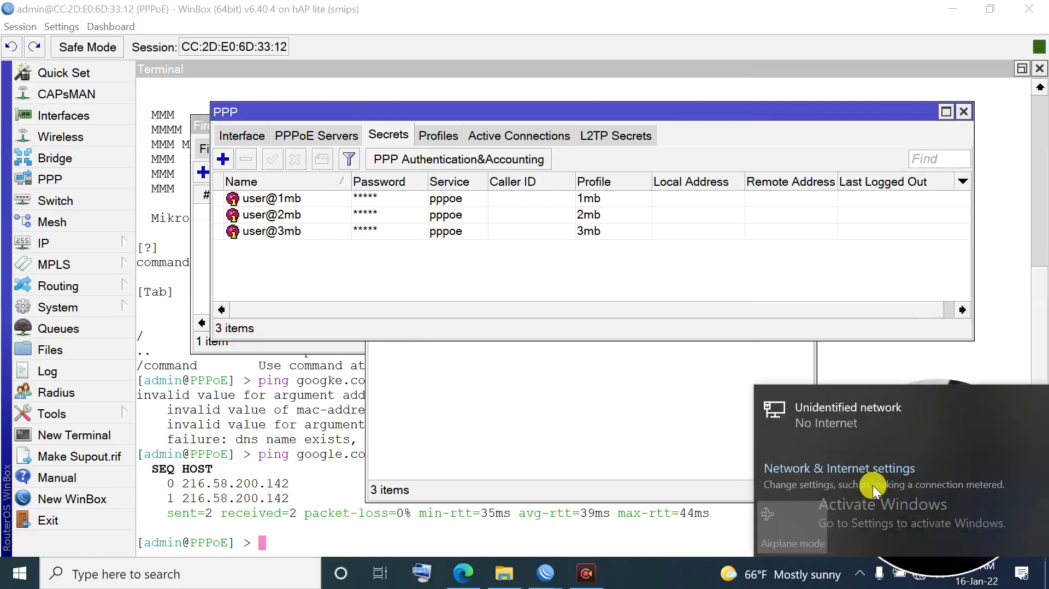
{"action": "left_click", "coordinate": [808, 468]}
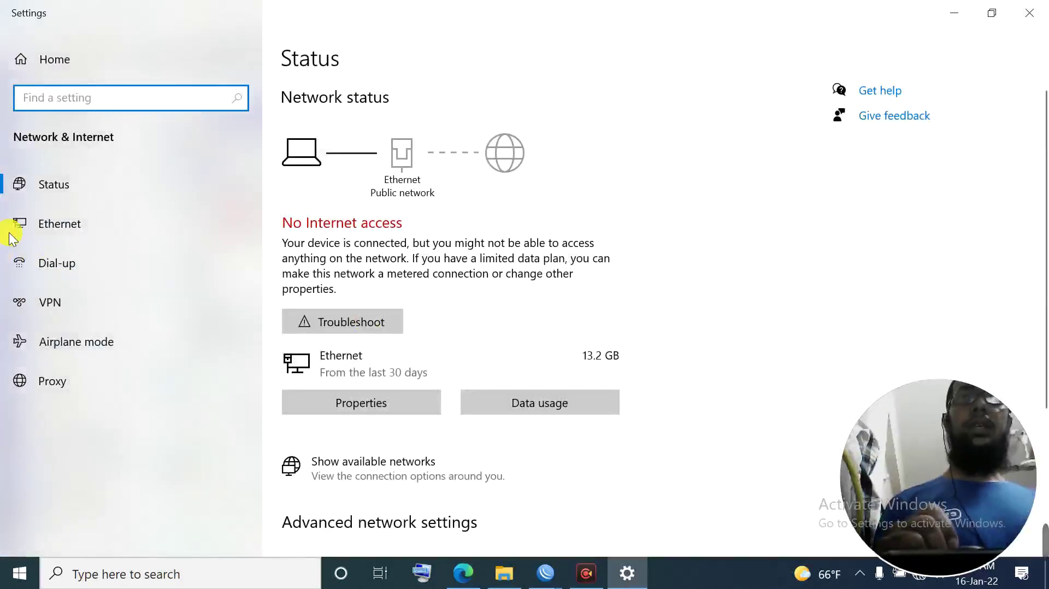
{"action": "left_click", "coordinate": [47, 268]}
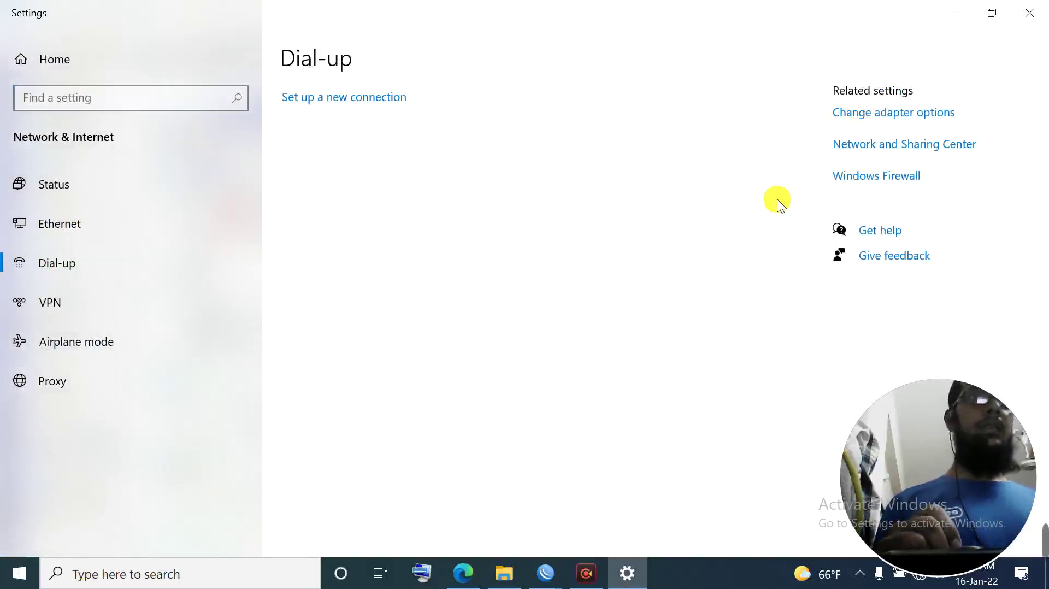
{"action": "left_click", "coordinate": [856, 145]}
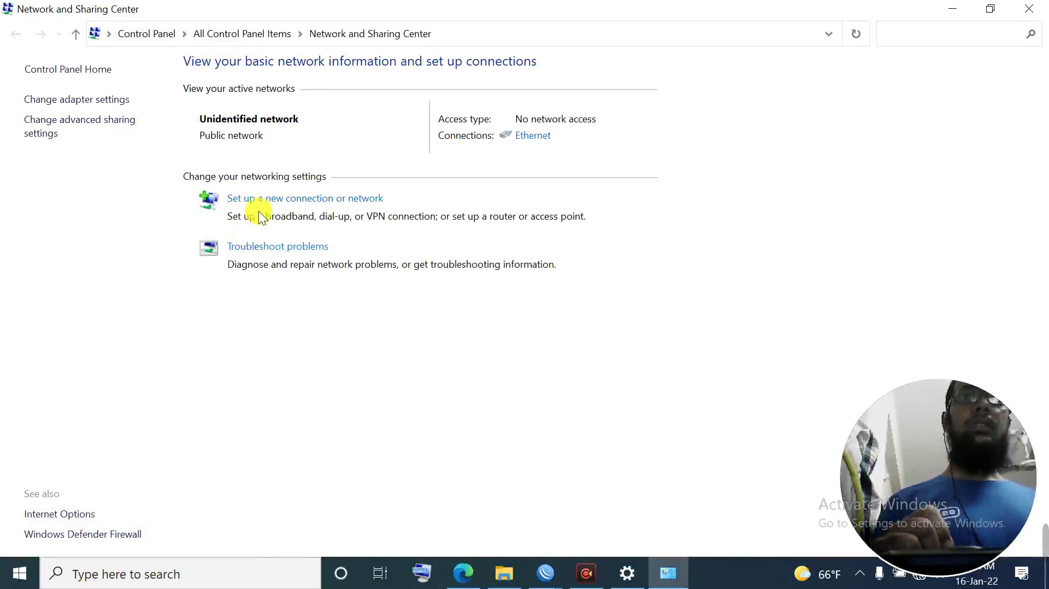
- Create Broadband (PPPoE) connection '2mb' with the 2mb user's credentials, skipping the connection test
{"action": "left_click", "coordinate": [263, 202]}
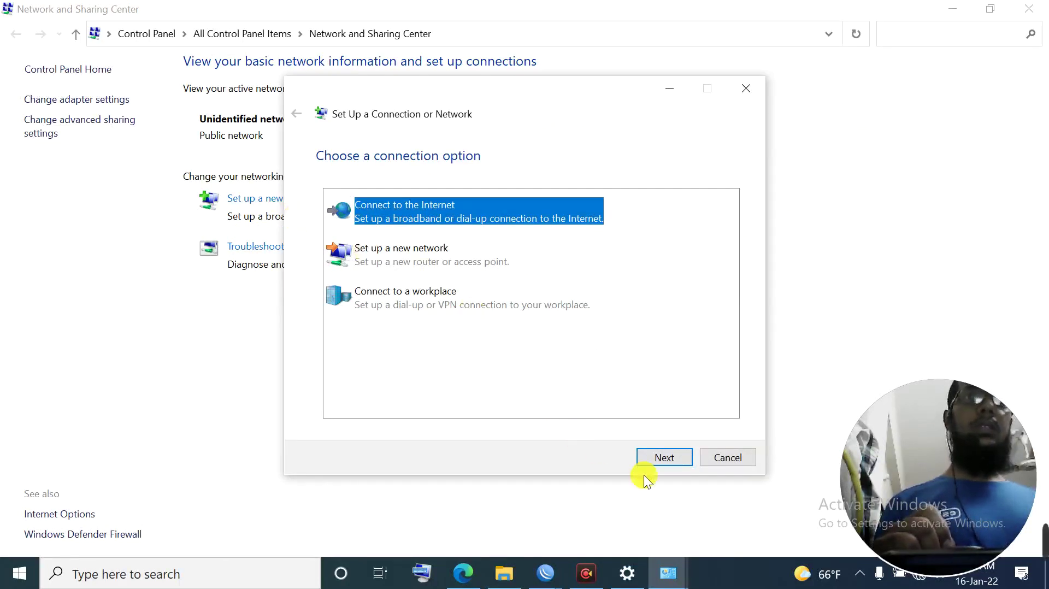
{"action": "left_click", "coordinate": [651, 463]}
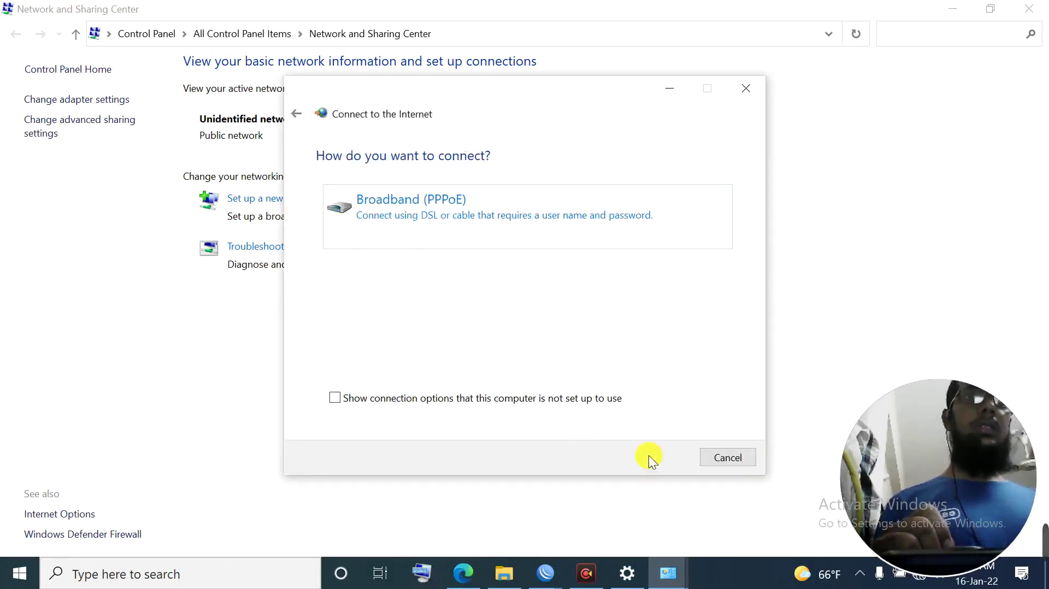
{"action": "left_click", "coordinate": [436, 216]}
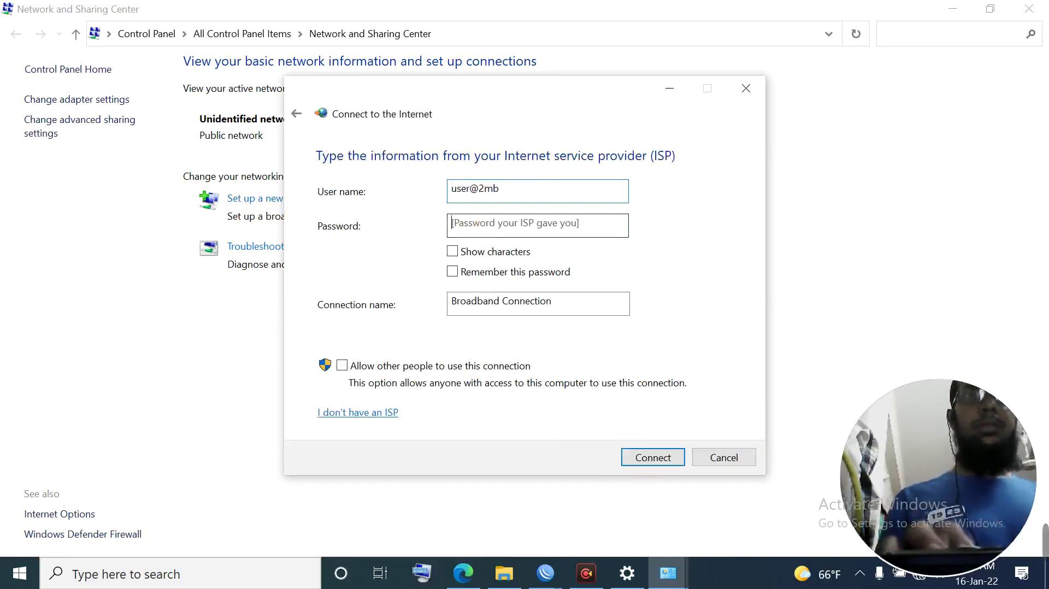
{"action": "key", "text": "Tab"}
{"action": "key", "text": "Tab"}
{"action": "key", "text": "Tab"}
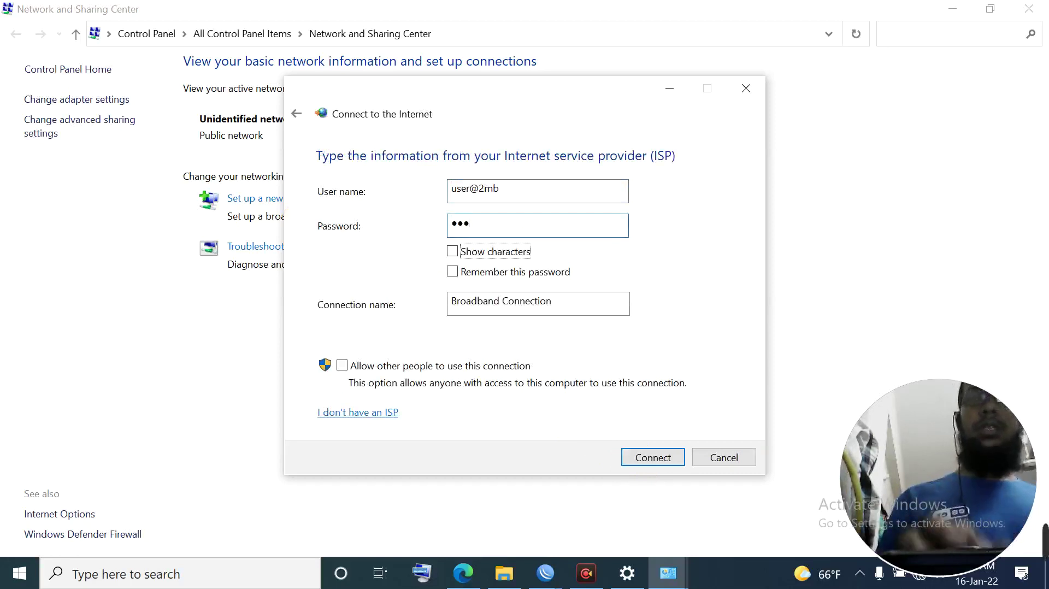
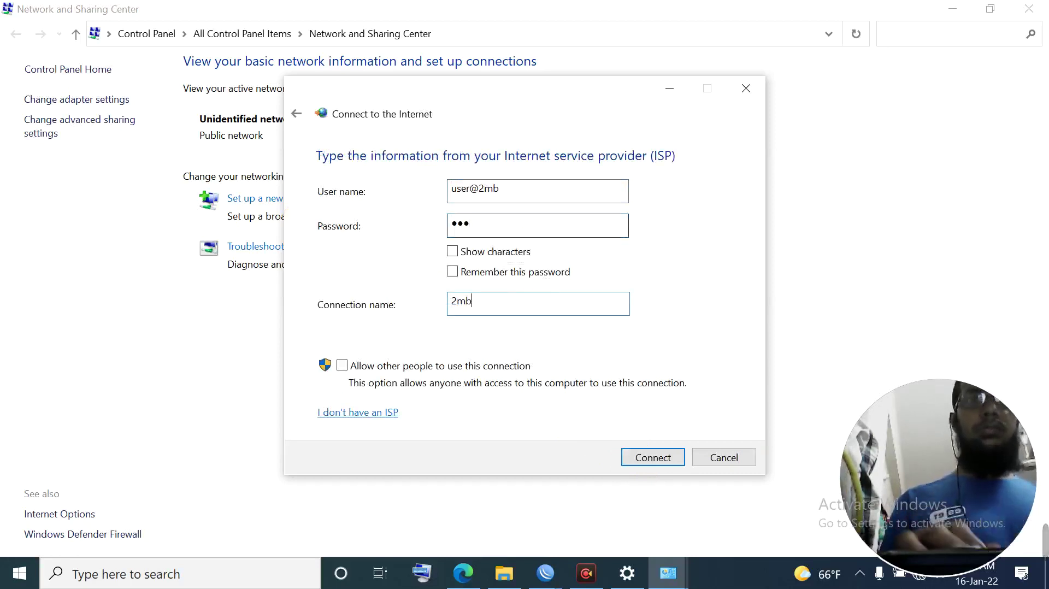
{"action": "left_click", "coordinate": [645, 459]}
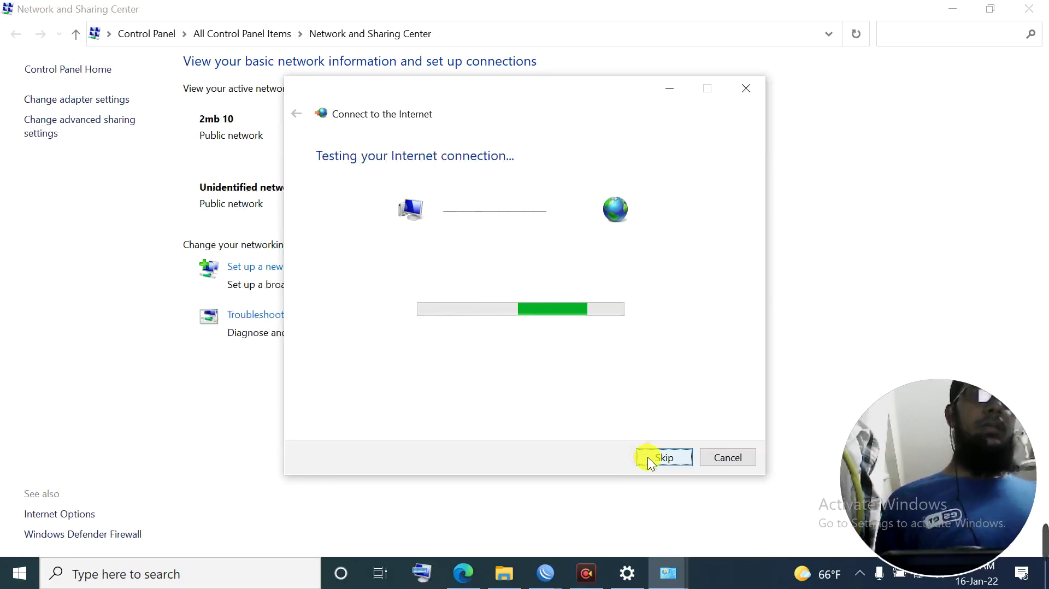
{"action": "left_click", "coordinate": [651, 460]}
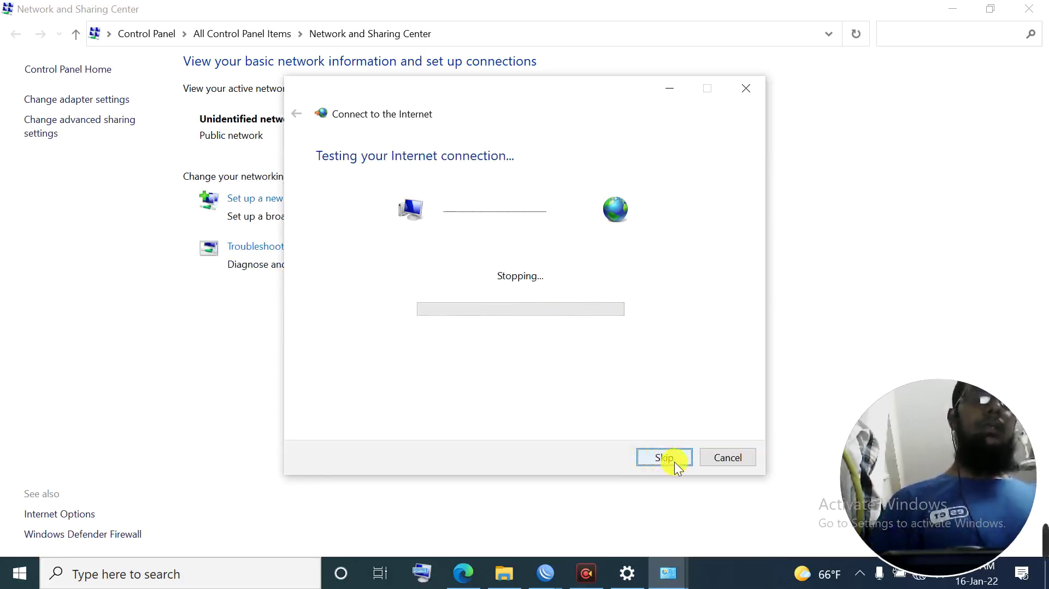
- Dial the 2mb connection from the Dial-up page, signing in with the 2mb user's credentials
{"action": "left_click", "coordinate": [728, 457]}
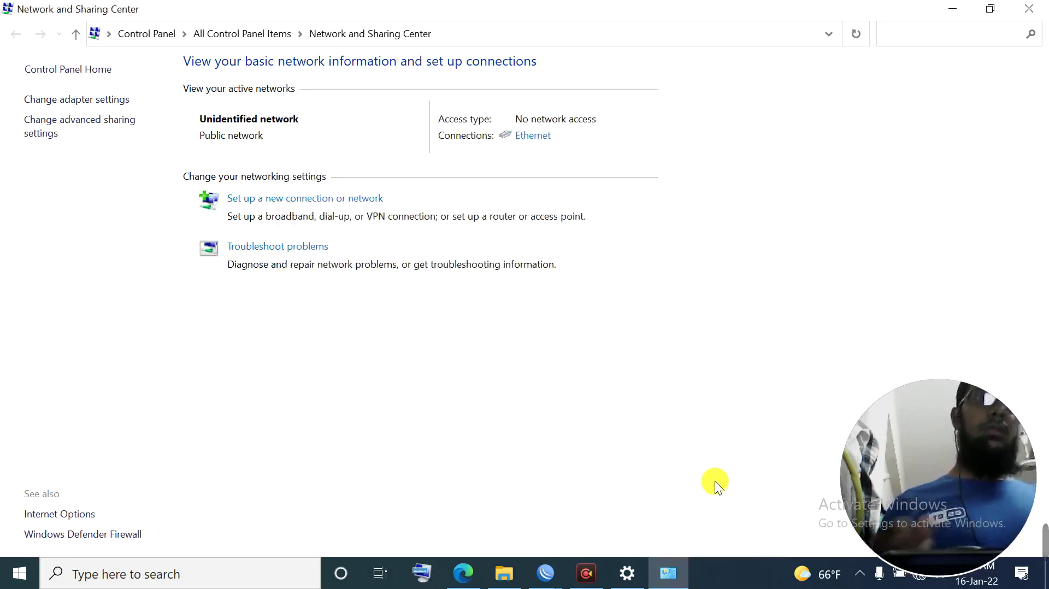
{"action": "left_click", "coordinate": [627, 572]}
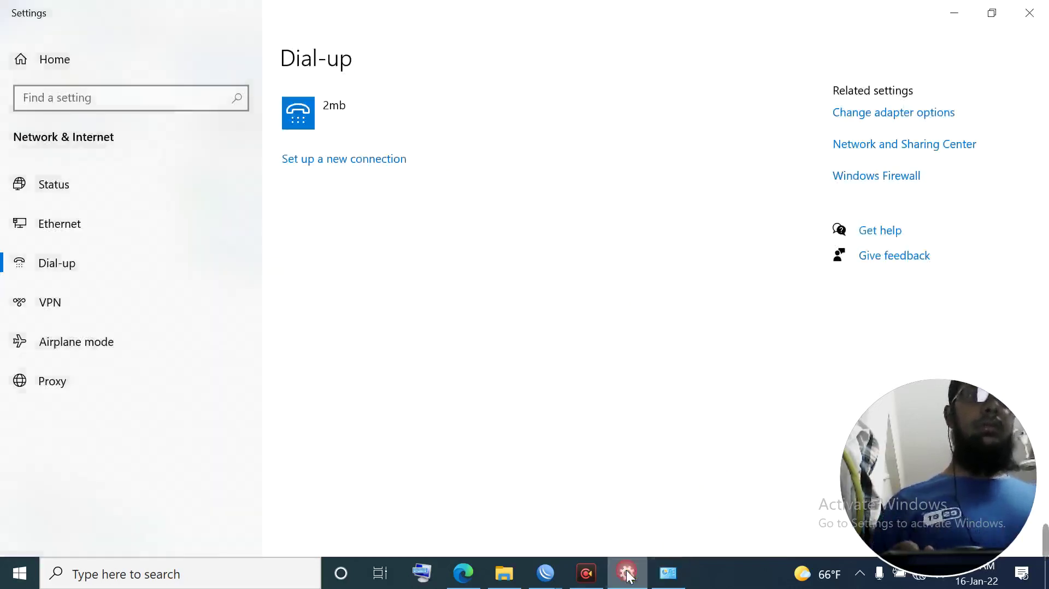
{"action": "left_click", "coordinate": [329, 113]}
{"action": "left_click", "coordinate": [372, 169]}
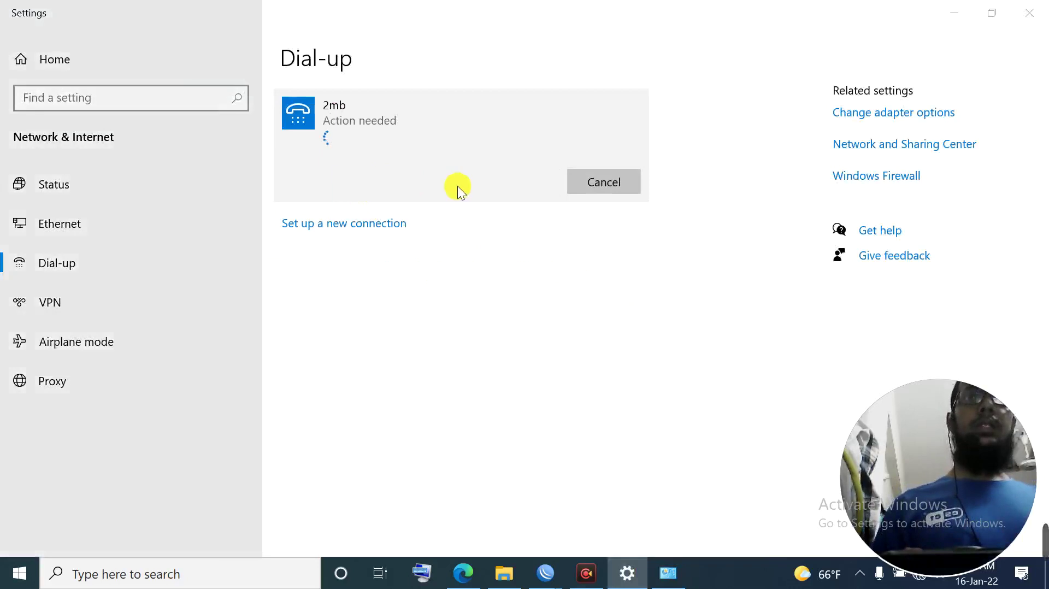
{"action": "type", "text": "user"}
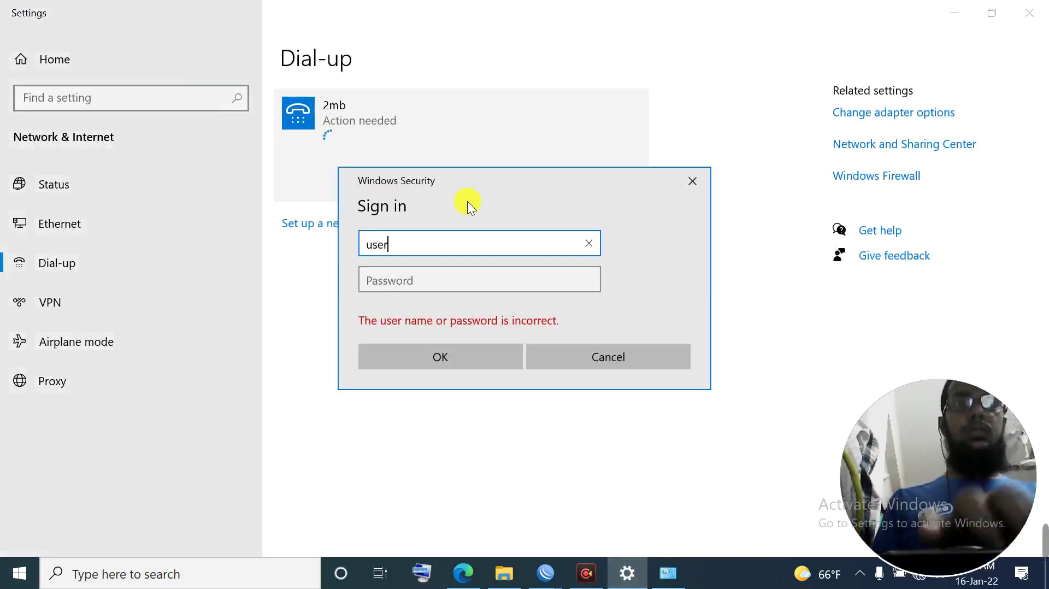
{"action": "type", "text": "@2mb"}
{"action": "key", "text": "Tab"}
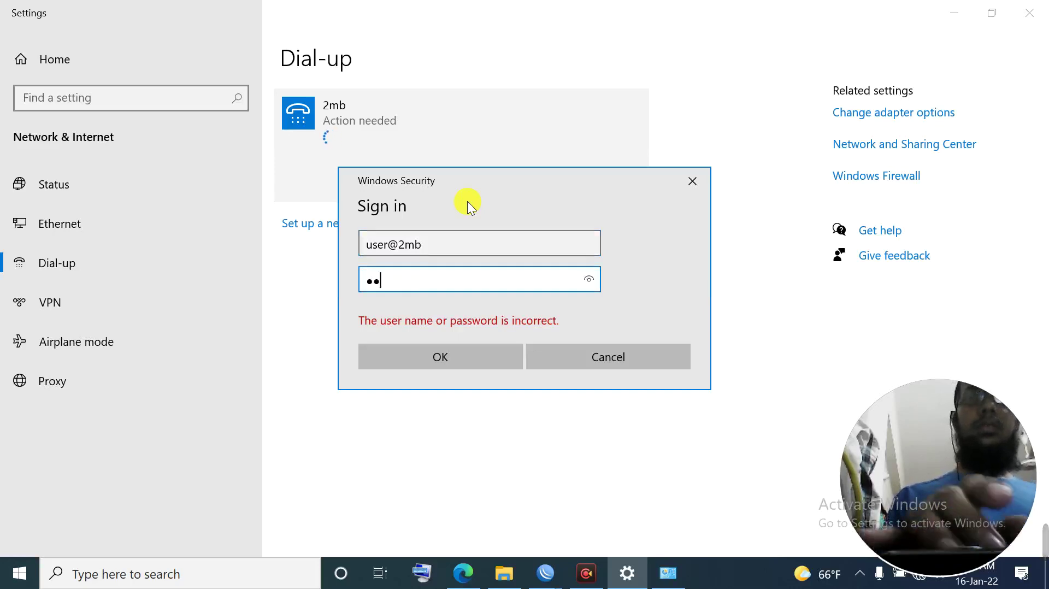
{"action": "left_click", "coordinate": [416, 361]}
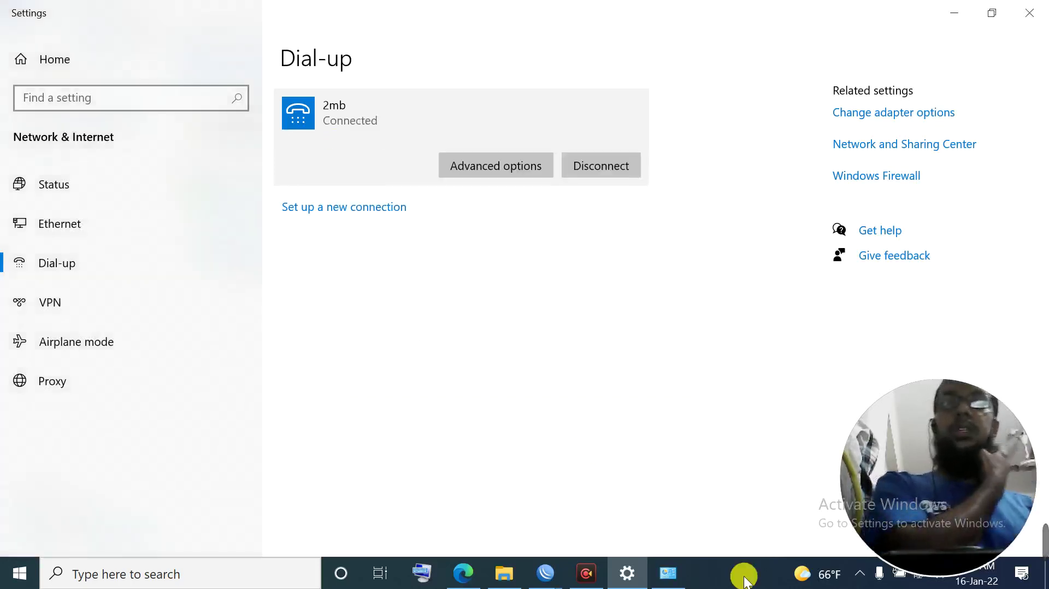
{"action": "mouse_move", "coordinate": [990, 529]}
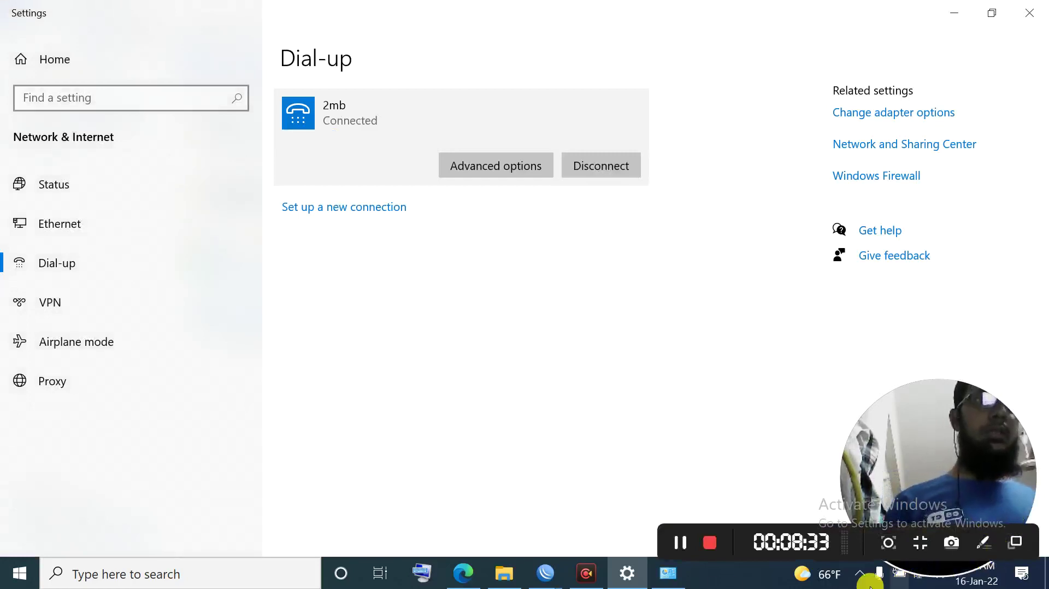
- Rerun the Fast.com speed test in Edge over the 2mb PPPoE connection
{"action": "left_click", "coordinate": [465, 575]}
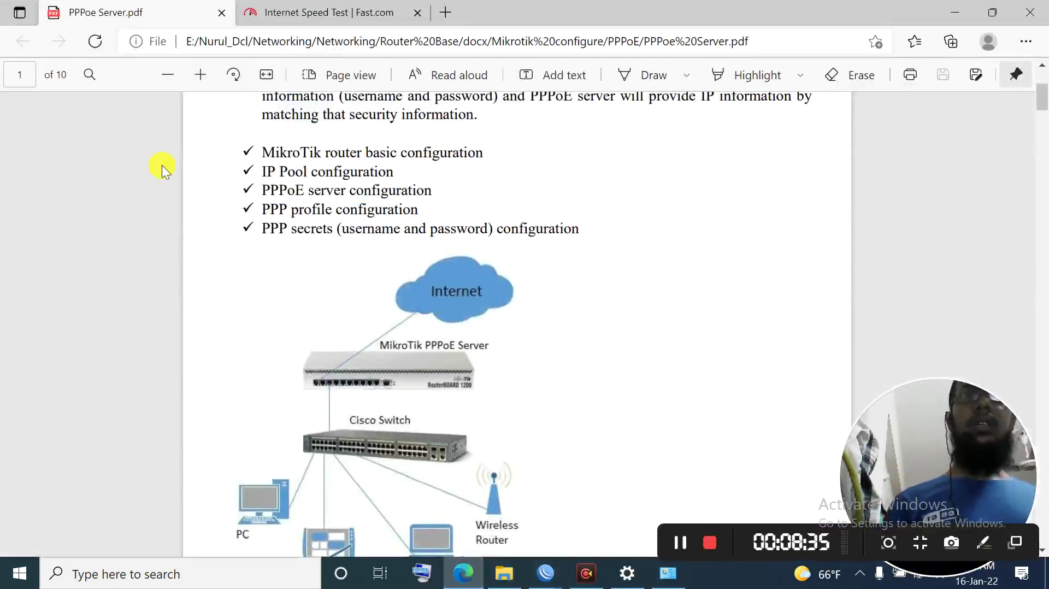
{"action": "left_click", "coordinate": [283, 8]}
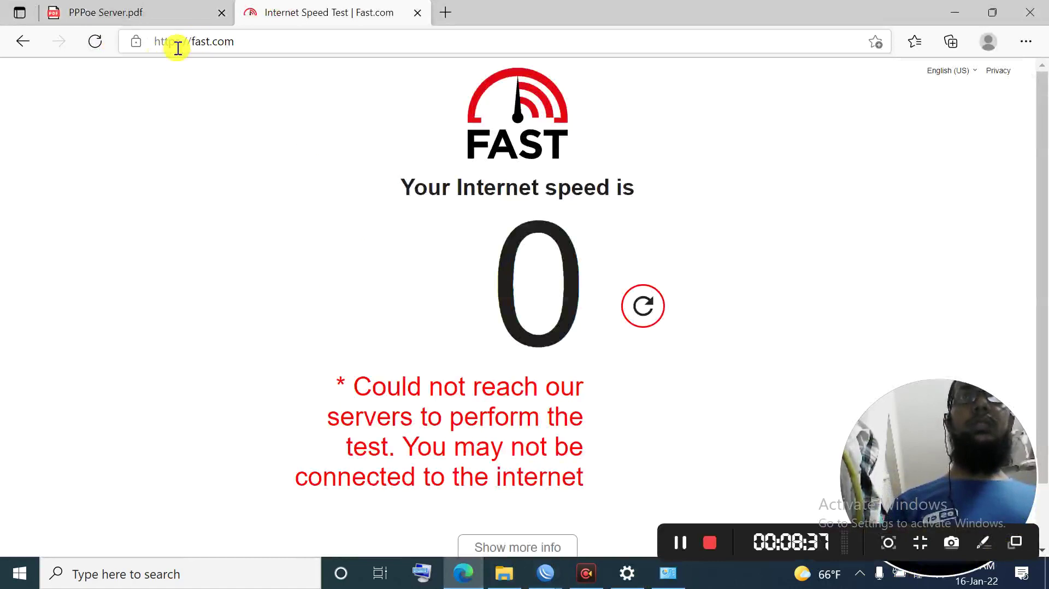
{"action": "left_click", "coordinate": [627, 306]}
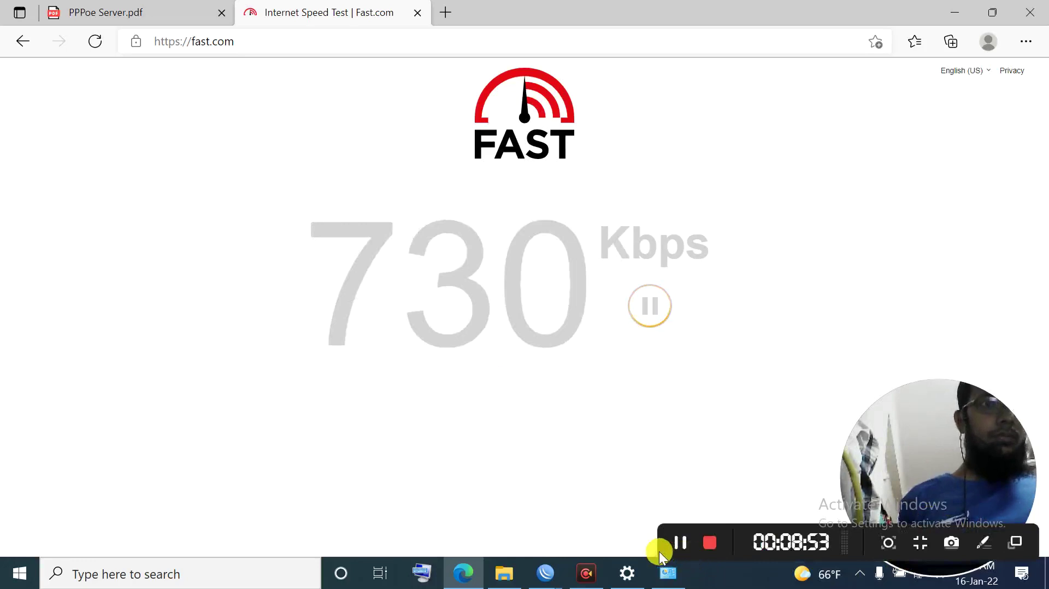
{"action": "left_click", "coordinate": [675, 545]}
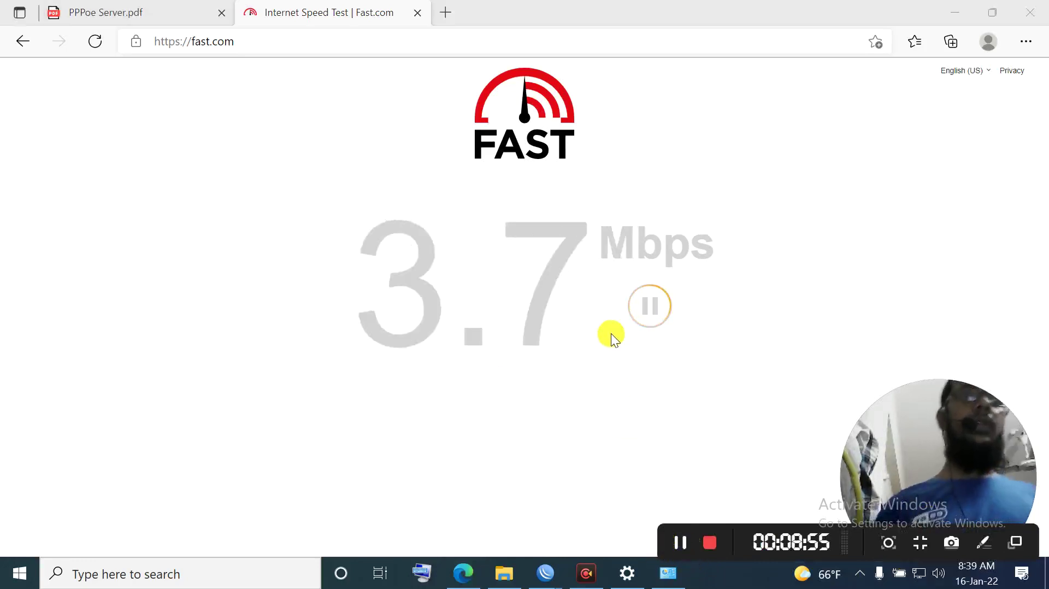
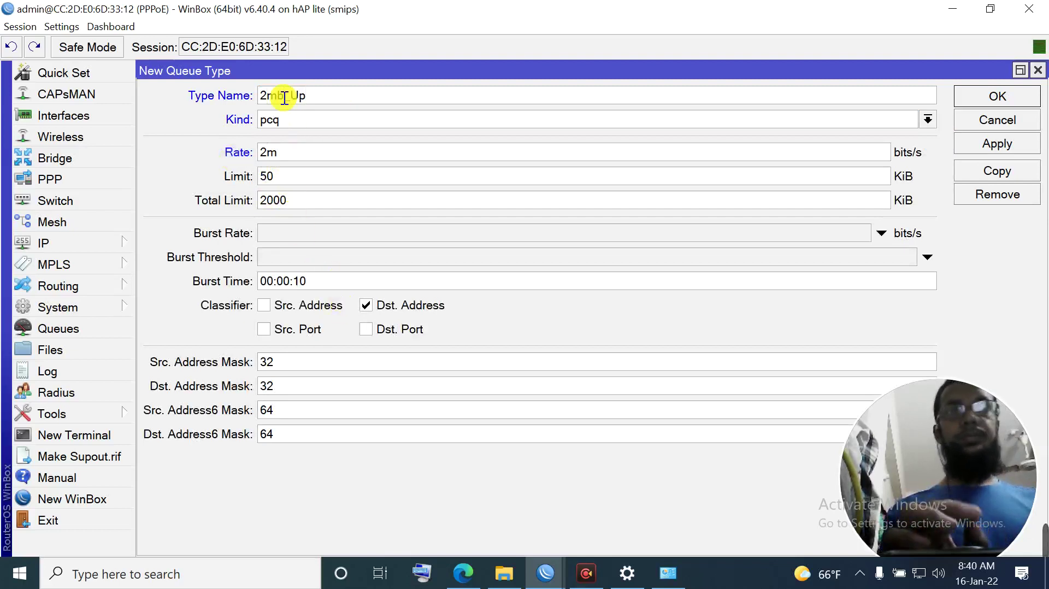
- Classify 2mb_Up by source address instead of destination address and apply it
{"action": "left_click", "coordinate": [266, 305]}
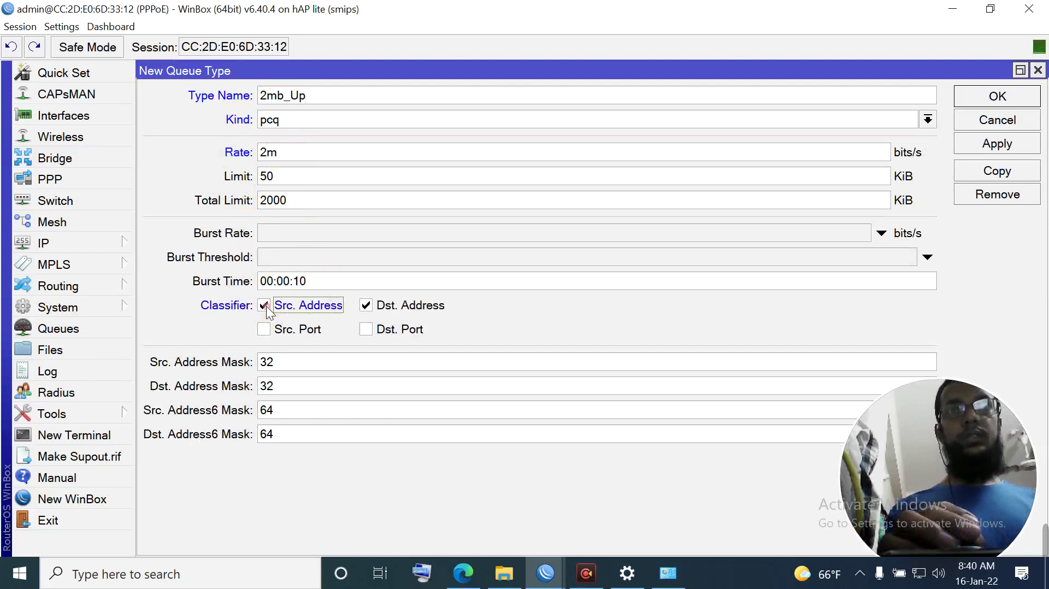
{"action": "left_click", "coordinate": [366, 306]}
{"action": "left_click", "coordinate": [995, 144]}
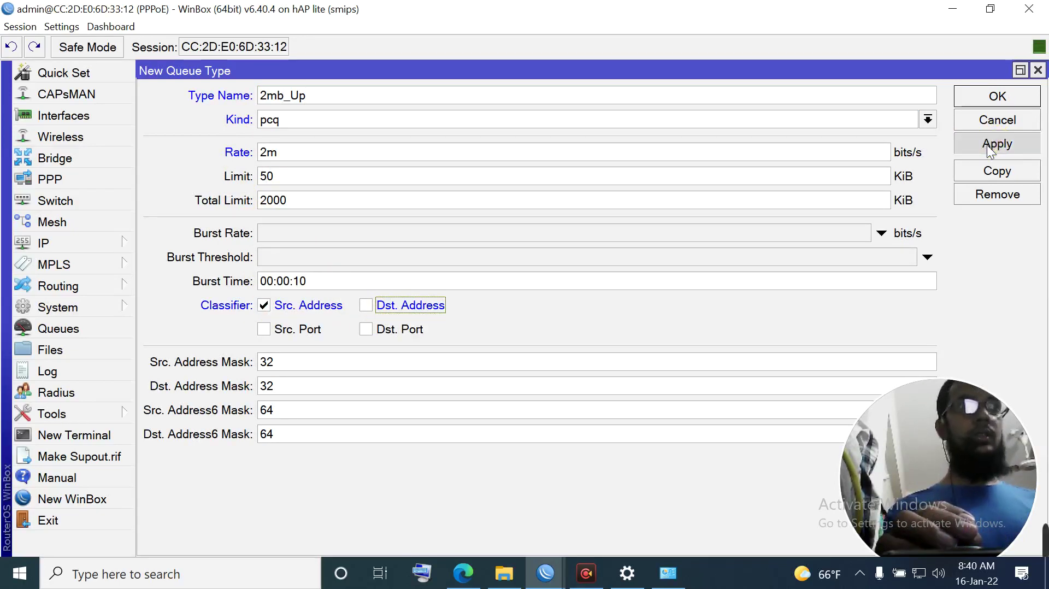
- Copy 2mb_Up into a 2mb_Down PCQ type at 2M, classified by destination address
{"action": "left_click", "coordinate": [984, 170]}
{"action": "type", "text": "2"}
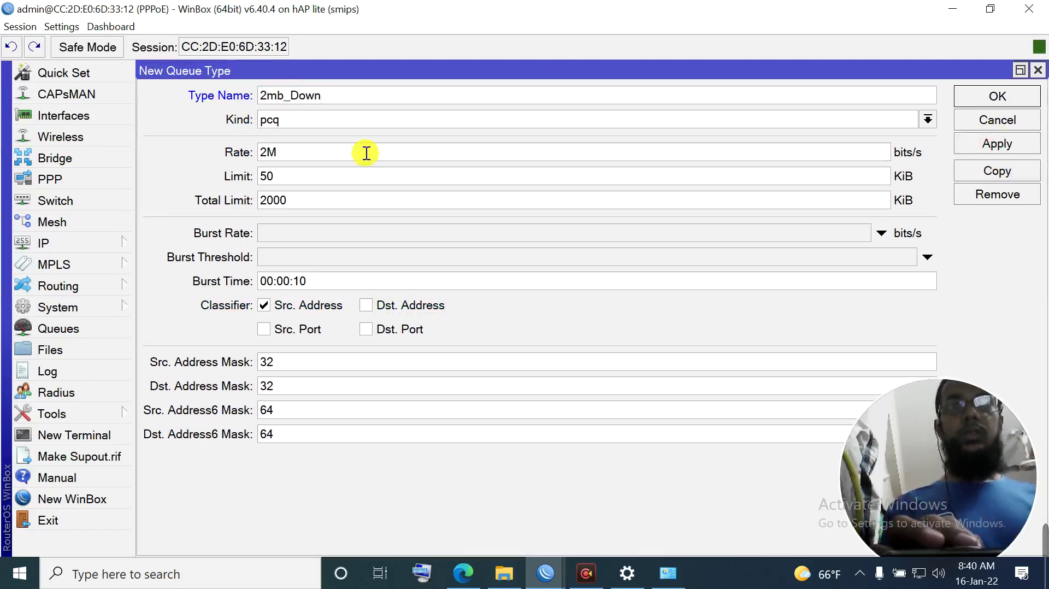
{"action": "left_click", "coordinate": [263, 307]}
{"action": "left_click", "coordinate": [366, 305]}
{"action": "left_click", "coordinate": [987, 143]}
{"action": "left_click", "coordinate": [988, 98]}
{"action": "left_click", "coordinate": [989, 98]}
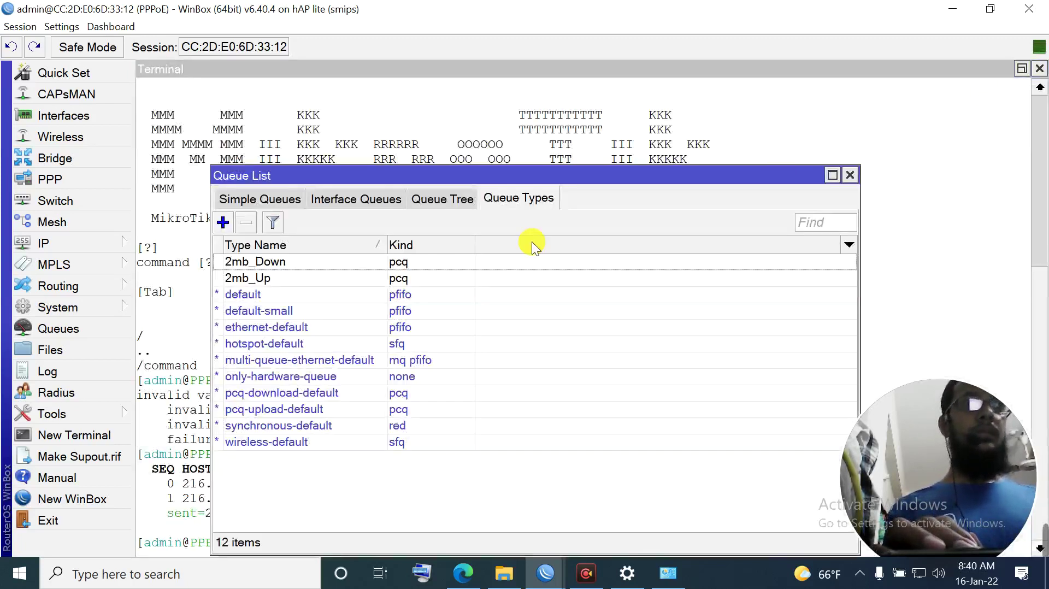
- Create a new simple queue named 2mb targeting 15.15.15.0/24
{"action": "left_click", "coordinate": [269, 197]}
{"action": "left_click", "coordinate": [222, 222]}
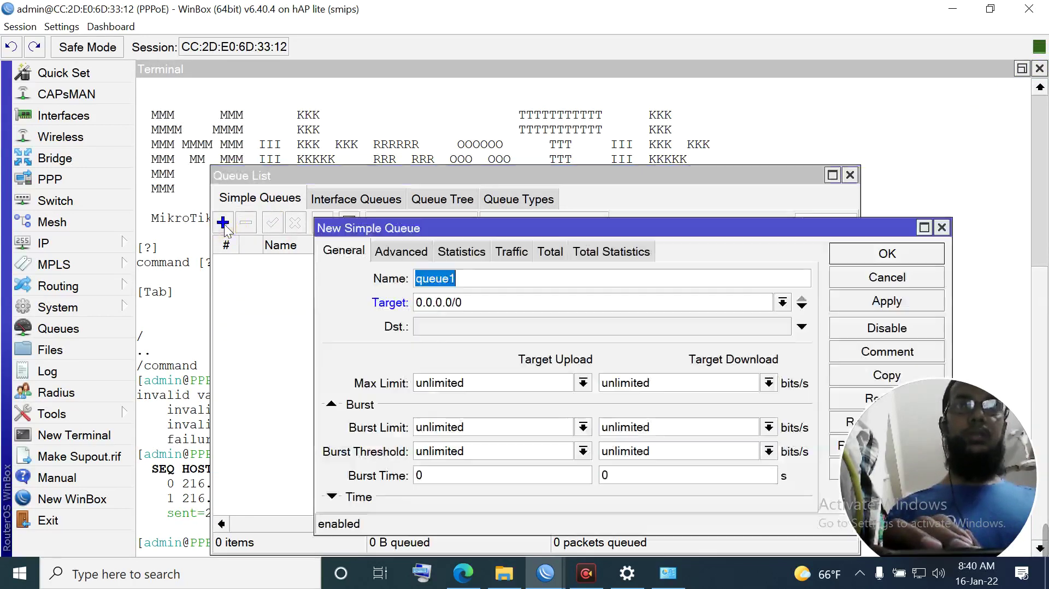
{"action": "type", "text": "2mb"}
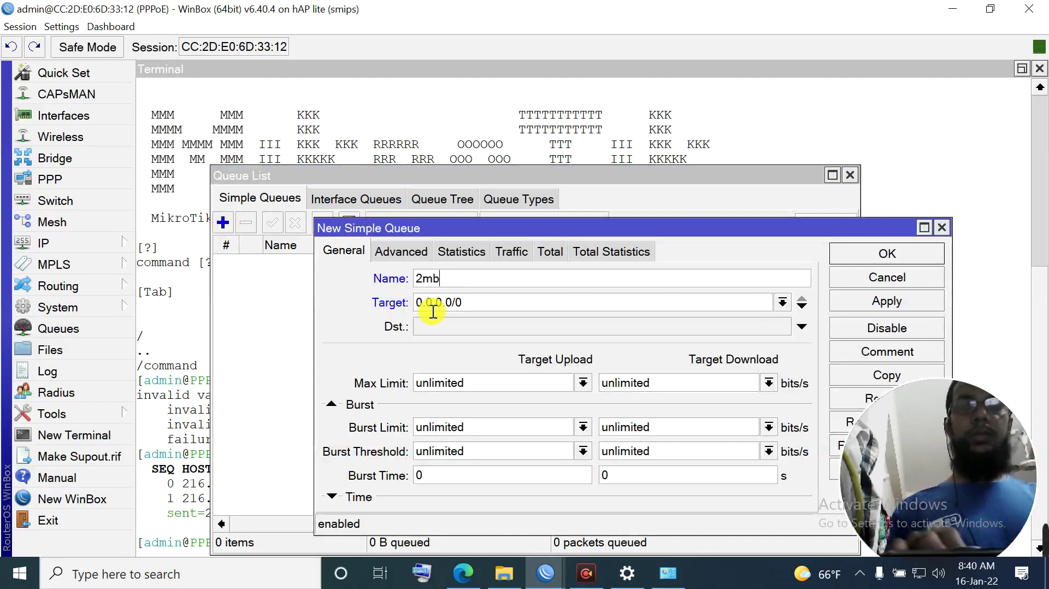
{"action": "key", "text": "Tab"}
{"action": "type", "text": "1"}
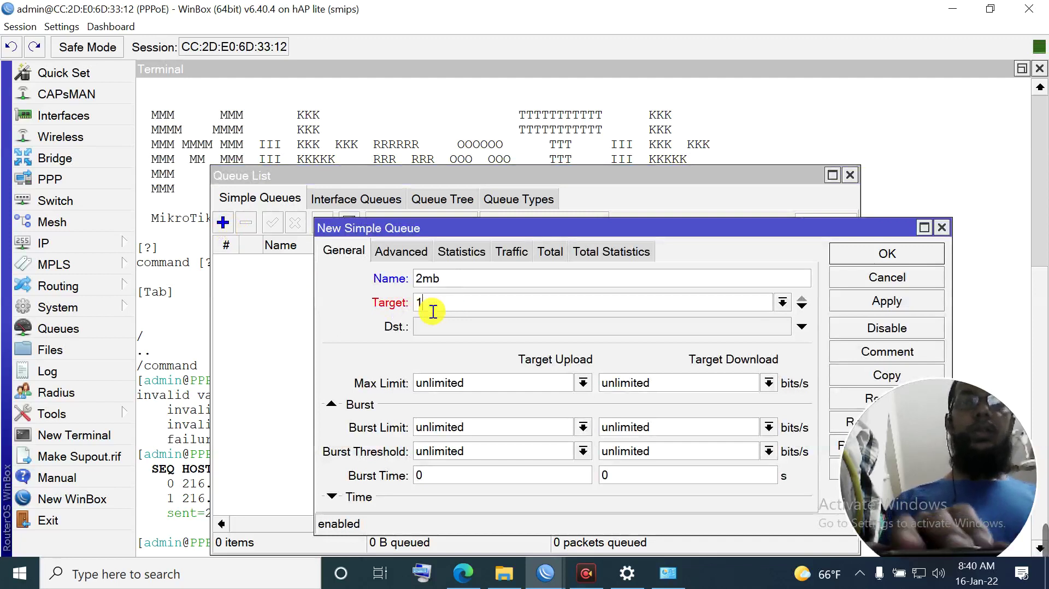
{"action": "type", "text": "5.15.15"}
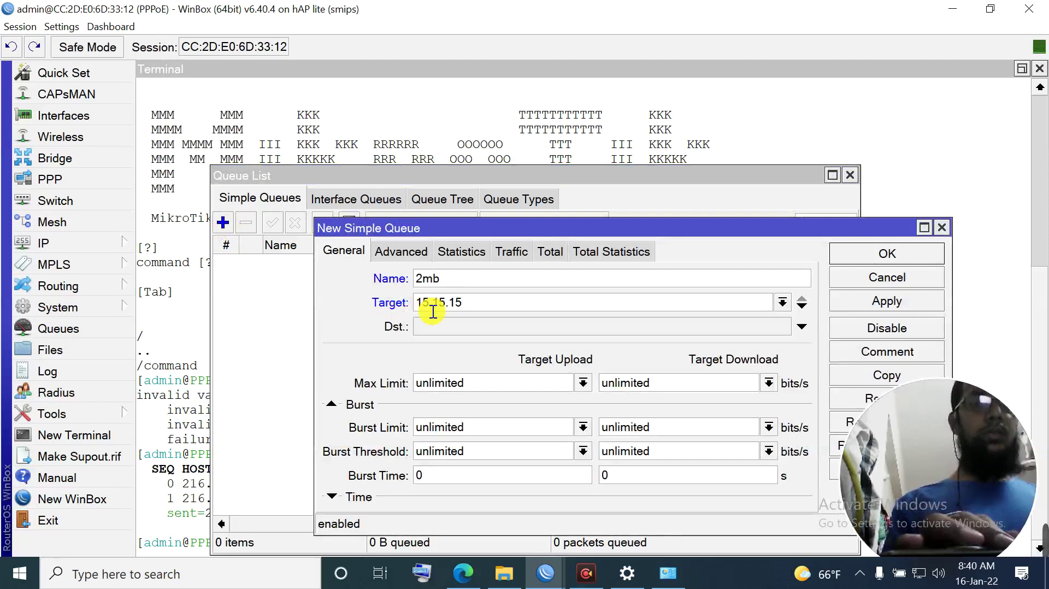
{"action": "type", "text": ".0/24"}
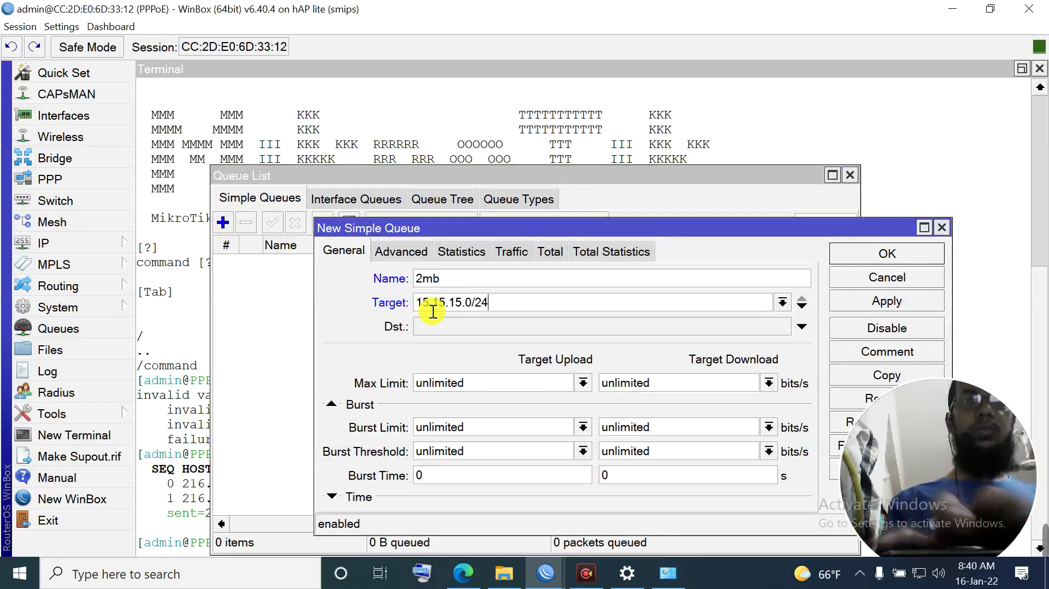
- Set the 2mb queue's upload type to 2mb_Up and download type to 2mb_Down, and save
{"action": "left_click", "coordinate": [384, 256]}
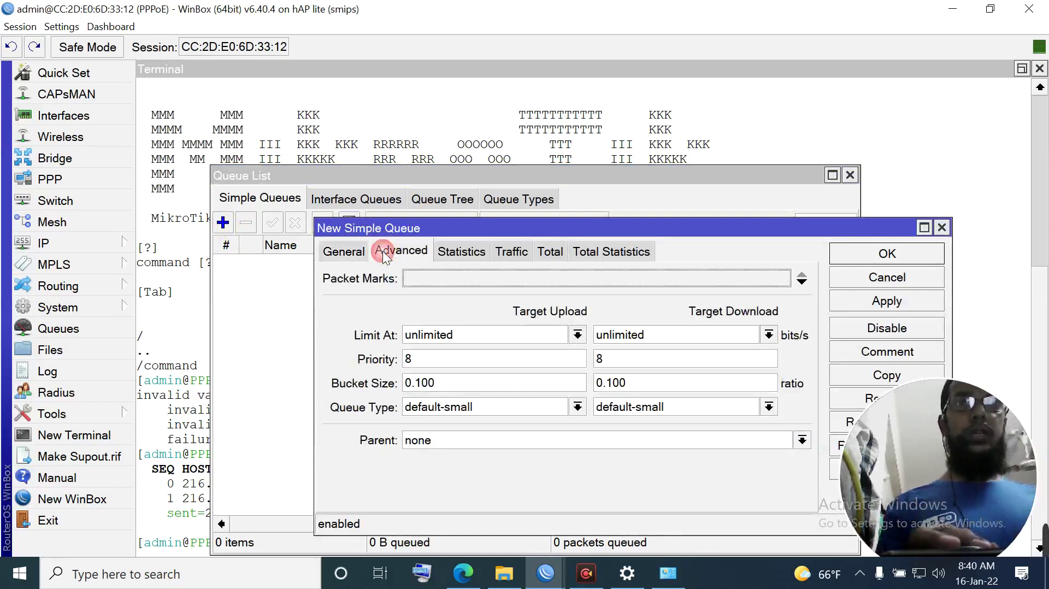
{"action": "left_click", "coordinate": [428, 411]}
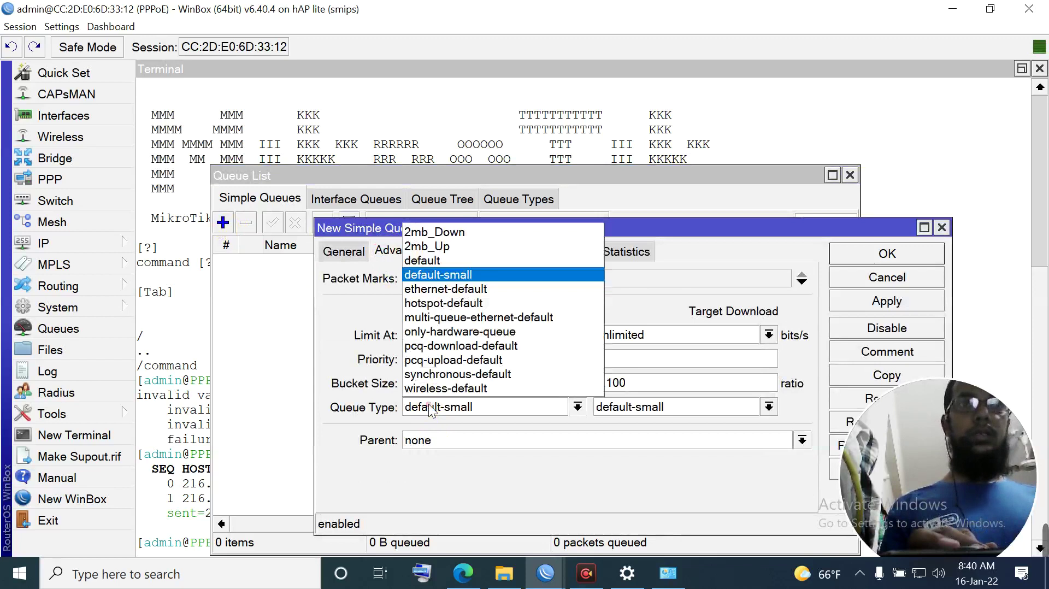
{"action": "left_click", "coordinate": [464, 245]}
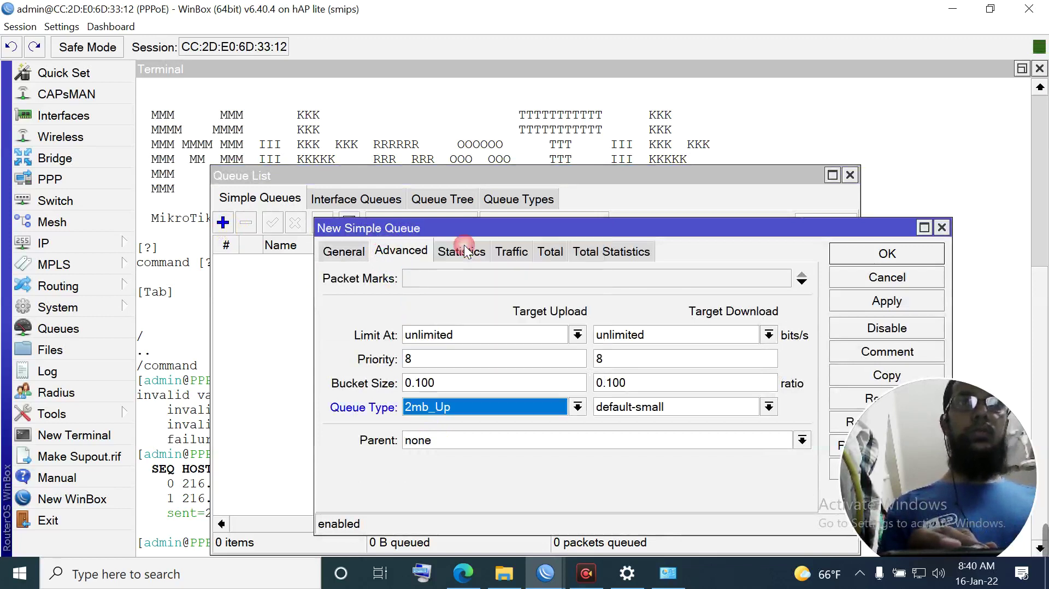
{"action": "left_click", "coordinate": [637, 409]}
{"action": "left_click", "coordinate": [643, 234]}
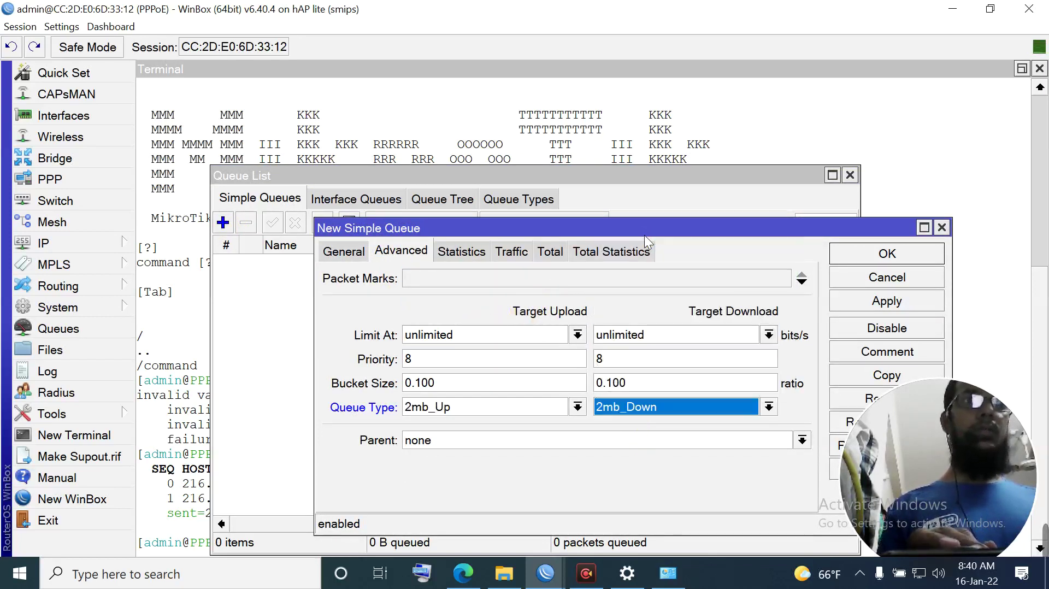
{"action": "left_click", "coordinate": [850, 261]}
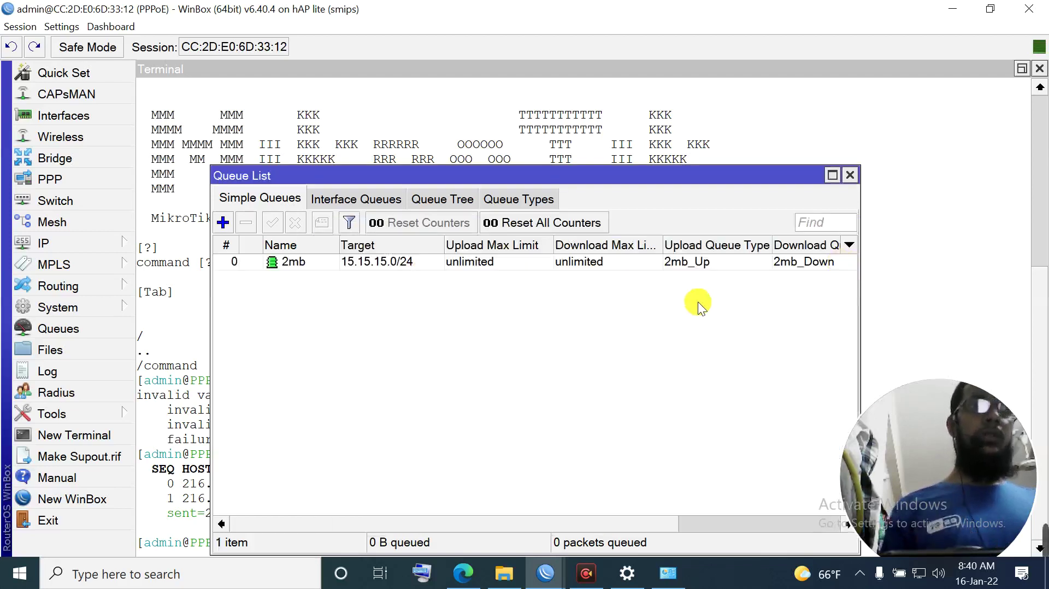
{"action": "left_click", "coordinate": [463, 572]}
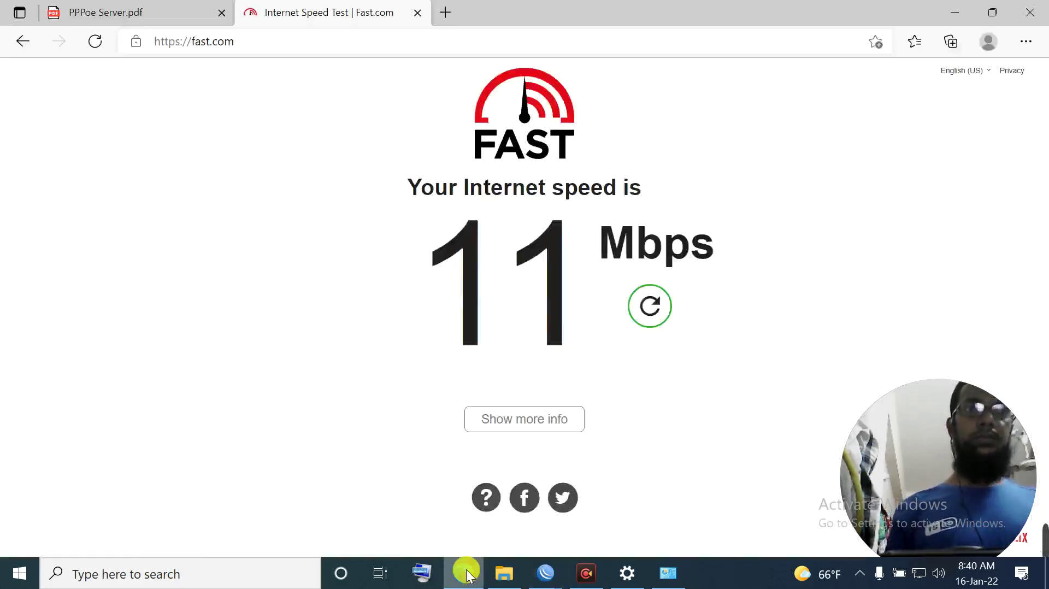
- Rerun the fast.com speed test, then disable the 2mb simple queue in WinBox
{"action": "left_click", "coordinate": [653, 304]}
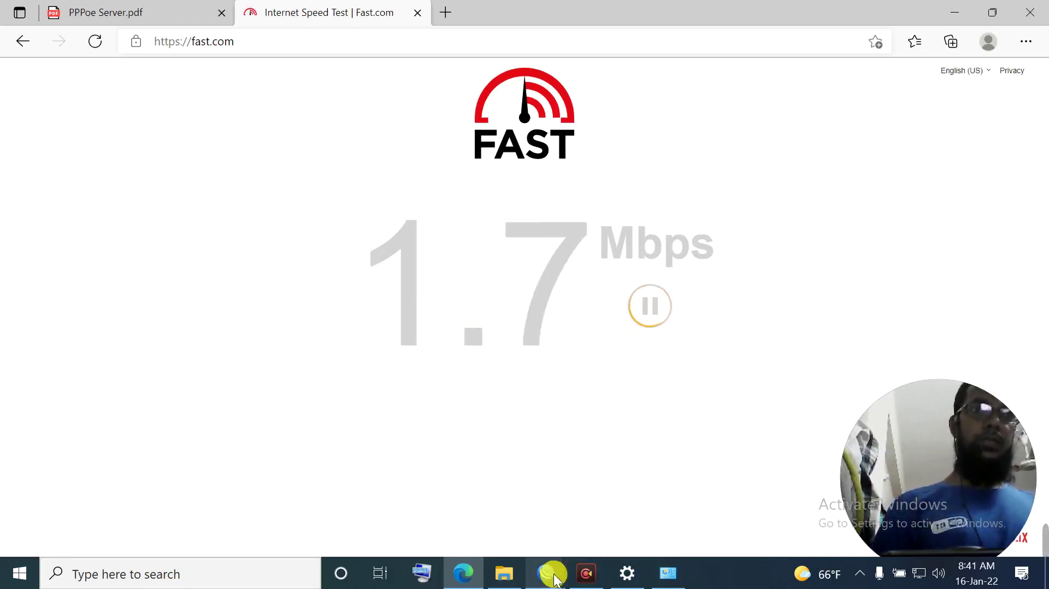
{"action": "mouse_move", "coordinate": [549, 571]}
{"action": "left_click", "coordinate": [631, 479]}
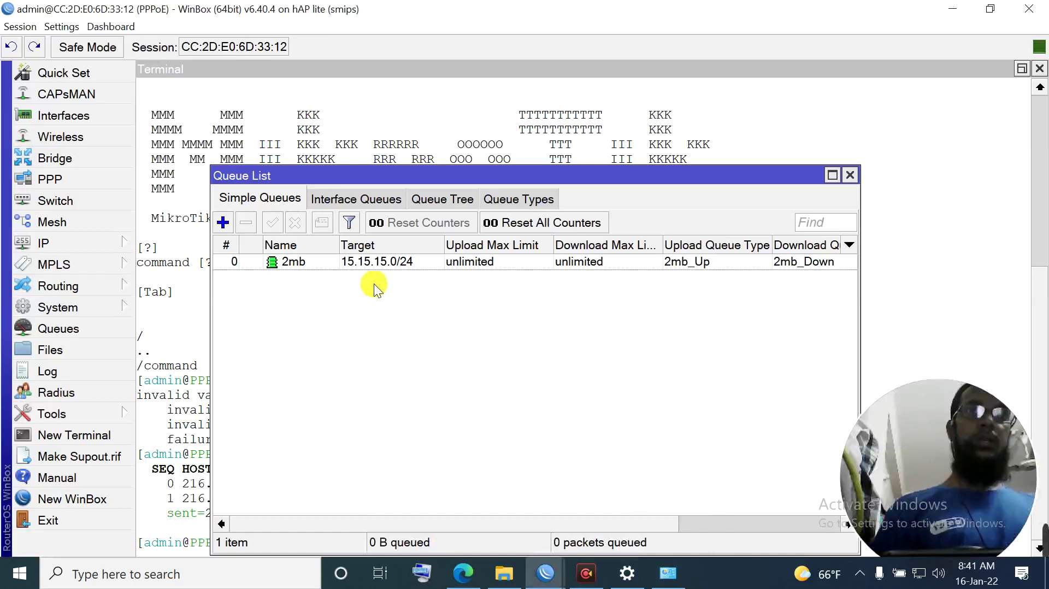
{"action": "left_click", "coordinate": [381, 264]}
{"action": "left_click", "coordinate": [271, 222]}
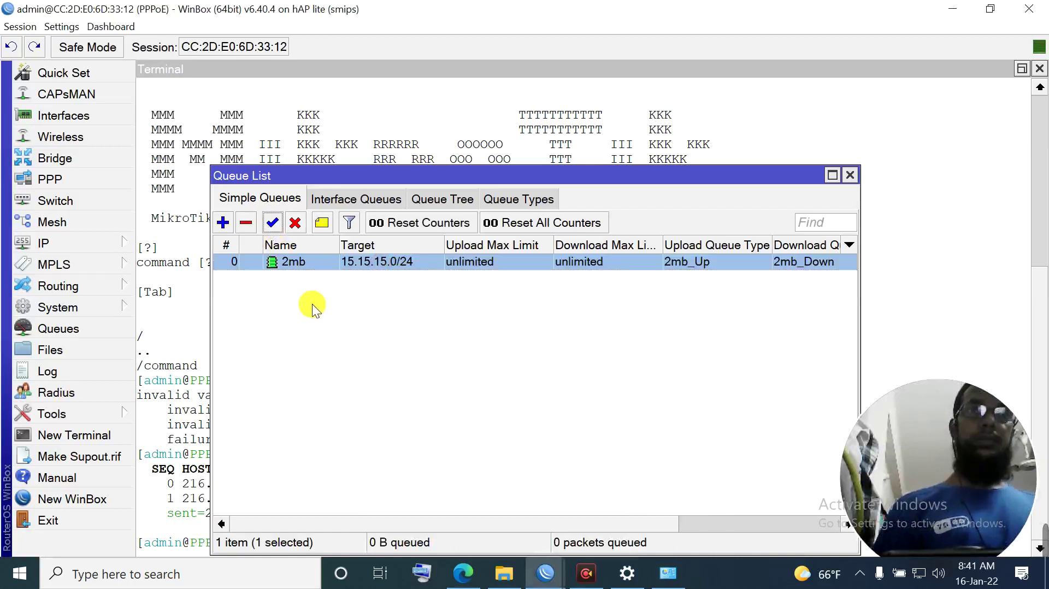
{"action": "left_click", "coordinate": [294, 225]}
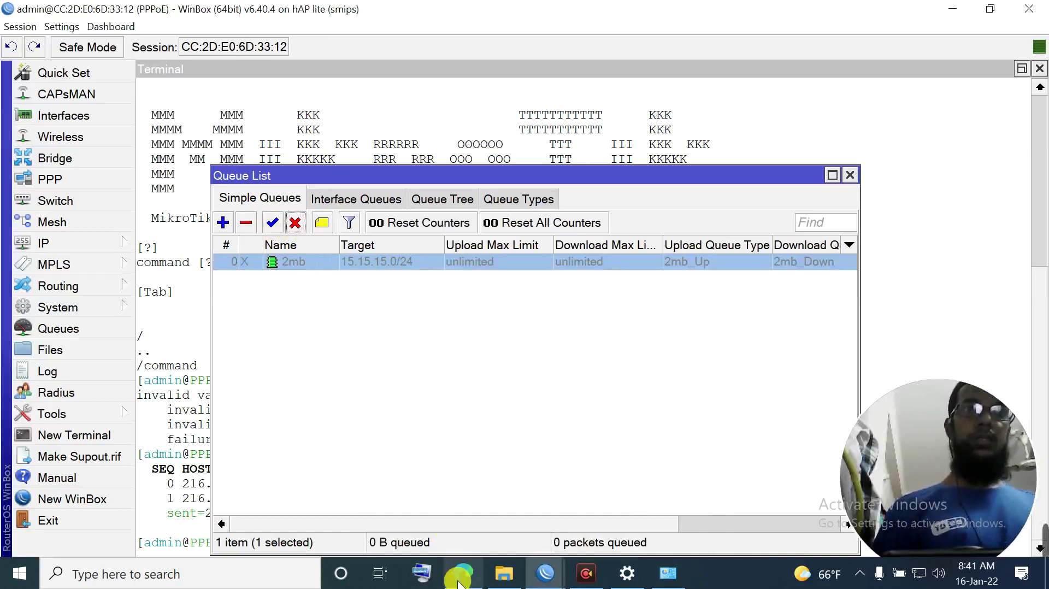
{"action": "left_click", "coordinate": [463, 573]}
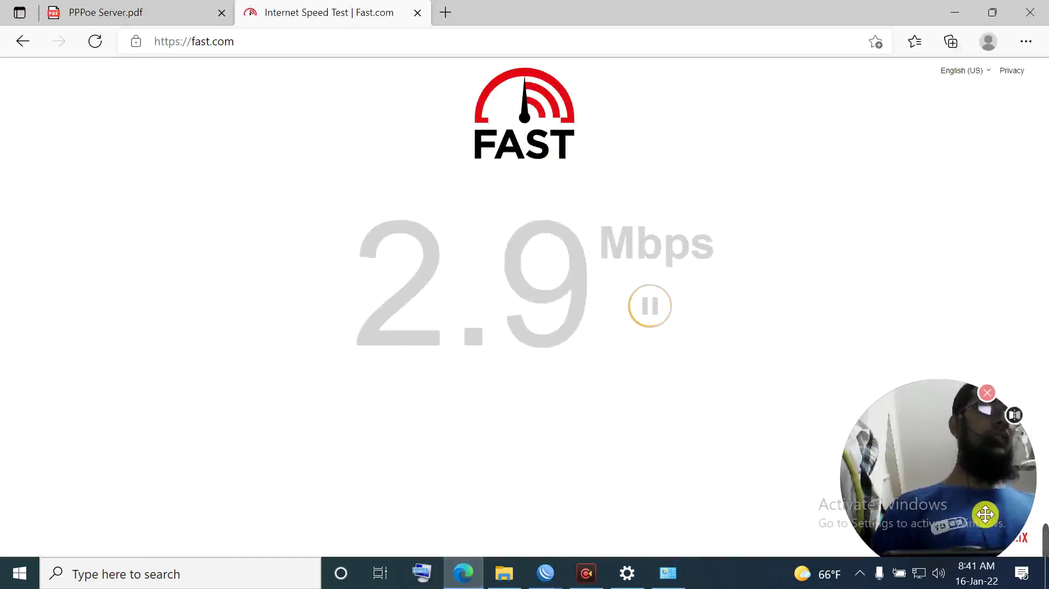